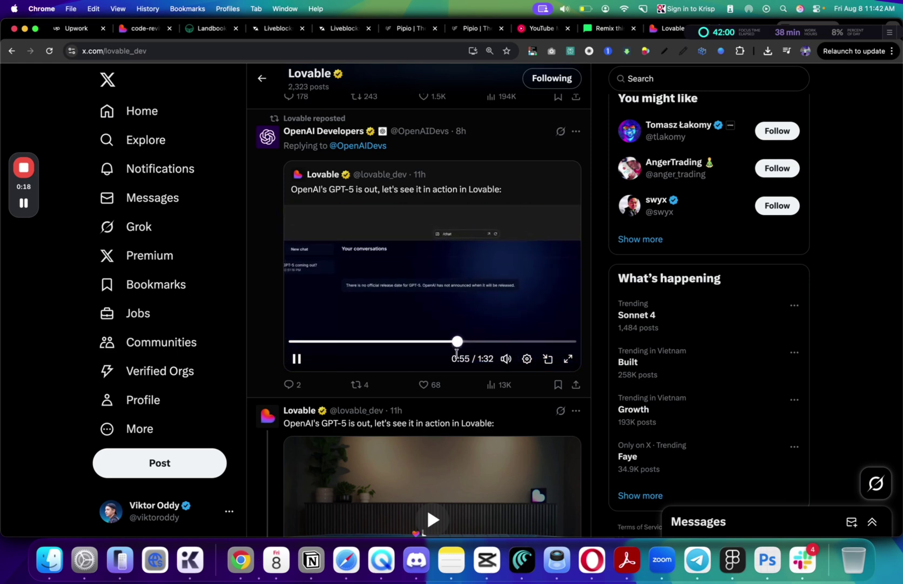
- Pause the GPT-5 demo video and browse the Landbook website gallery for design references
{"action": "left_click", "coordinate": [465, 303]}
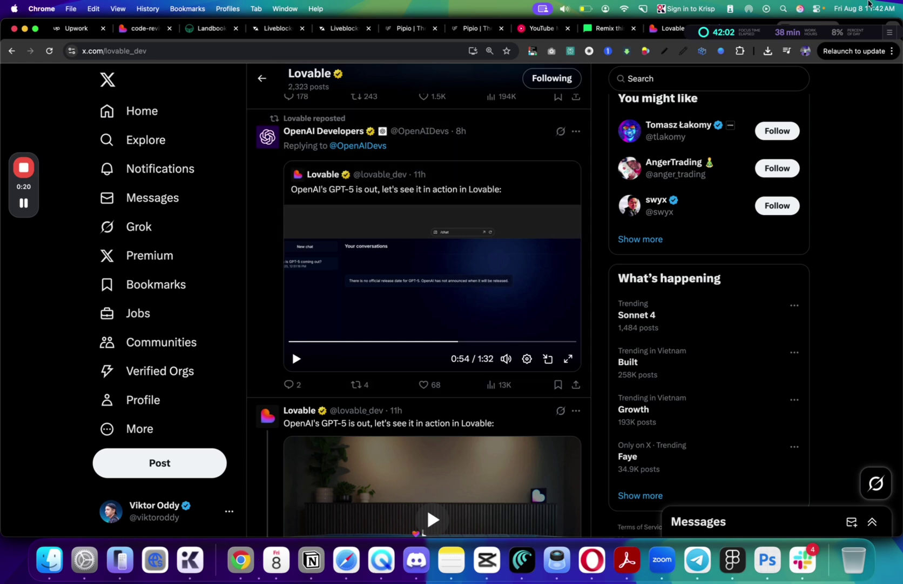
{"action": "left_click", "coordinate": [831, 29]}
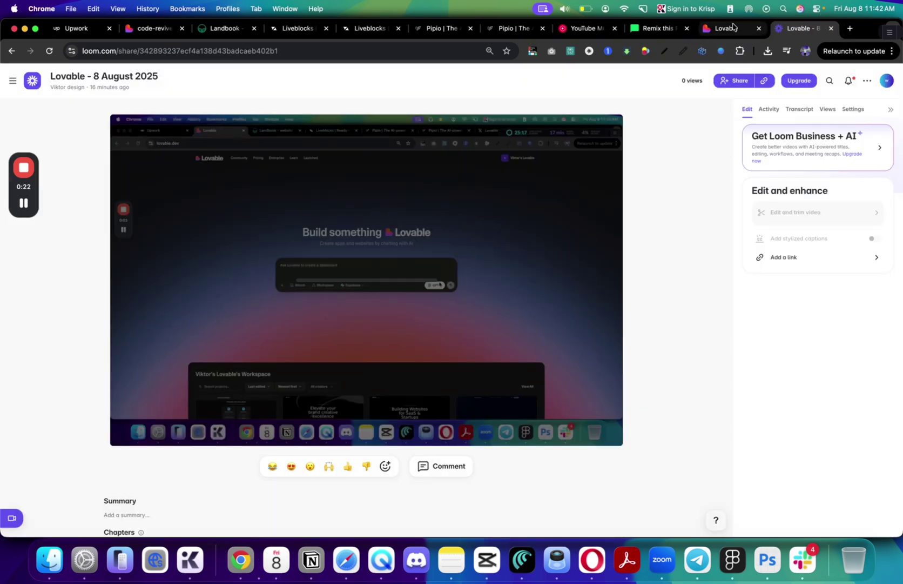
{"action": "left_click", "coordinate": [217, 28]}
{"action": "scroll", "coordinate": [496, 317], "scroll_direction": "up", "scroll_amount": 2}
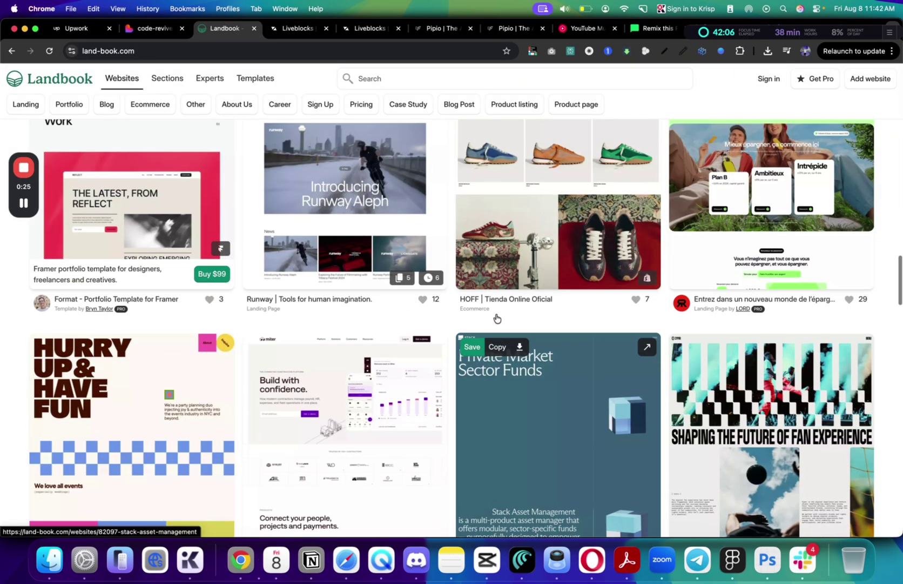
{"action": "scroll", "coordinate": [496, 317], "scroll_direction": "down", "scroll_amount": 10}
- Capture a screenshot of the Liveblocks landing page's hero section, from the header down to the app preview
{"action": "left_click", "coordinate": [303, 30]}
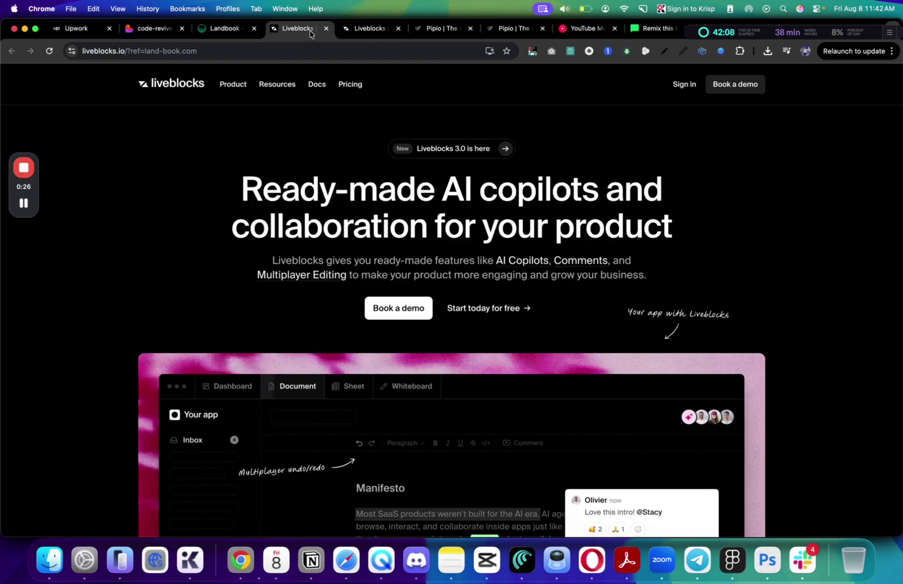
{"action": "scroll", "coordinate": [452, 297], "scroll_direction": "down", "scroll_amount": 5}
{"action": "scroll", "coordinate": [399, 171], "scroll_direction": "up", "scroll_amount": 10}
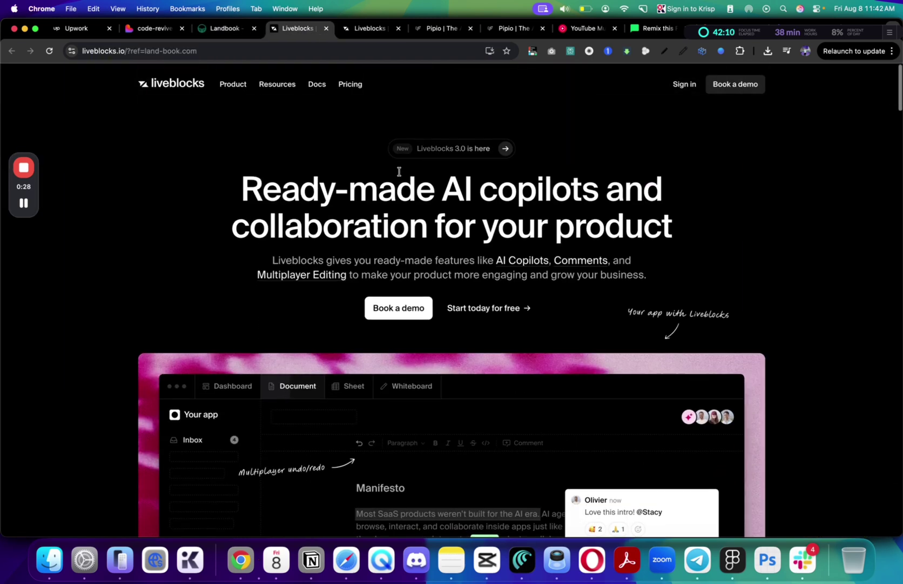
{"action": "key", "text": "super+minus"}
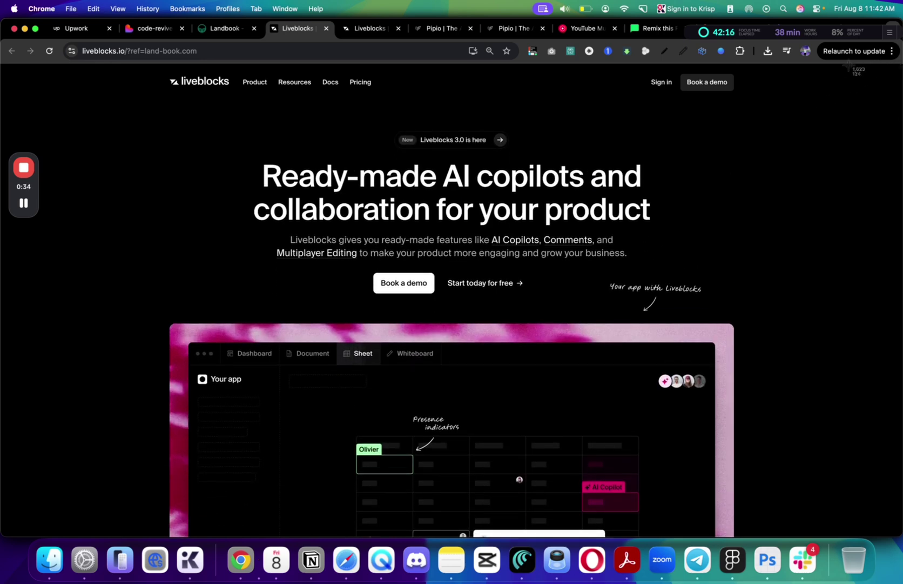
{"action": "left_click_drag", "start_coordinate": [849, 65], "coordinate": [90, 536]}
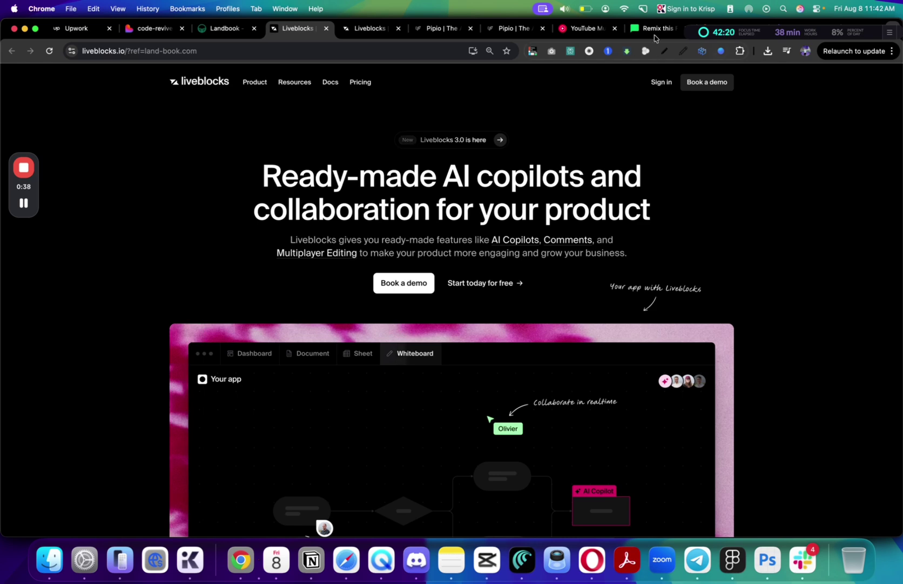
- Attach the screenshot to a new Lovable prompt, "replicate /clone this site's HERO wsection exactly as it is. Bg colour #000000", and submit it
{"action": "left_click", "coordinate": [725, 29]}
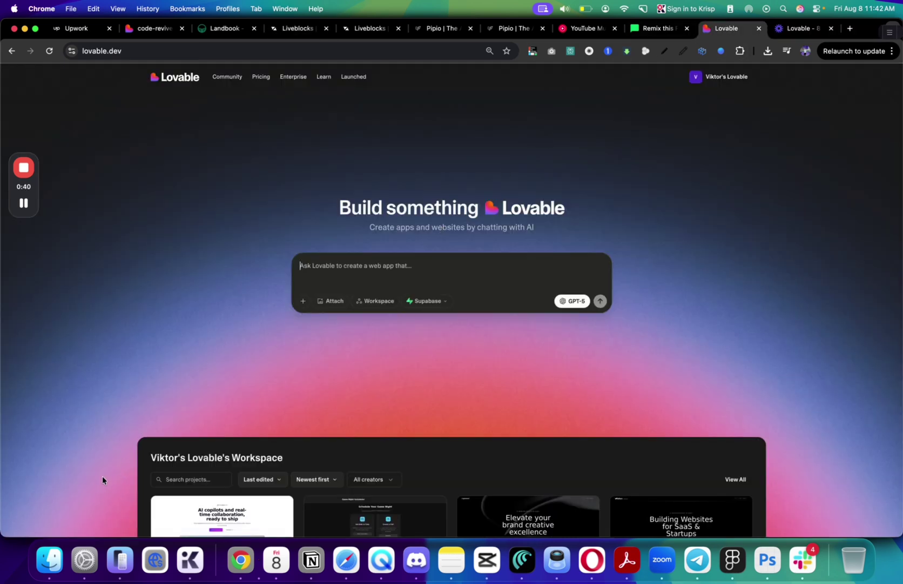
{"action": "left_click_drag", "start_coordinate": [102, 479], "coordinate": [363, 283]}
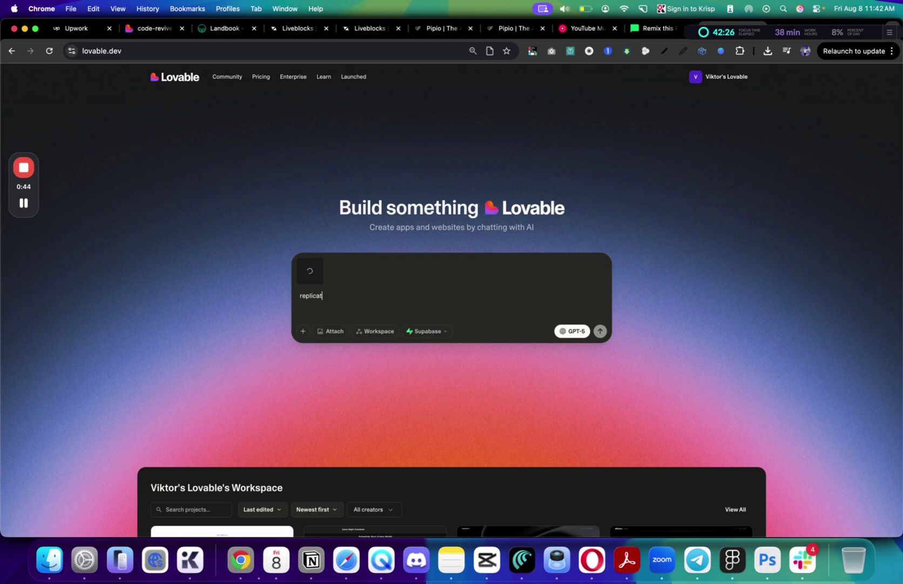
{"action": "type", "text": "n"}
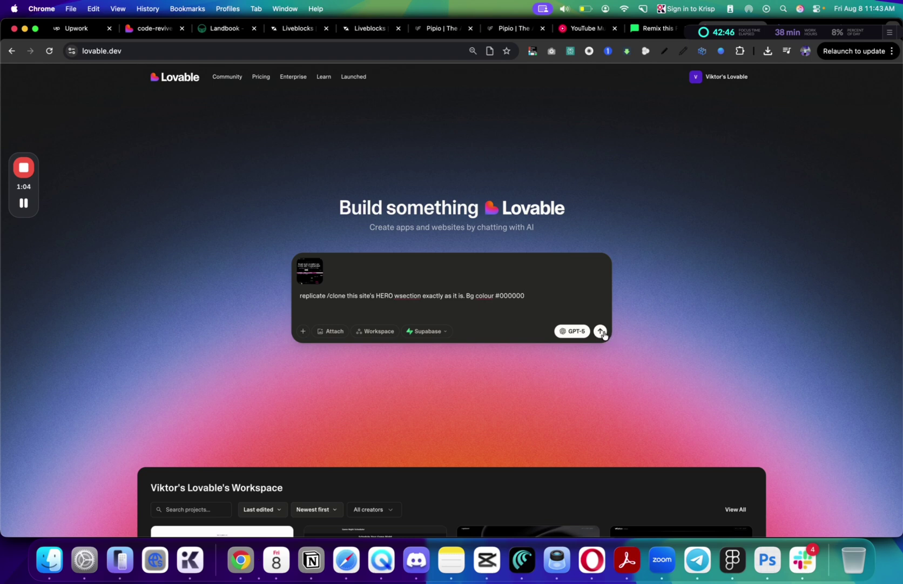
{"action": "key", "text": "Return"}
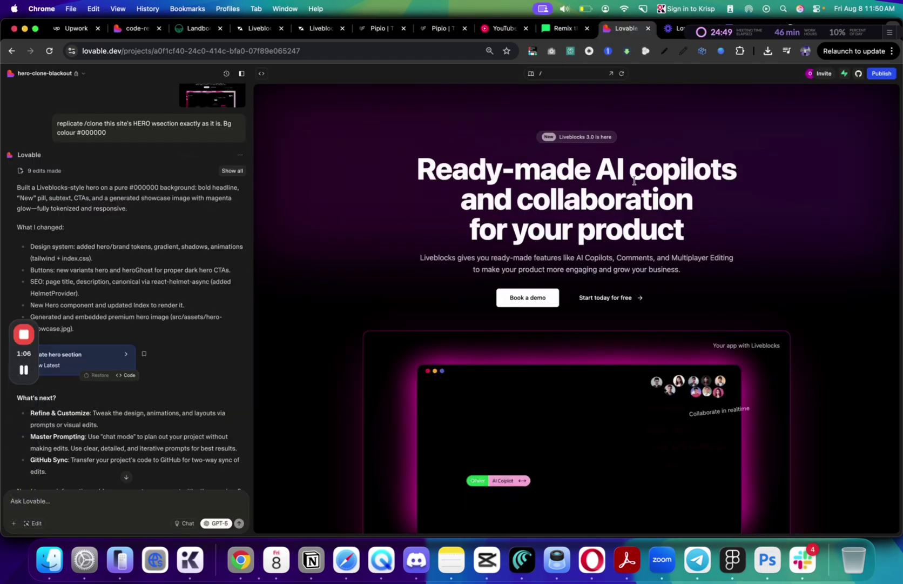
- Review the generated hero section in the preview, examining its app mock-up, headline and subtext
{"action": "scroll", "coordinate": [612, 271], "scroll_direction": "down", "scroll_amount": 2}
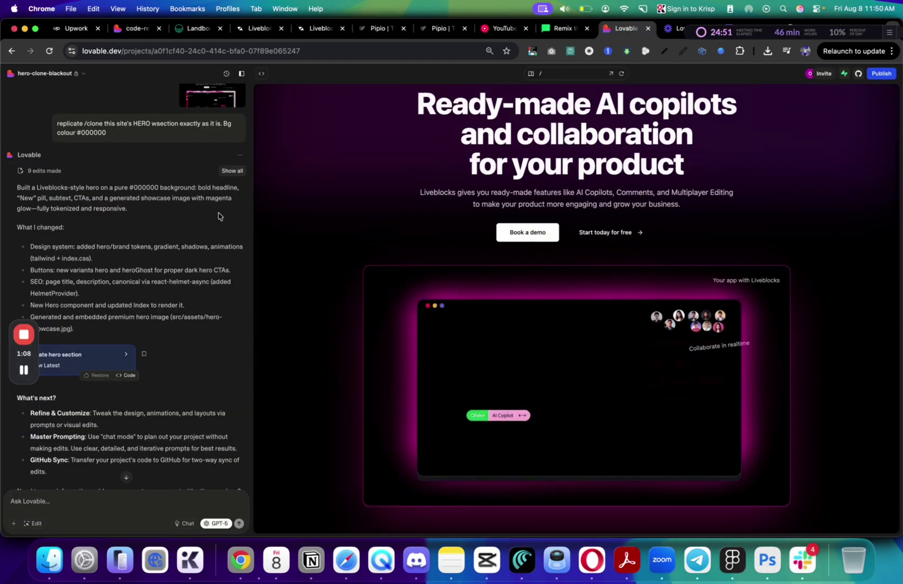
{"action": "scroll", "coordinate": [162, 162], "scroll_direction": "up", "scroll_amount": 1}
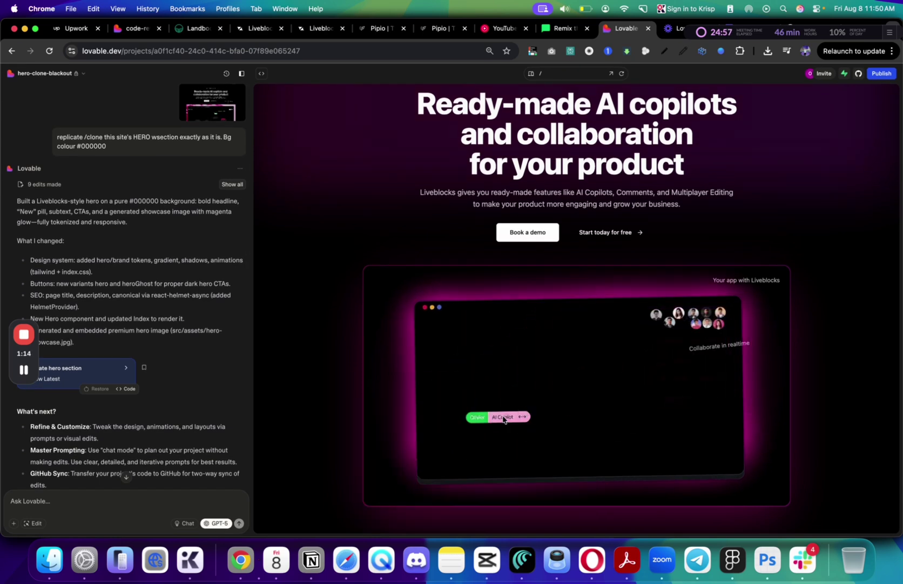
{"action": "scroll", "coordinate": [755, 276], "scroll_direction": "up", "scroll_amount": 2}
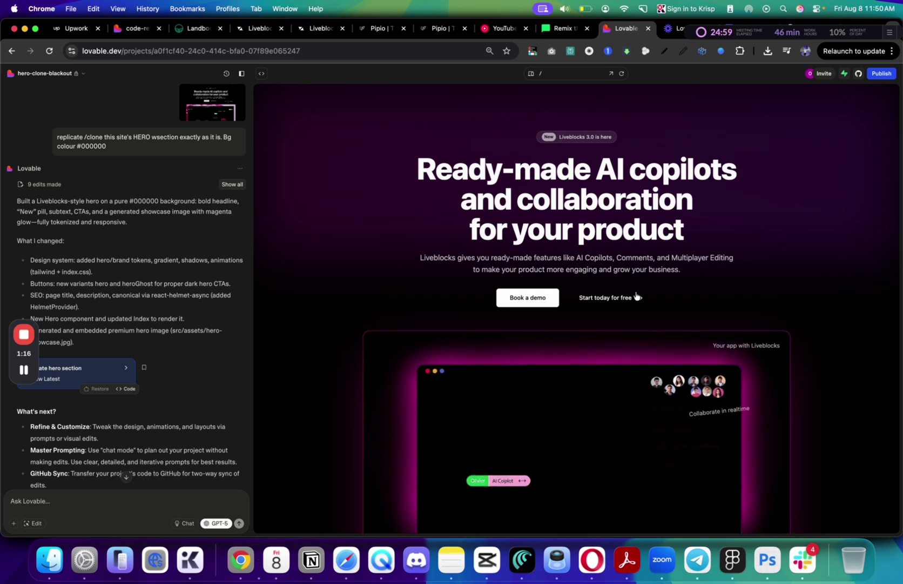
{"action": "left_click_drag", "start_coordinate": [596, 183], "coordinate": [623, 79]}
{"action": "left_click_drag", "start_coordinate": [538, 151], "coordinate": [613, 263]}
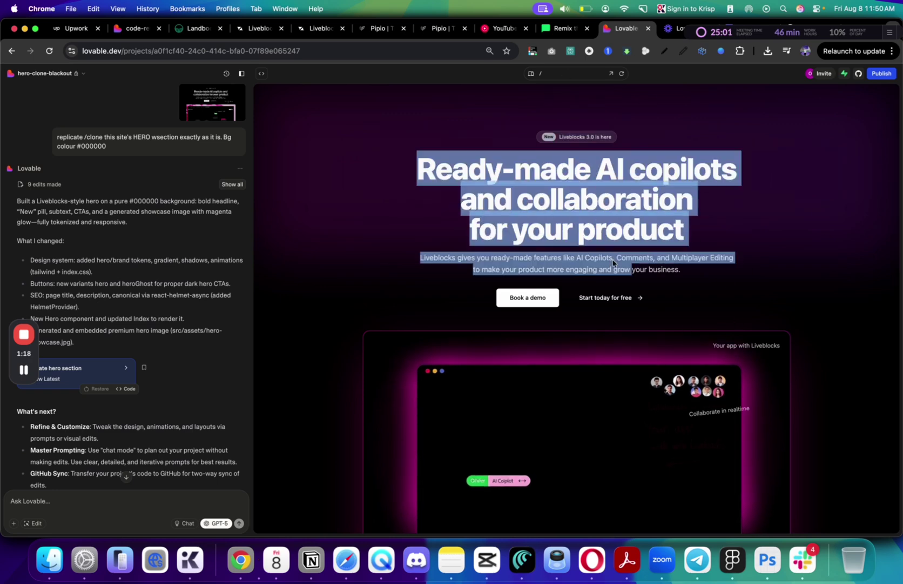
- Return to the original Liveblocks page and open the html.to.design extension's capture options
{"action": "left_click", "coordinate": [315, 30]}
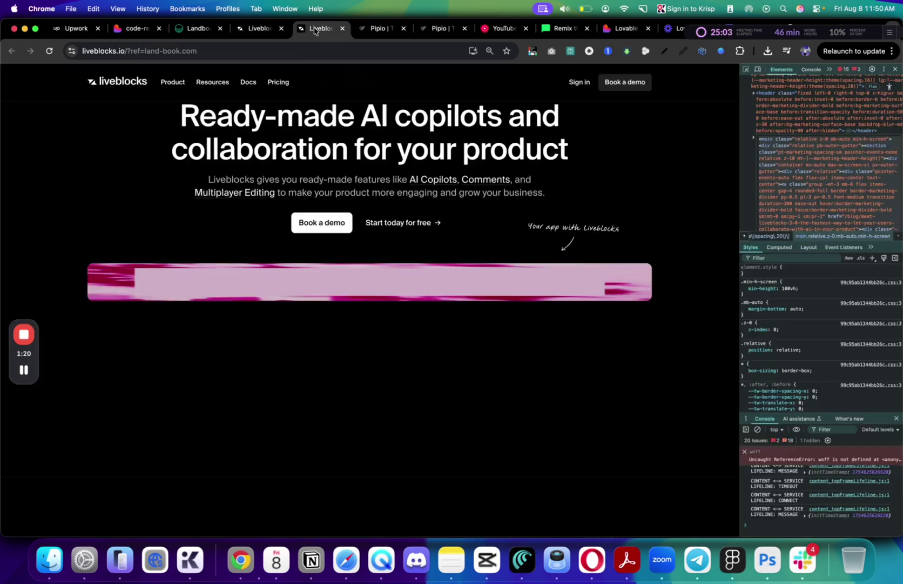
{"action": "left_click", "coordinate": [256, 28]}
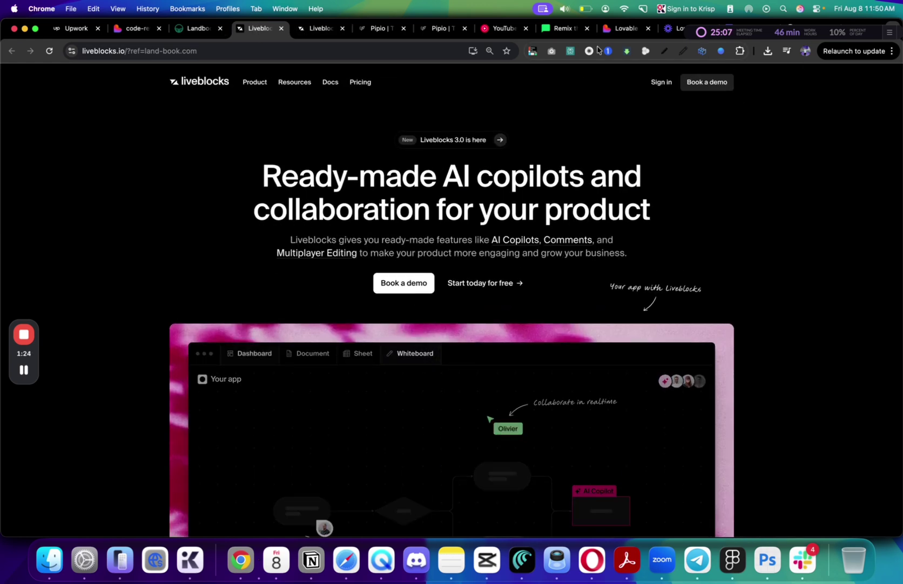
{"action": "left_click", "coordinate": [533, 51]}
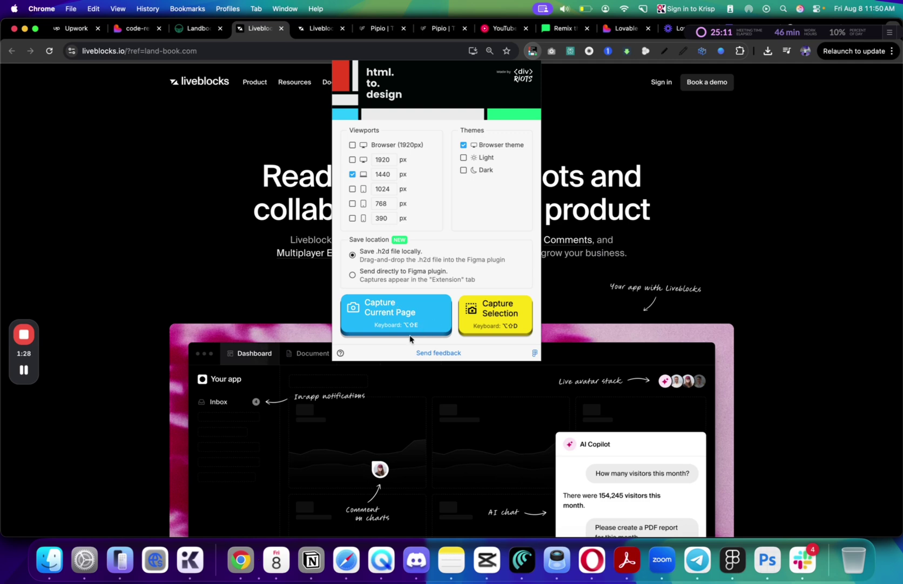
- Switch to Figma and run the html.to.design plugin in the datagrid file
{"action": "left_click", "coordinate": [732, 559]}
{"action": "left_click", "coordinate": [287, 9]}
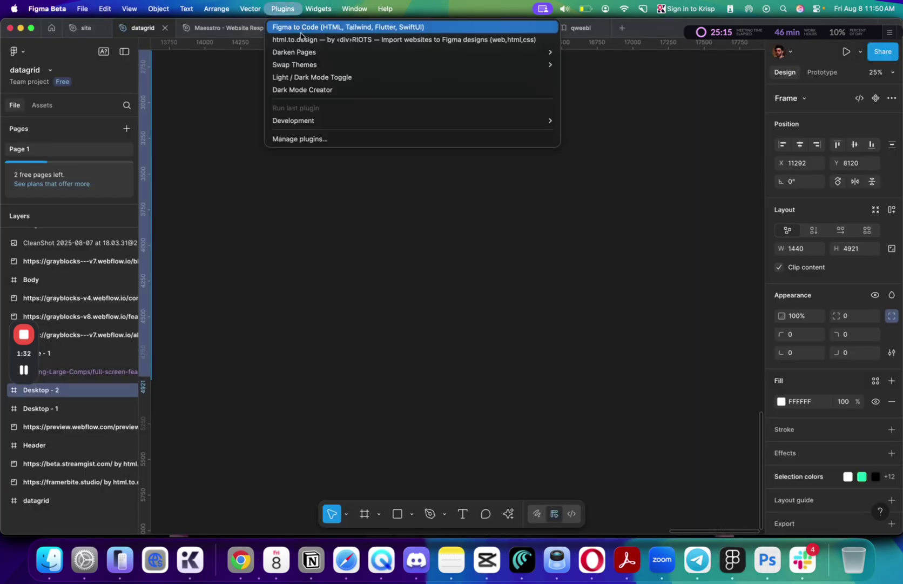
{"action": "left_click", "coordinate": [315, 40]}
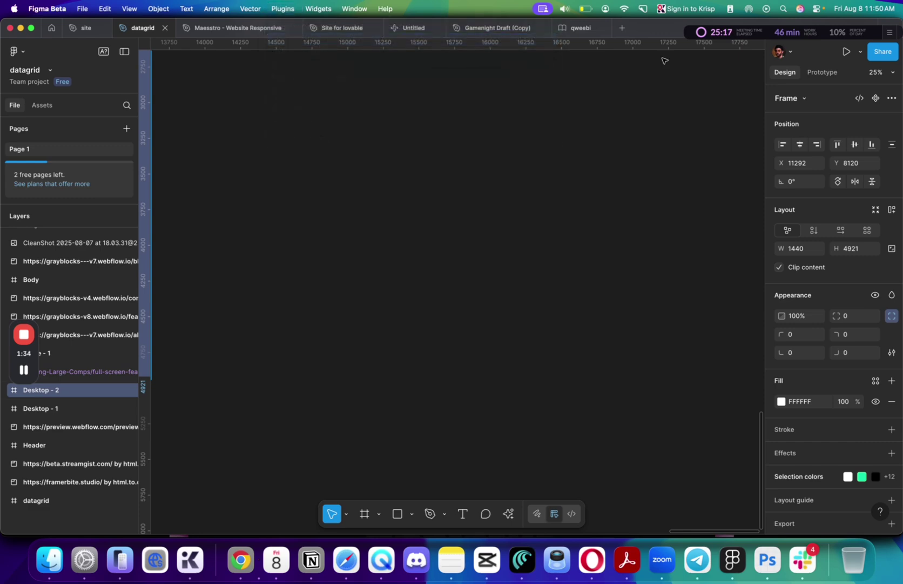
- Import the downloaded liveblocks_io_ref_land-book_com_1440w_default.h2d file from Chrome through the plugin, locate the imported page on the canvas and close the plugin
{"action": "key", "text": "super+Tab"}
{"action": "left_click", "coordinate": [767, 52]}
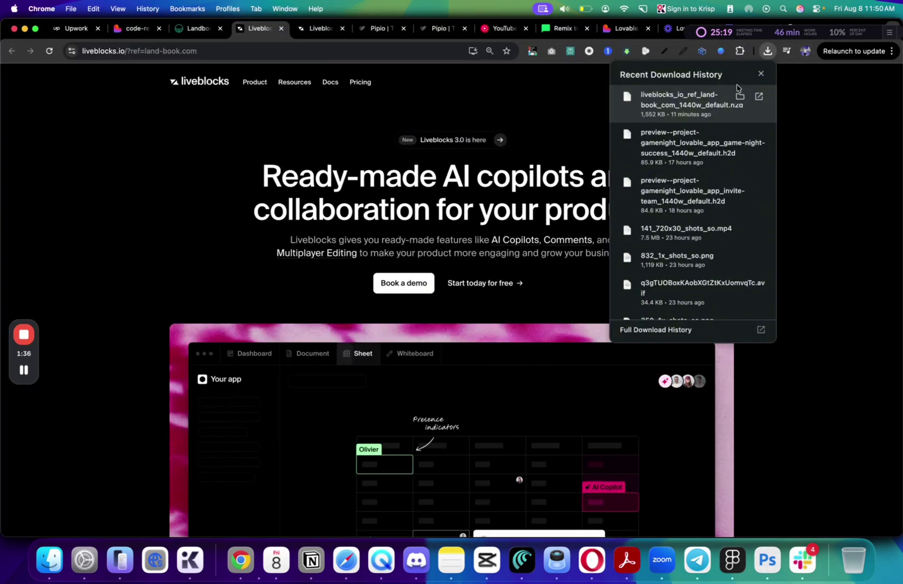
{"action": "left_click_drag", "start_coordinate": [641, 106], "coordinate": [468, 247]}
{"action": "key", "text": "super+Tab"}
{"action": "left_click_drag", "start_coordinate": [620, 357], "coordinate": [609, 391]}
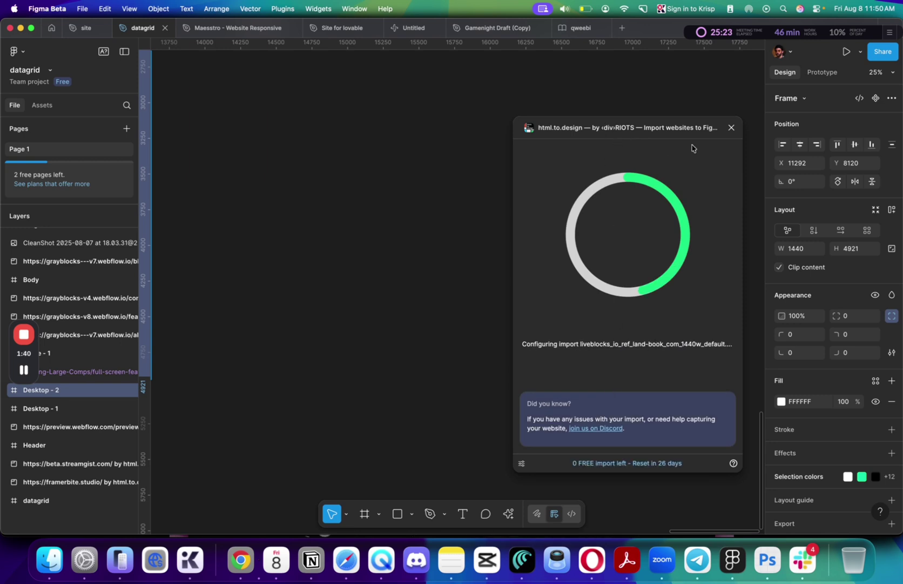
{"action": "left_click", "coordinate": [698, 456]}
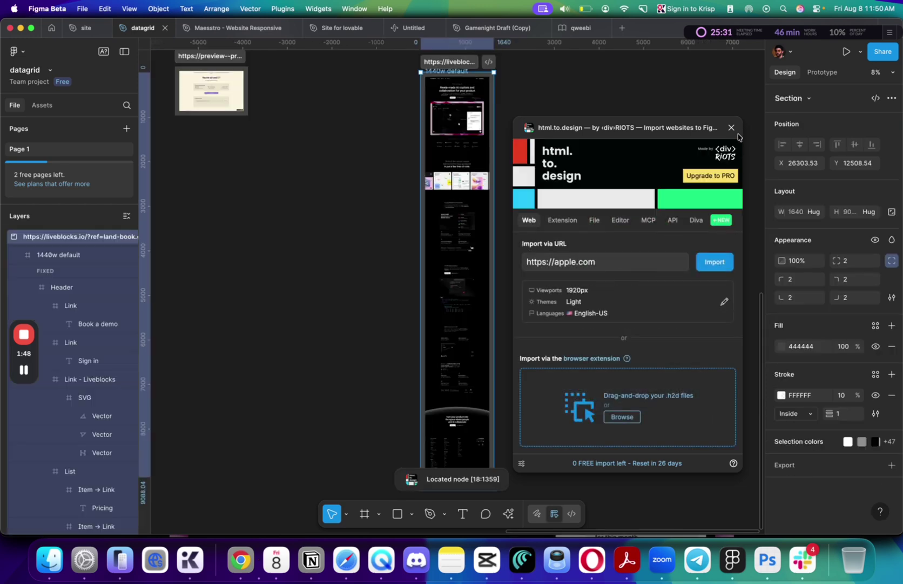
{"action": "left_click", "coordinate": [731, 128]}
{"action": "scroll", "coordinate": [453, 82], "scroll_direction": "up", "scroll_amount": 10}
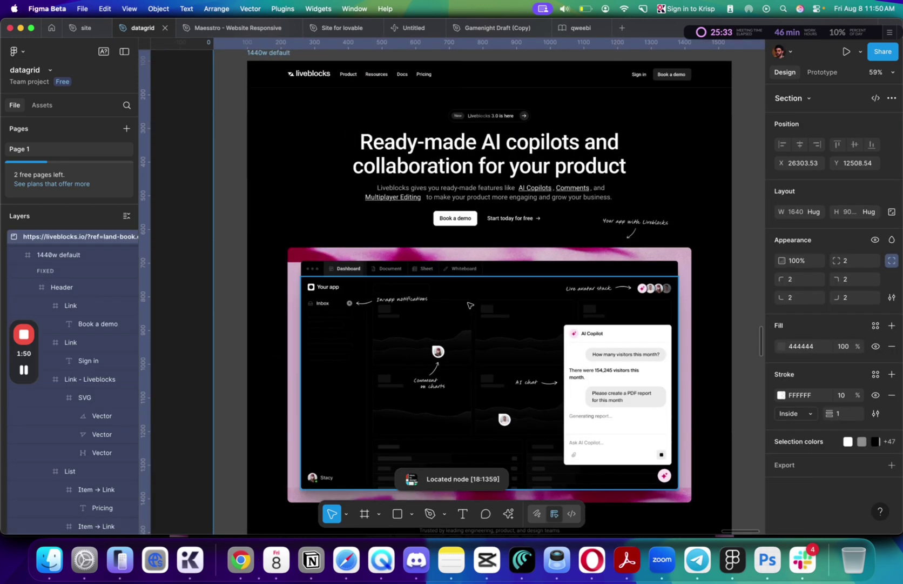
- Remove the dashboard contents, tab bar and magenta texture from the app mock-up below the hero text
{"action": "left_click", "coordinate": [482, 299]}
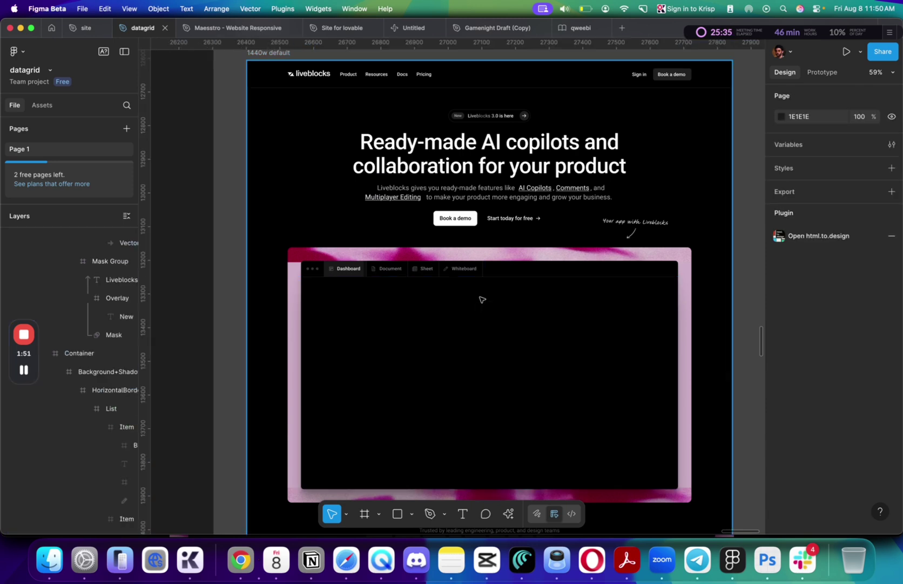
{"action": "left_click", "coordinate": [470, 270]}
{"action": "left_click", "coordinate": [498, 278]}
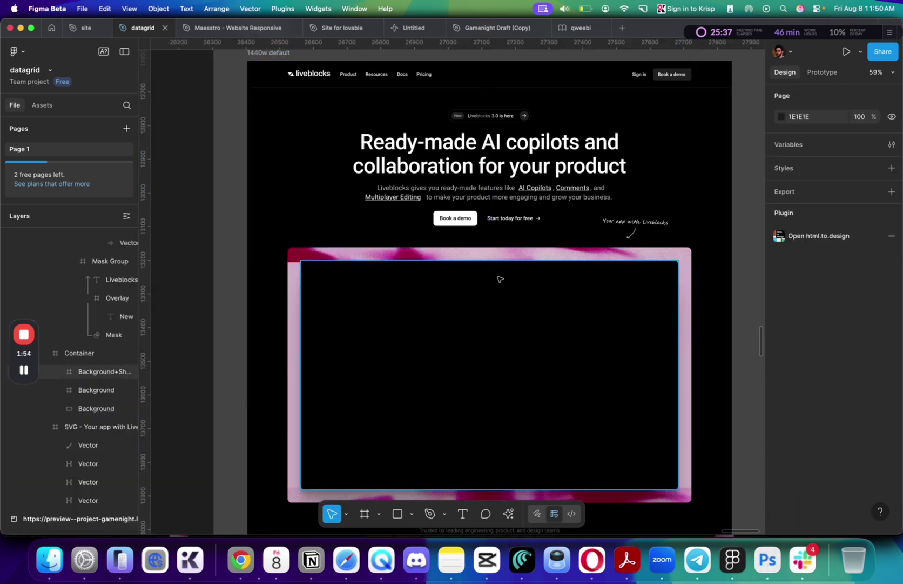
{"action": "left_click", "coordinate": [542, 252]}
{"action": "left_click", "coordinate": [890, 403]}
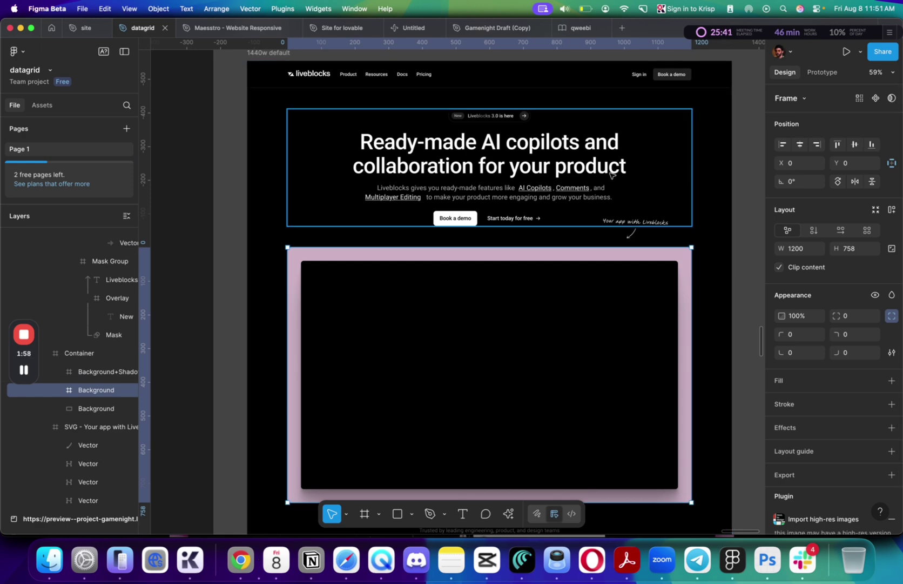
- Delete the handwritten "Your app with Liveblocks" label and its arrow above the mock-up
{"action": "left_click", "coordinate": [632, 232]}
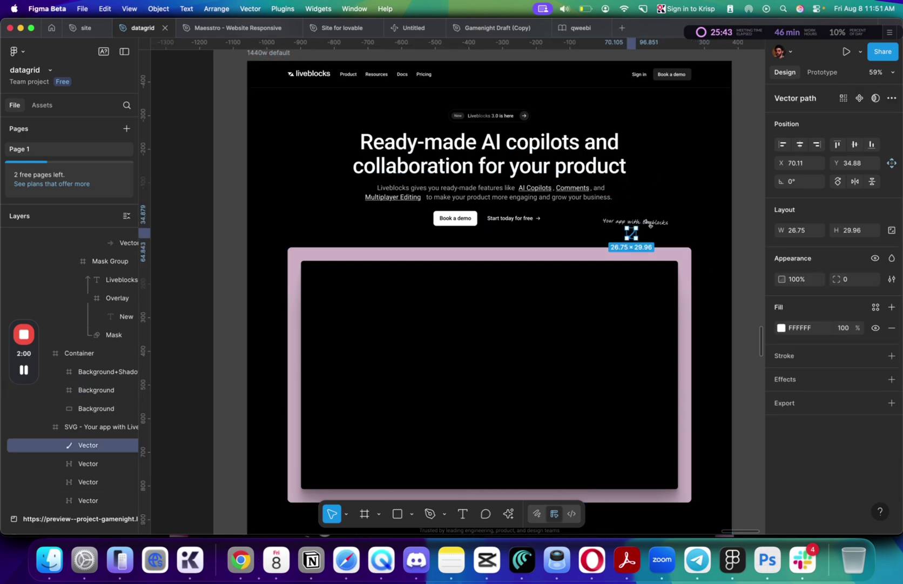
{"action": "left_click", "coordinate": [645, 223]}
{"action": "scroll", "coordinate": [644, 224], "scroll_direction": "up", "scroll_amount": 5}
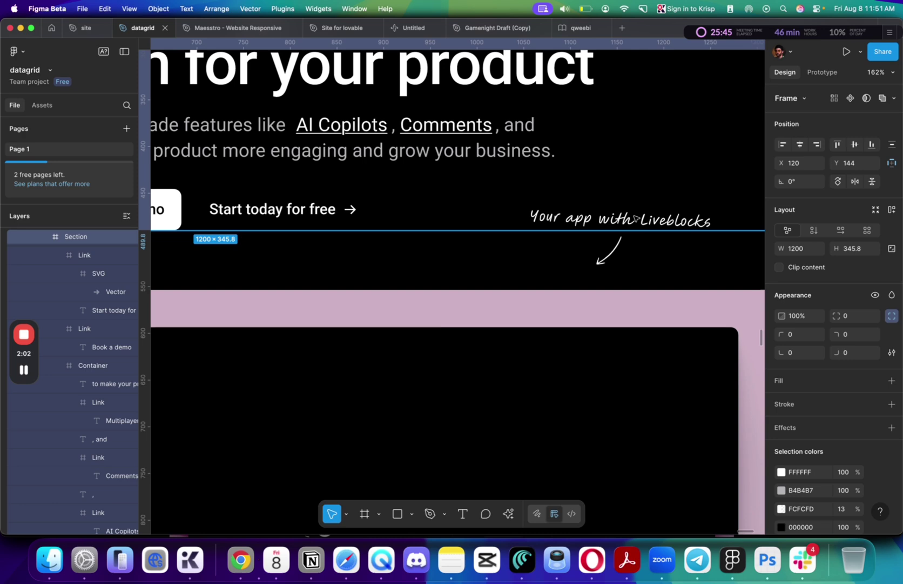
{"action": "left_click_drag", "start_coordinate": [716, 201], "coordinate": [513, 276]}
{"action": "left_click", "coordinate": [514, 276]}
{"action": "scroll", "coordinate": [513, 277], "scroll_direction": "down", "scroll_amount": 3}
{"action": "scroll", "coordinate": [513, 277], "scroll_direction": "up", "scroll_amount": 3}
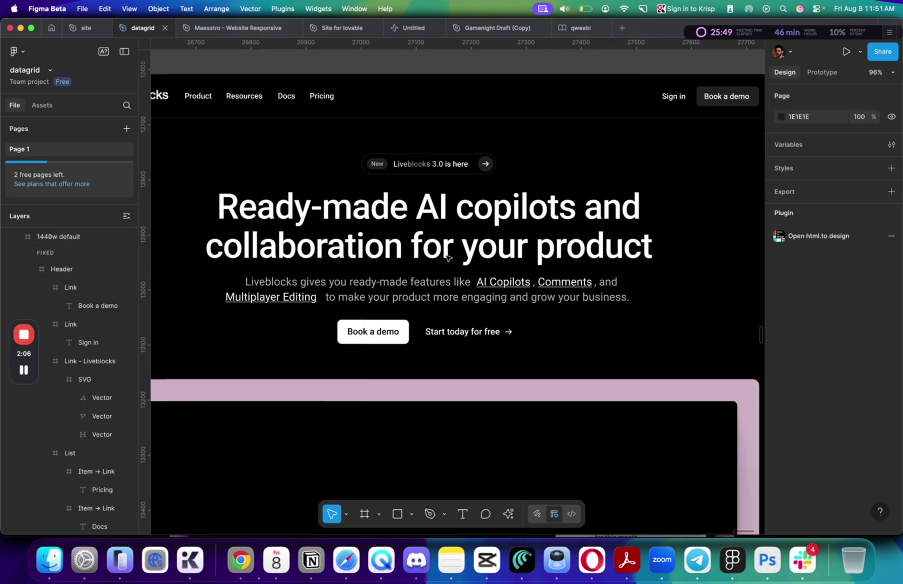
- Delete the arrow icon inside the "Liveblocks 3.0 is here" badge above the headline
{"action": "scroll", "coordinate": [490, 165], "scroll_direction": "up", "scroll_amount": 2}
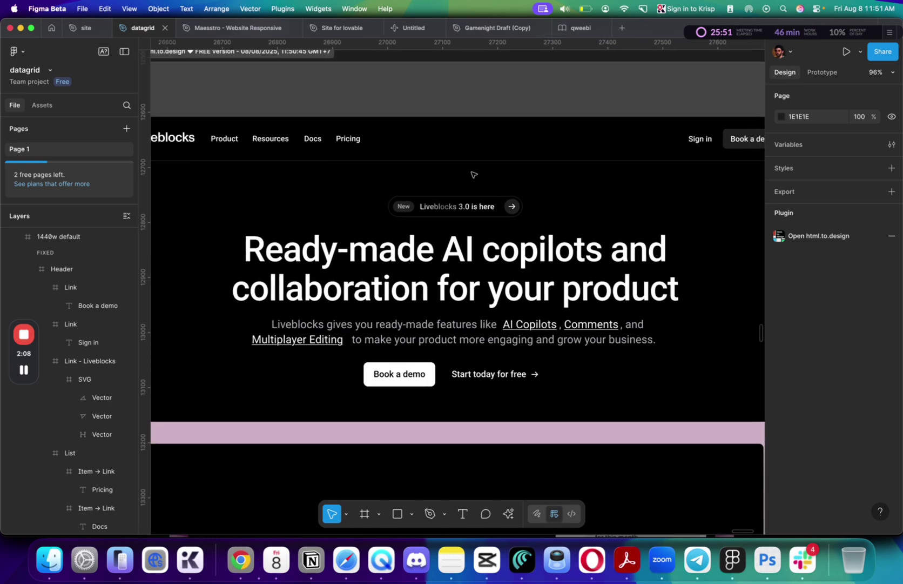
{"action": "scroll", "coordinate": [508, 218], "scroll_direction": "up", "scroll_amount": 5}
{"action": "left_click", "coordinate": [508, 218]}
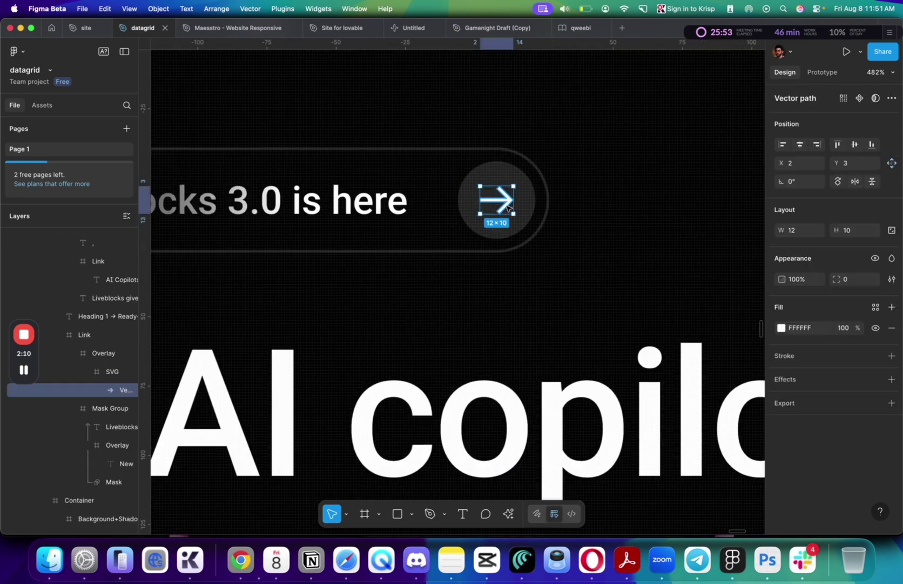
{"action": "key", "text": "Delete"}
{"action": "scroll", "coordinate": [509, 211], "scroll_direction": "down", "scroll_amount": 3}
{"action": "scroll", "coordinate": [508, 208], "scroll_direction": "up", "scroll_amount": 4}
{"action": "scroll", "coordinate": [509, 208], "scroll_direction": "down", "scroll_amount": 3}
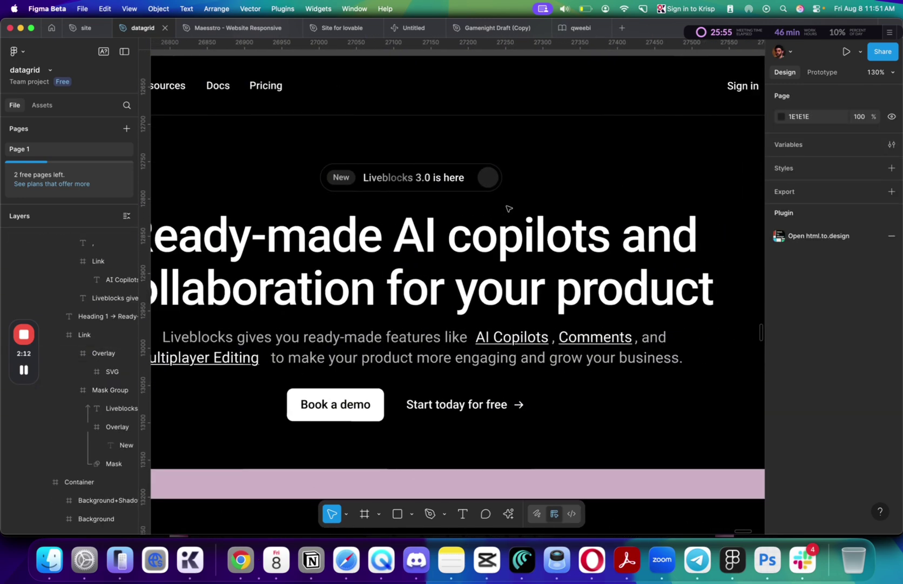
- Delete the Liveblocks logo from the page header, both the arrow-shaped mark and the "liveblocks" wordmark
{"action": "scroll", "coordinate": [506, 204], "scroll_direction": "left", "scroll_amount": 5}
{"action": "scroll", "coordinate": [506, 204], "scroll_direction": "up", "scroll_amount": 3}
{"action": "left_click", "coordinate": [303, 199]}
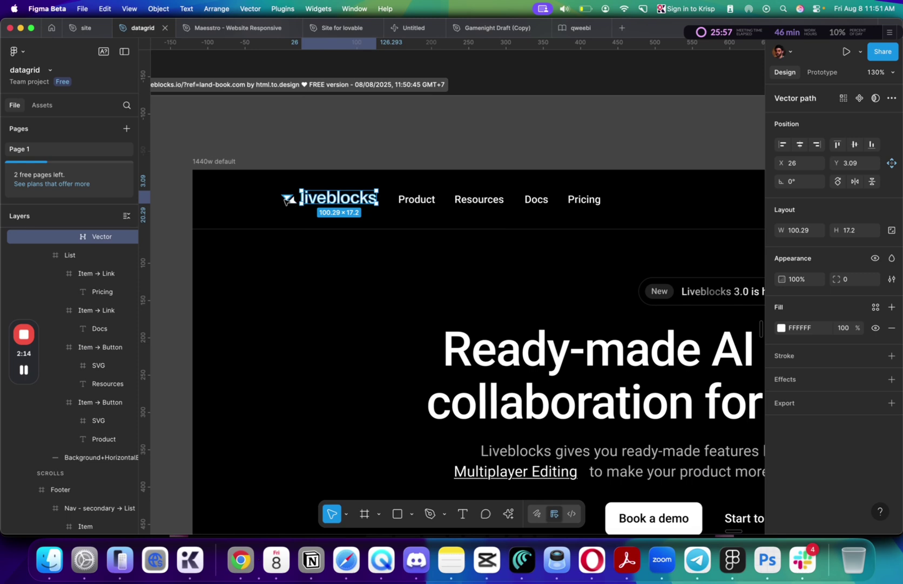
{"action": "left_click", "coordinate": [285, 201]}
{"action": "scroll", "coordinate": [288, 200], "scroll_direction": "up", "scroll_amount": 5}
{"action": "scroll", "coordinate": [297, 200], "scroll_direction": "up", "scroll_amount": 5}
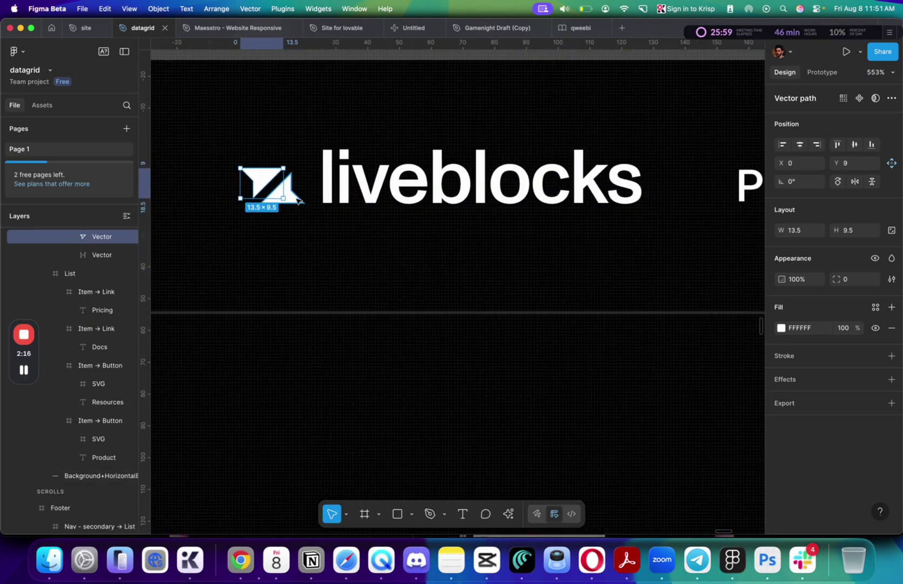
{"action": "left_click", "coordinate": [296, 201], "text": "shift"}
{"action": "left_click", "coordinate": [358, 192]}
{"action": "left_click", "coordinate": [372, 189]}
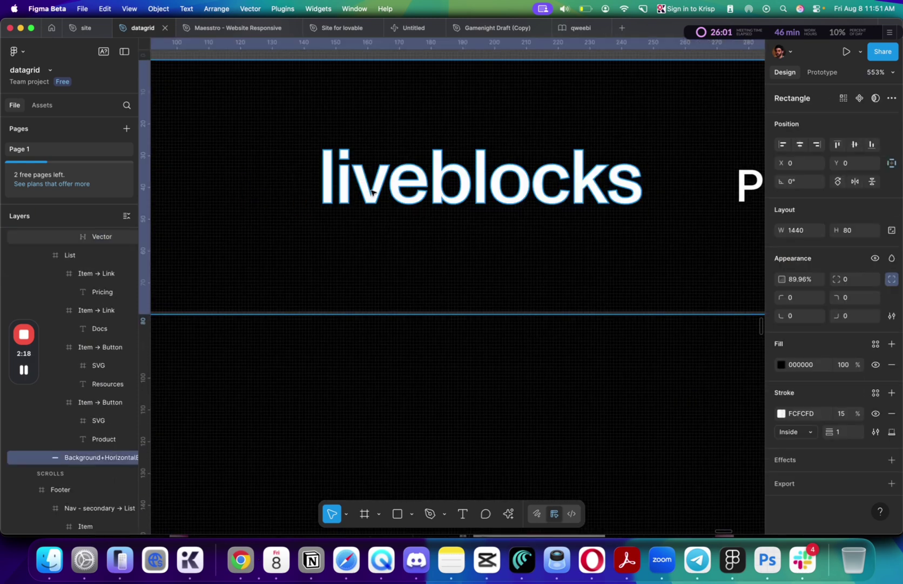
{"action": "scroll", "coordinate": [383, 183], "scroll_direction": "down", "scroll_amount": 3}
{"action": "left_click", "coordinate": [383, 184]}
{"action": "key", "text": "Delete"}
{"action": "key", "text": "r"}
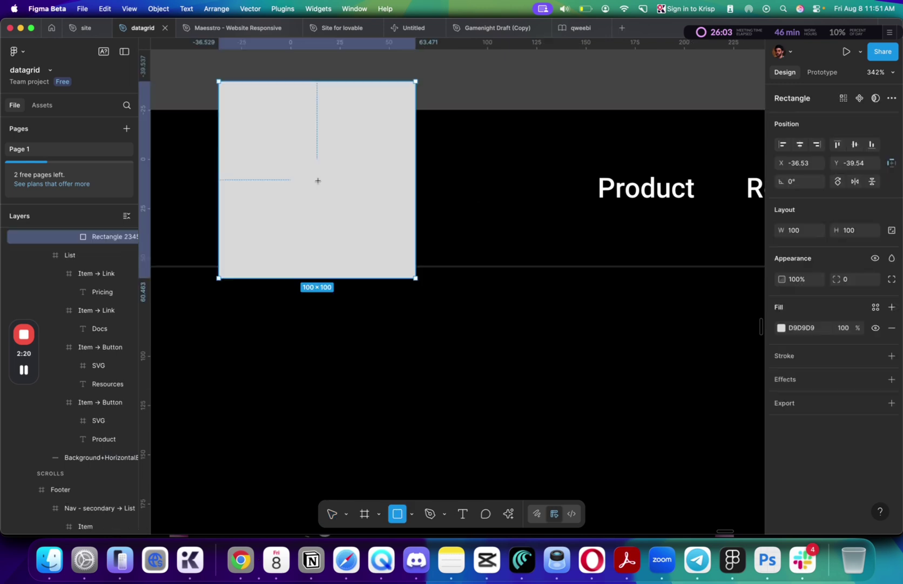
{"action": "left_click", "coordinate": [316, 181]}
{"action": "key", "text": "Delete"}
- Add the text "Logotype" at the start of the header, scale it to about 78 × 26 px and align it with the navigation links
{"action": "key", "text": "t"}
{"action": "left_click", "coordinate": [304, 176]}
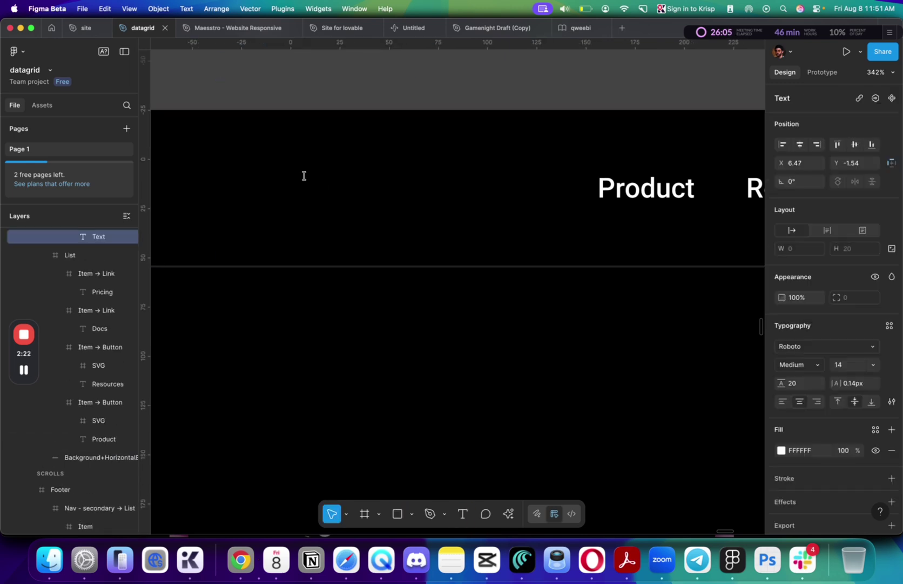
{"action": "type", "text": "Logotype"}
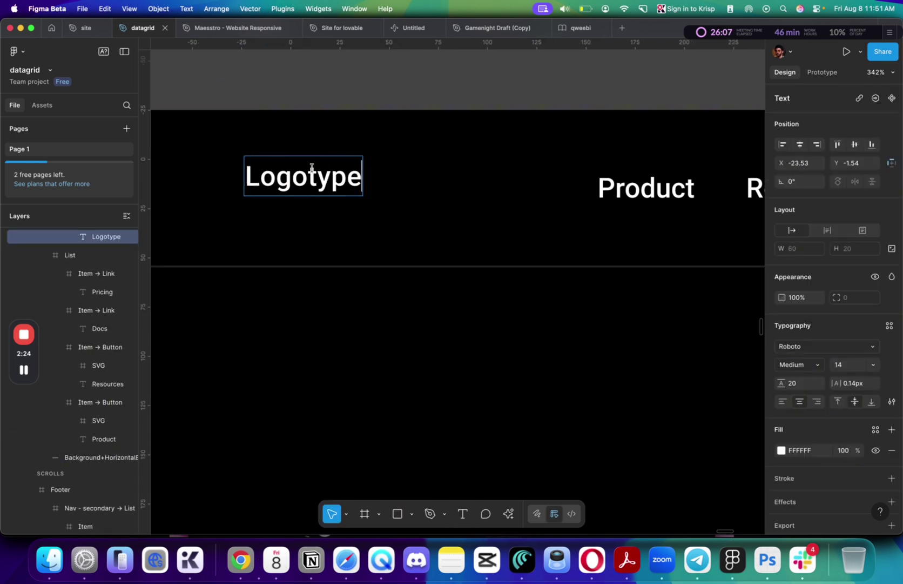
{"action": "key", "text": "Escape"}
{"action": "key", "text": "k"}
{"action": "mouse_move", "coordinate": [358, 182]}
{"action": "left_mouse_down"}
{"action": "mouse_move", "coordinate": [481, 184]}
{"action": "mouse_move", "coordinate": [349, 187]}
{"action": "mouse_move", "coordinate": [356, 187]}
{"action": "left_mouse_up"}
- Group all sections below the hero, from the customer logos to the footer, and move the group out of the page frame
{"action": "scroll", "coordinate": [397, 183], "scroll_direction": "down", "scroll_amount": 3}
{"action": "scroll", "coordinate": [357, 188], "scroll_direction": "down", "scroll_amount": 5}
{"action": "scroll", "coordinate": [548, 292], "scroll_direction": "down", "scroll_amount": 10}
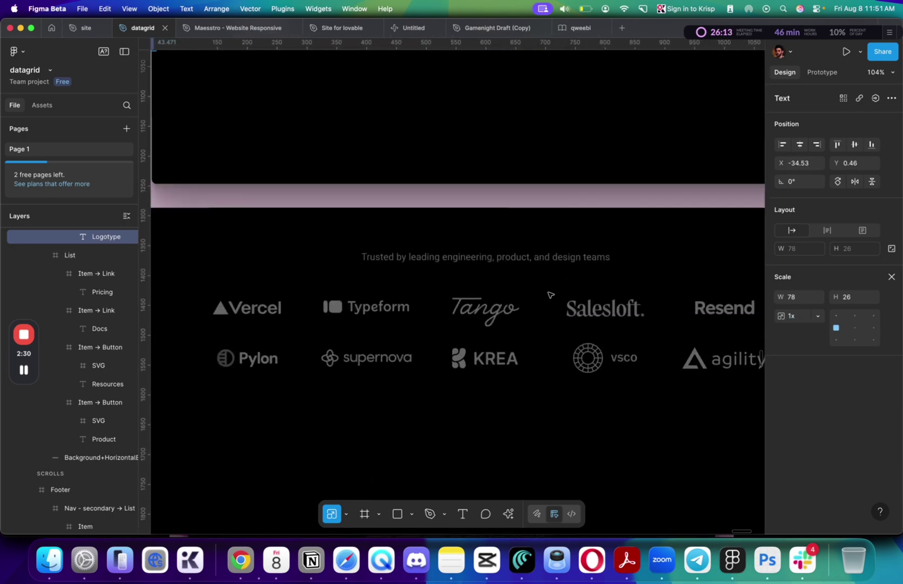
{"action": "scroll", "coordinate": [550, 294], "scroll_direction": "down", "scroll_amount": 5}
{"action": "scroll", "coordinate": [550, 294], "scroll_direction": "down", "scroll_amount": 1}
{"action": "left_click_drag", "start_coordinate": [641, 280], "coordinate": [397, 582]}
{"action": "key", "text": "super+g"}
{"action": "scroll", "coordinate": [540, 263], "scroll_direction": "up", "scroll_amount": 10}
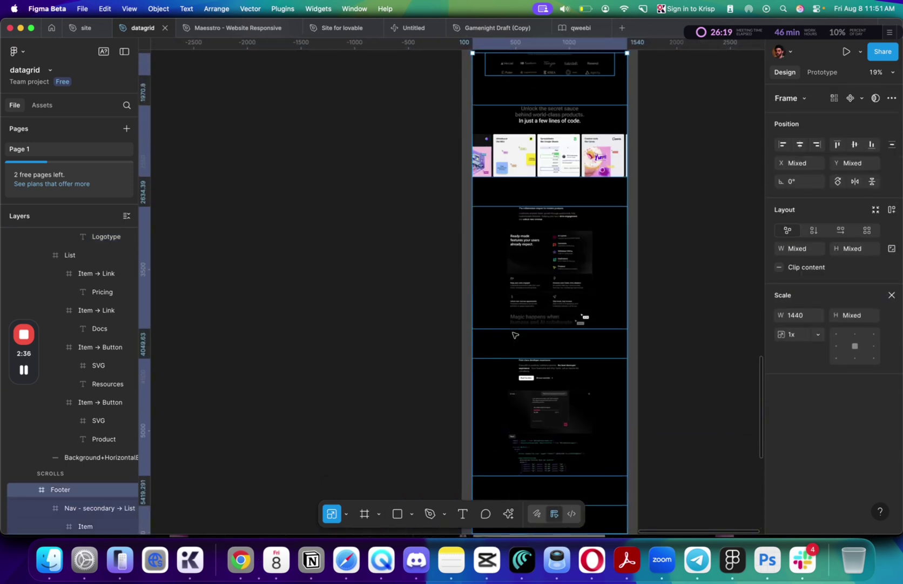
{"action": "scroll", "coordinate": [540, 263], "scroll_direction": "up", "scroll_amount": 5}
{"action": "left_click_drag", "start_coordinate": [605, 294], "coordinate": [427, 295]}
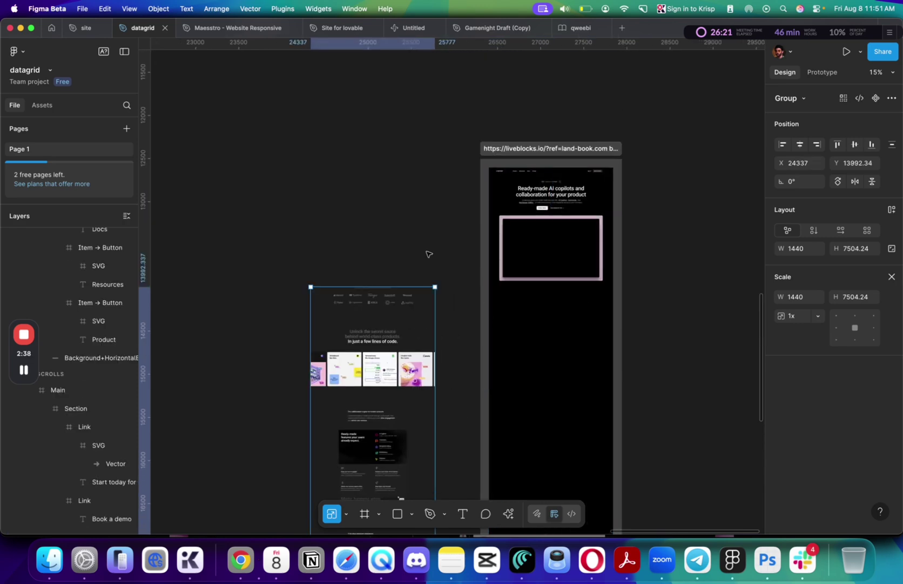
- Shorten the 1440w default frame to a height of about 1464 px so it ends just below the hero mock-up
{"action": "left_click", "coordinate": [524, 170]}
{"action": "scroll", "coordinate": [493, 170], "scroll_direction": "up", "scroll_amount": 10}
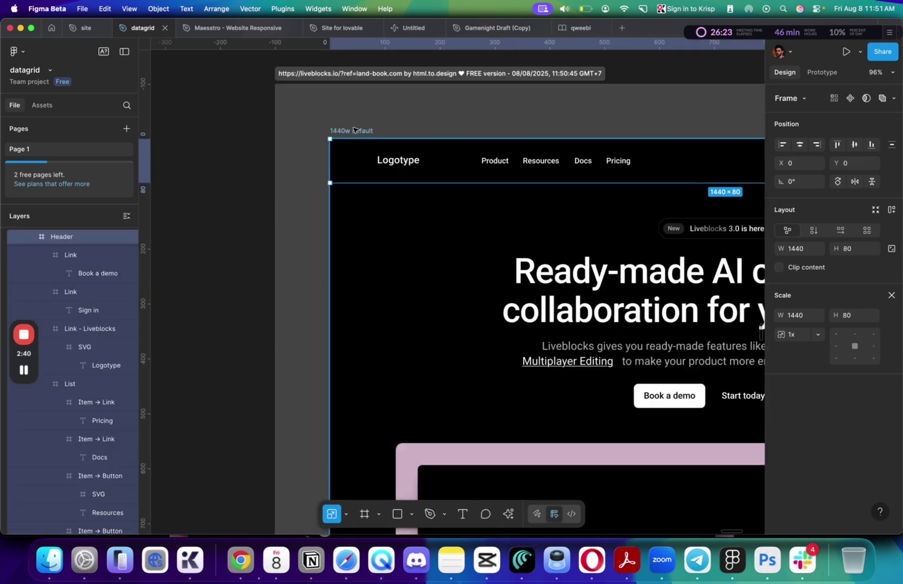
{"action": "scroll", "coordinate": [450, 363], "scroll_direction": "down", "scroll_amount": 15}
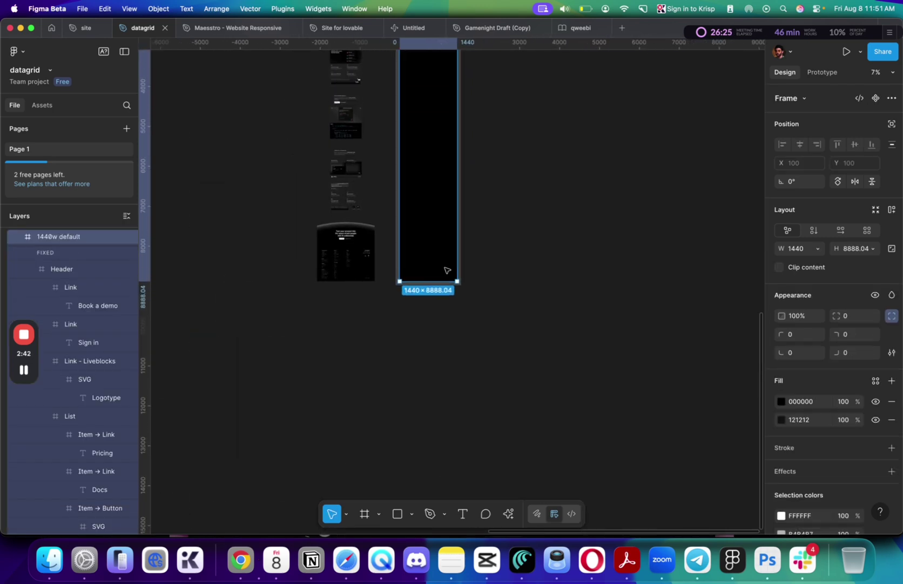
{"action": "left_click_drag", "start_coordinate": [431, 347], "coordinate": [430, 200]}
{"action": "key", "text": "shift+2"}
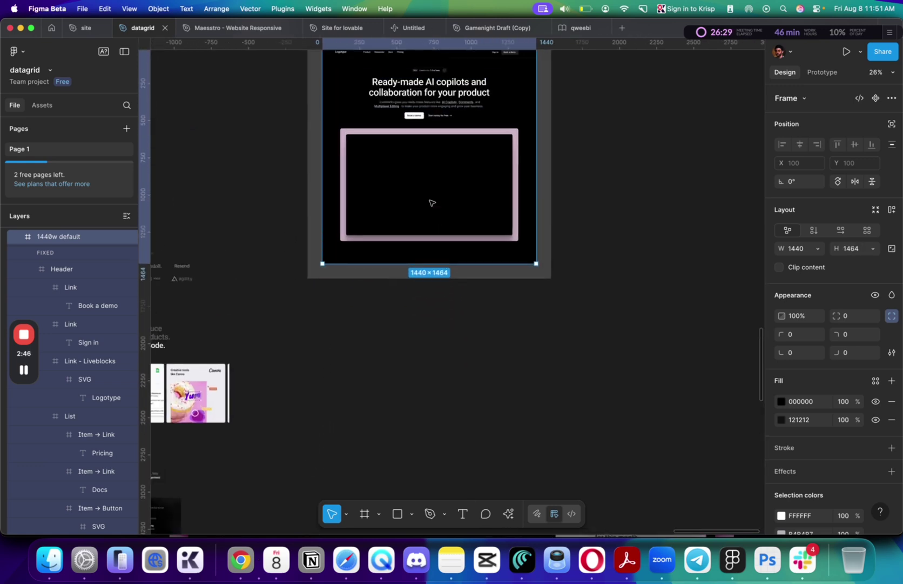
- Preview the 1440w default frame's Tailwind and HTML output in the Figma to Code plugin and close the plugin
{"action": "left_click", "coordinate": [283, 9]}
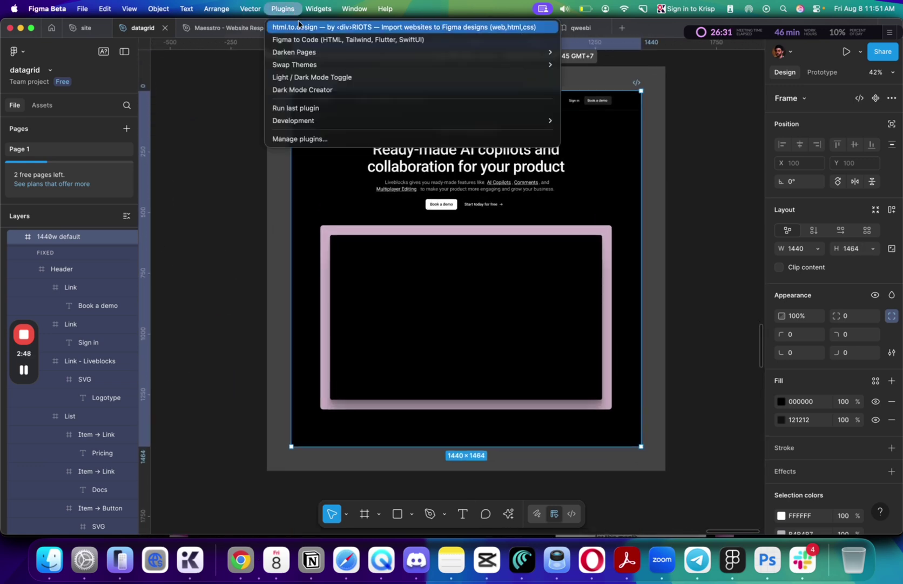
{"action": "left_click", "coordinate": [310, 41]}
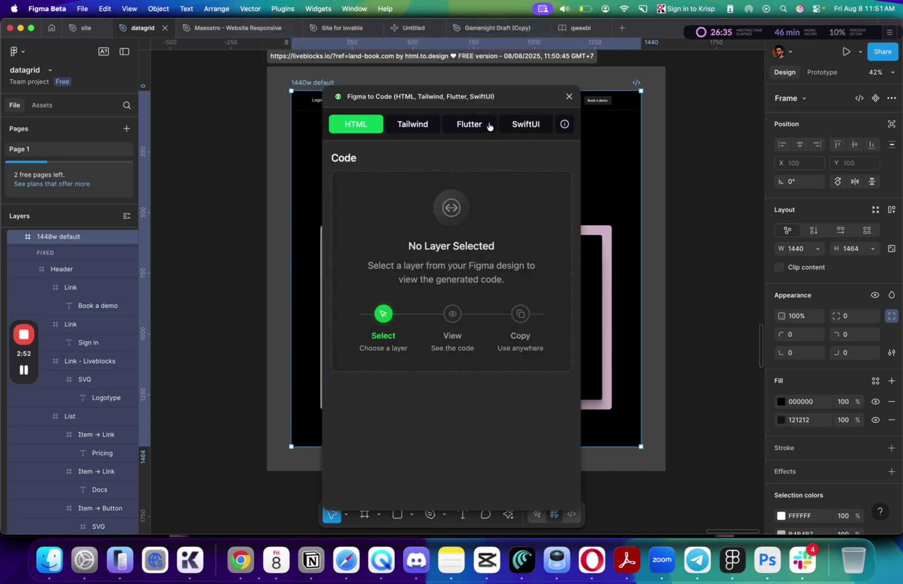
{"action": "left_click", "coordinate": [401, 123]}
{"action": "left_click", "coordinate": [365, 125]}
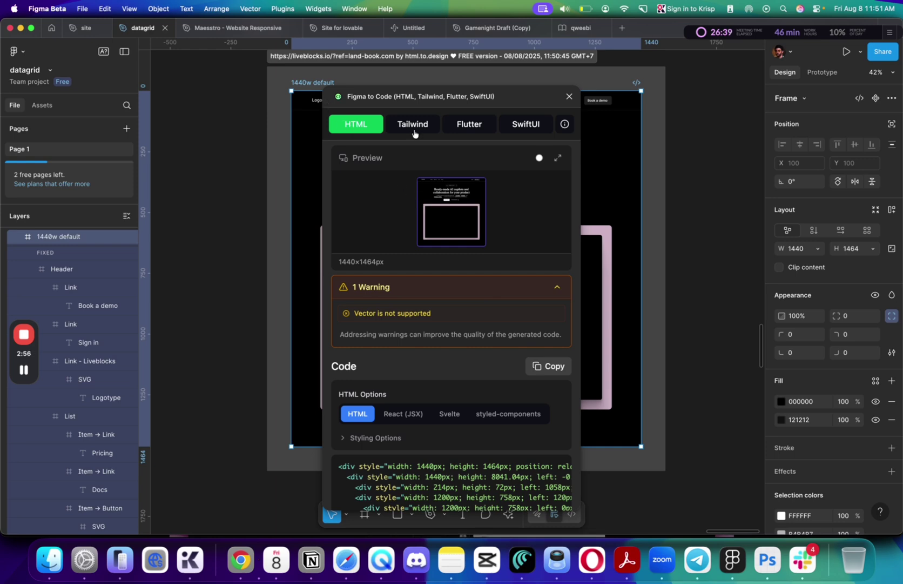
{"action": "left_click", "coordinate": [570, 97]}
- Change the hero headline's font to Inter and widen its text box to about 896 px so it fits on two lines
{"action": "left_click", "coordinate": [511, 155]}
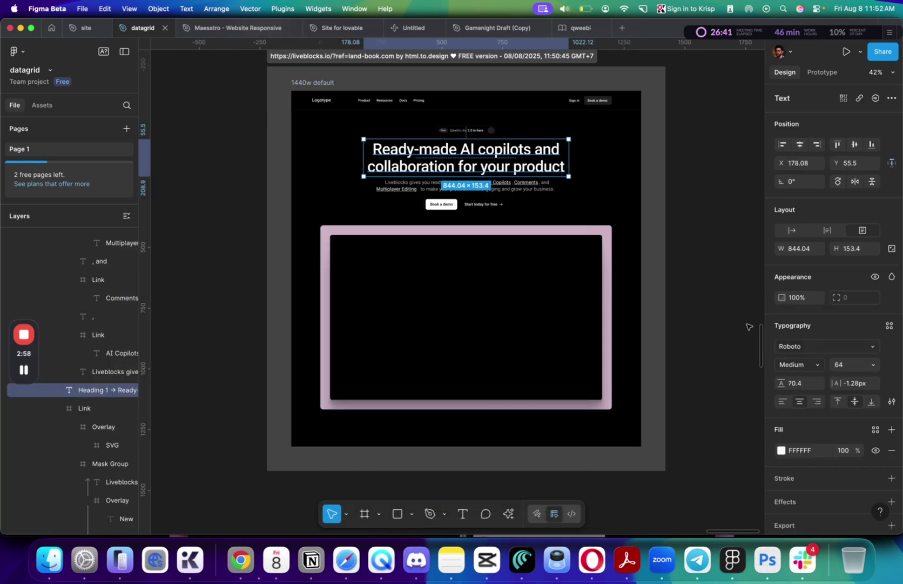
{"action": "left_click", "coordinate": [792, 346]}
{"action": "type", "text": "inter"}
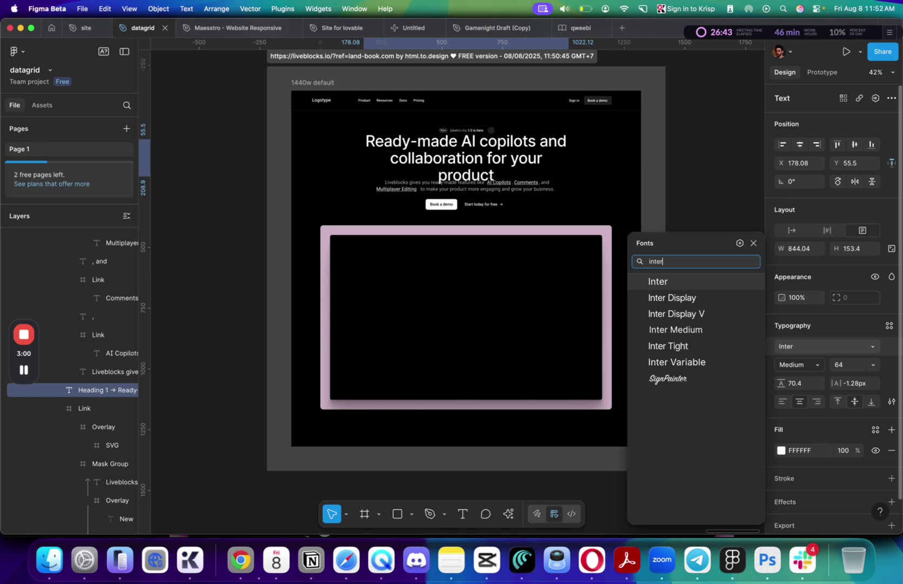
{"action": "key", "text": "Return"}
{"action": "left_click_drag", "start_coordinate": [568, 158], "coordinate": [577, 157]}
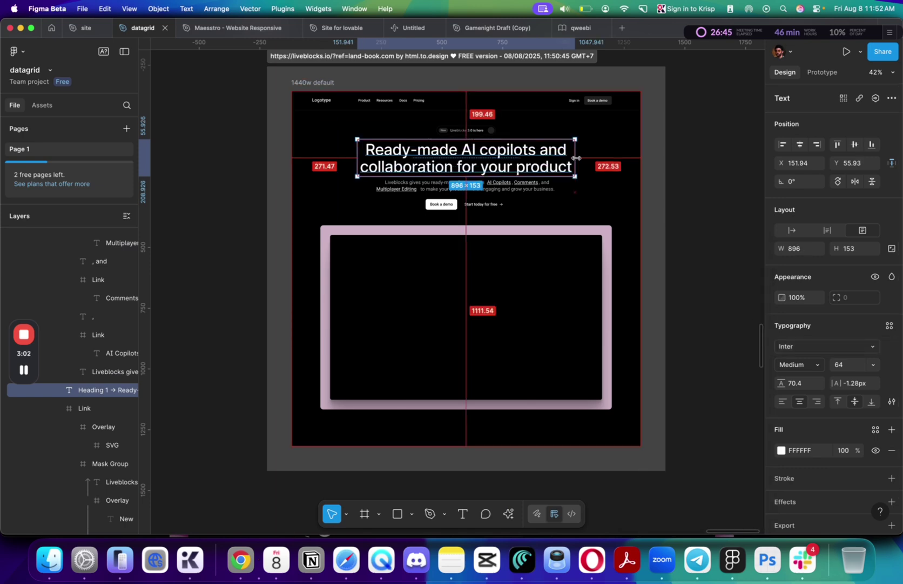
- Run the Figma to Code plugin on the 1440w default frame with HTML output
{"action": "left_click", "coordinate": [304, 82]}
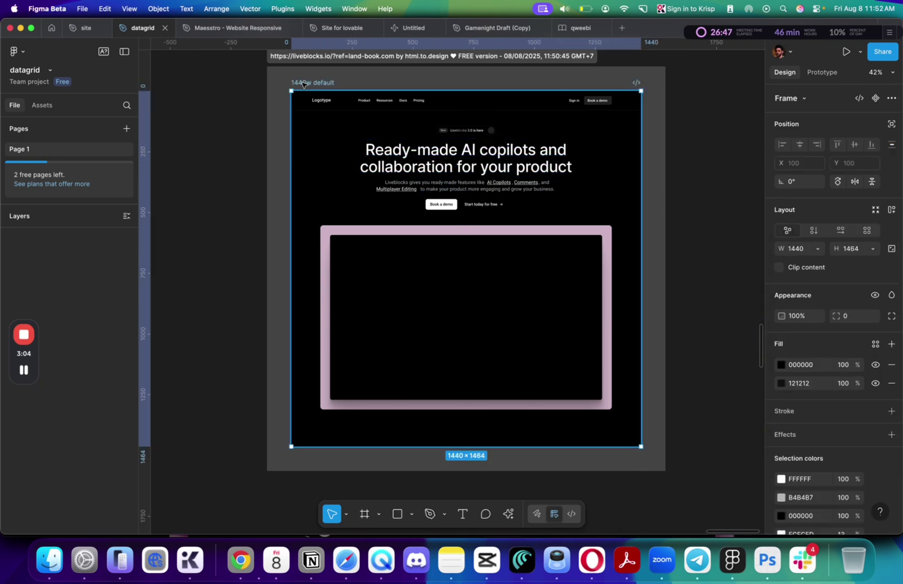
{"action": "left_click", "coordinate": [281, 8]}
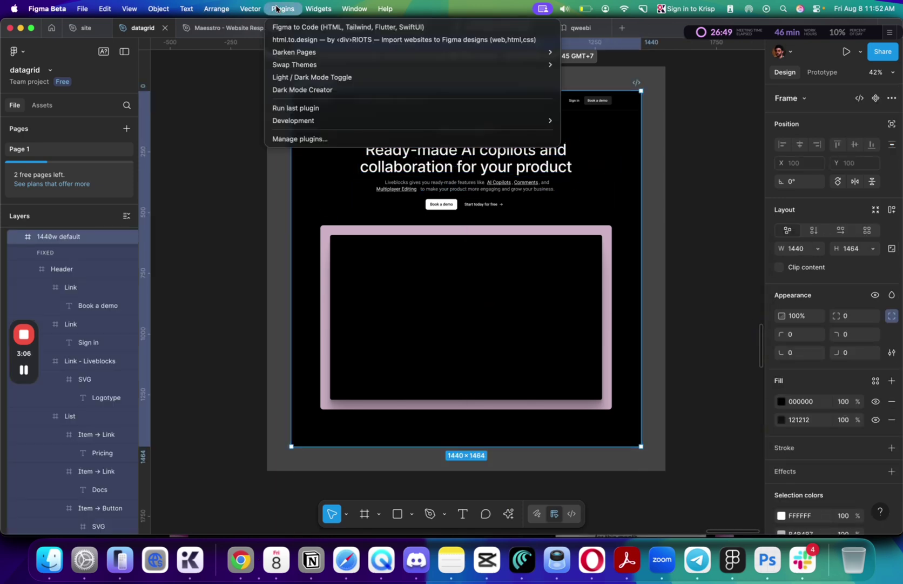
{"action": "left_click", "coordinate": [296, 29]}
{"action": "left_click", "coordinate": [406, 124]}
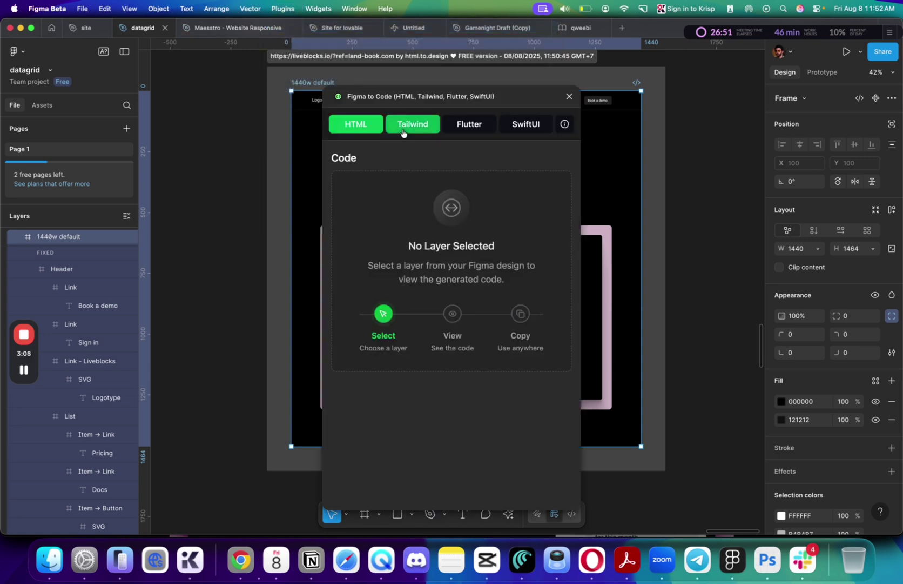
{"action": "left_click", "coordinate": [355, 125]}
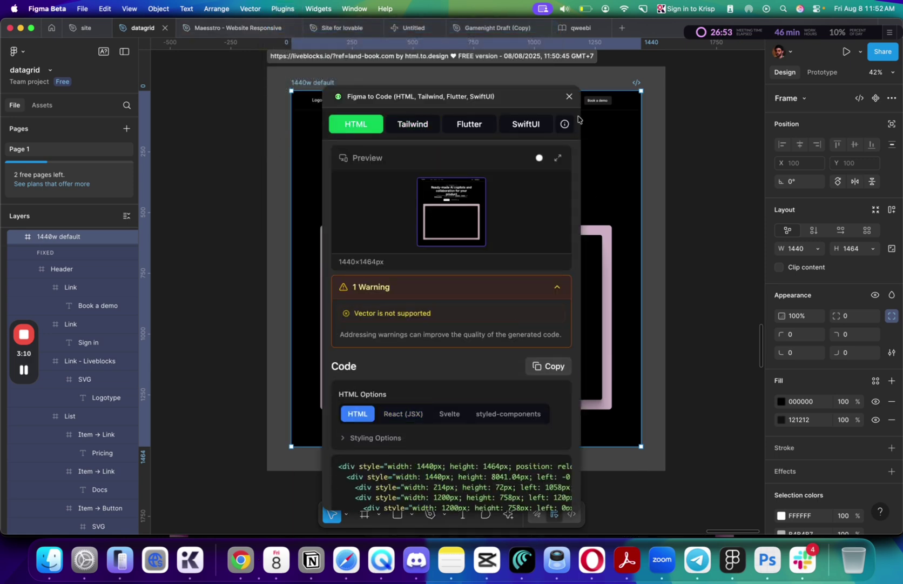
- Move the plugin window off the headline and set the headline's text box to auto width
{"action": "left_click_drag", "start_coordinate": [529, 99], "coordinate": [334, 109]}
{"action": "left_click", "coordinate": [572, 155]}
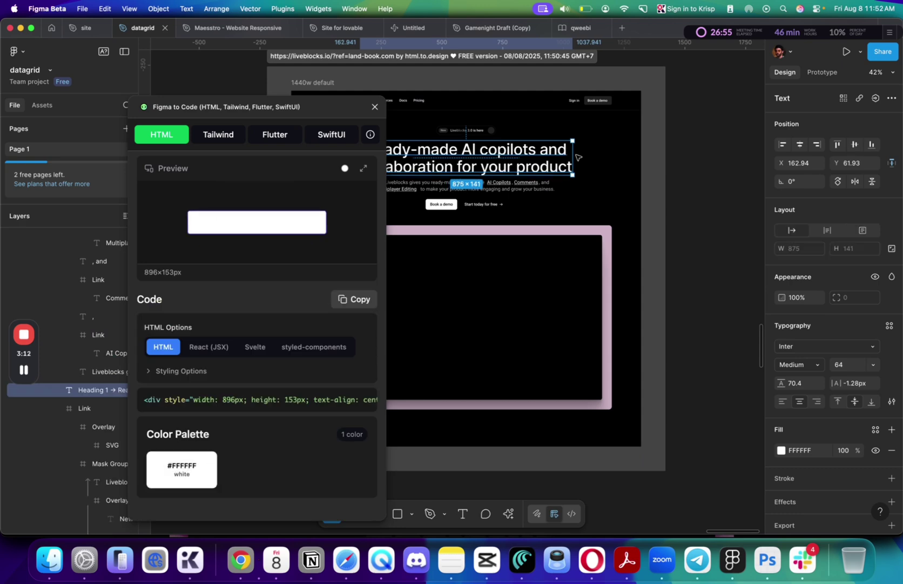
{"action": "scroll", "coordinate": [576, 155], "scroll_direction": "left", "scroll_amount": 5}
{"action": "scroll", "coordinate": [576, 155], "scroll_direction": "up", "scroll_amount": 2}
- Generate the HTML code for the whole 1440w default frame and copy it
{"action": "left_click", "coordinate": [479, 147]}
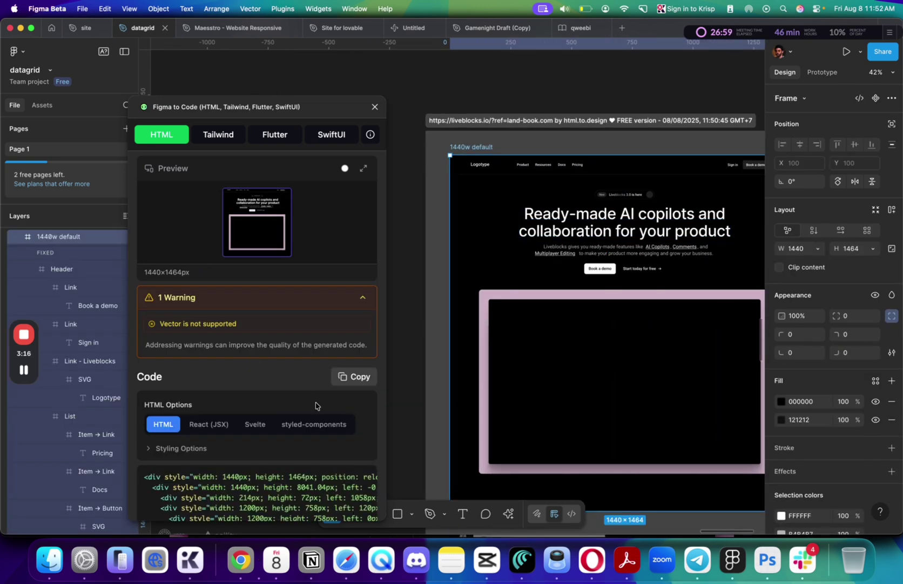
{"action": "scroll", "coordinate": [315, 405], "scroll_direction": "down", "scroll_amount": 5}
{"action": "left_click", "coordinate": [218, 134]}
{"action": "left_click", "coordinate": [161, 134]}
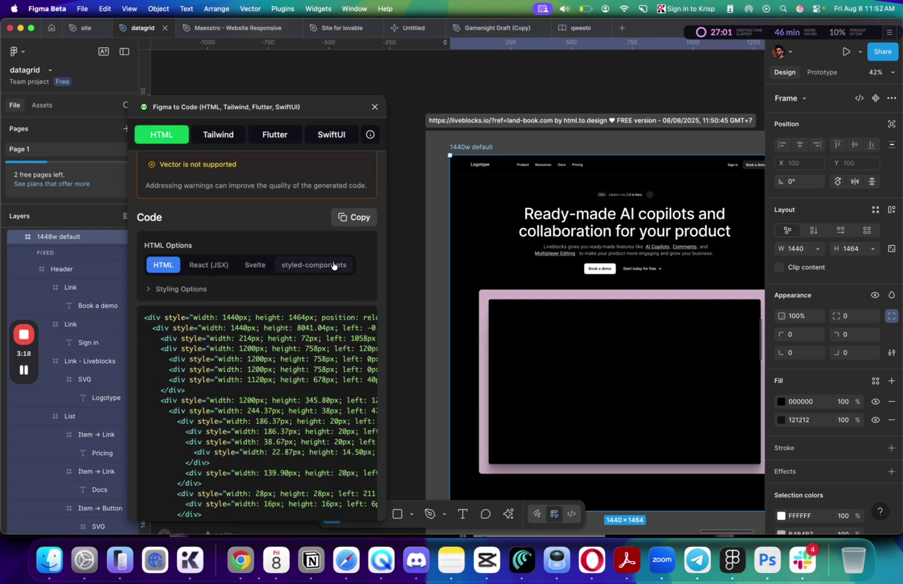
{"action": "left_click", "coordinate": [355, 217]}
- Switch to Chrome and go from the hero-clone-blackout project in Lovable back to the Lovable start page
{"action": "key", "text": "super+Tab"}
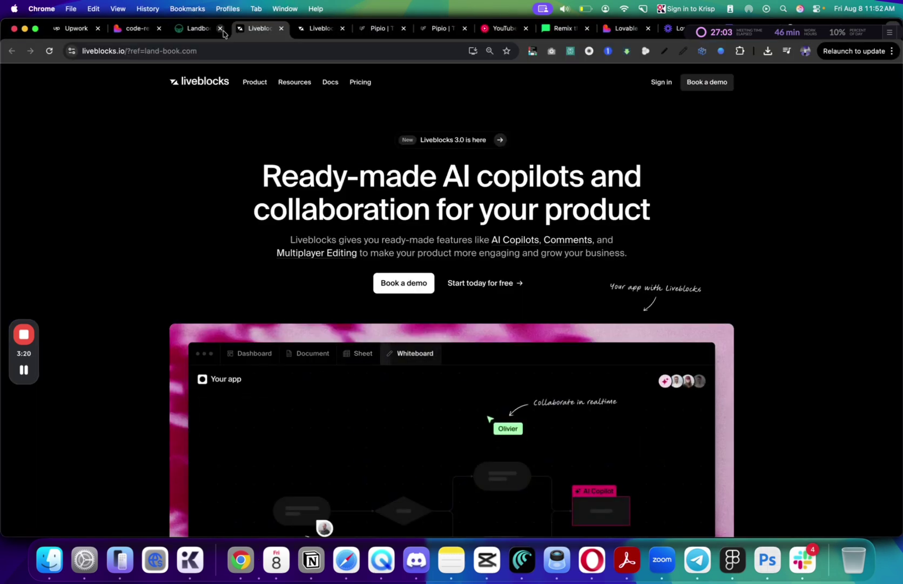
{"action": "left_click", "coordinate": [612, 28]}
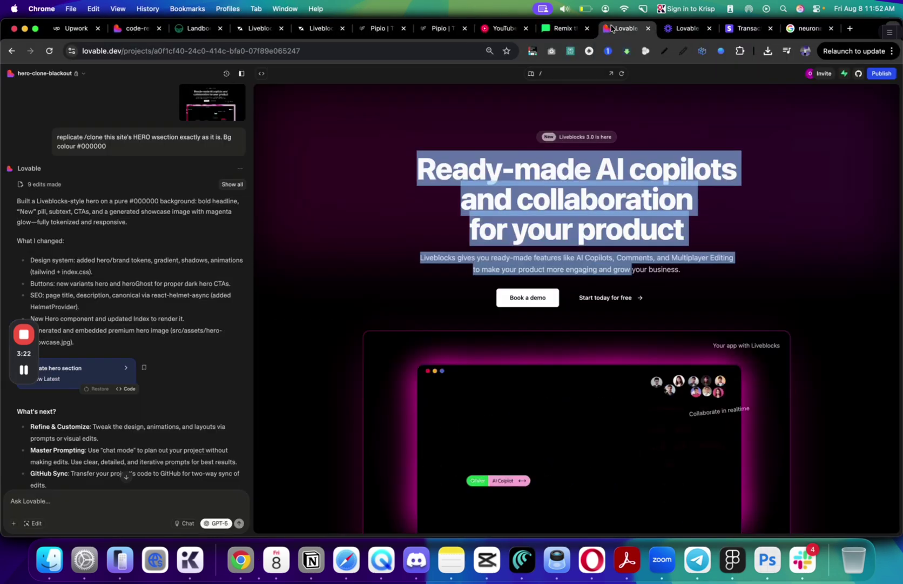
{"action": "left_click", "coordinate": [64, 75]}
{"action": "left_click", "coordinate": [58, 91]}
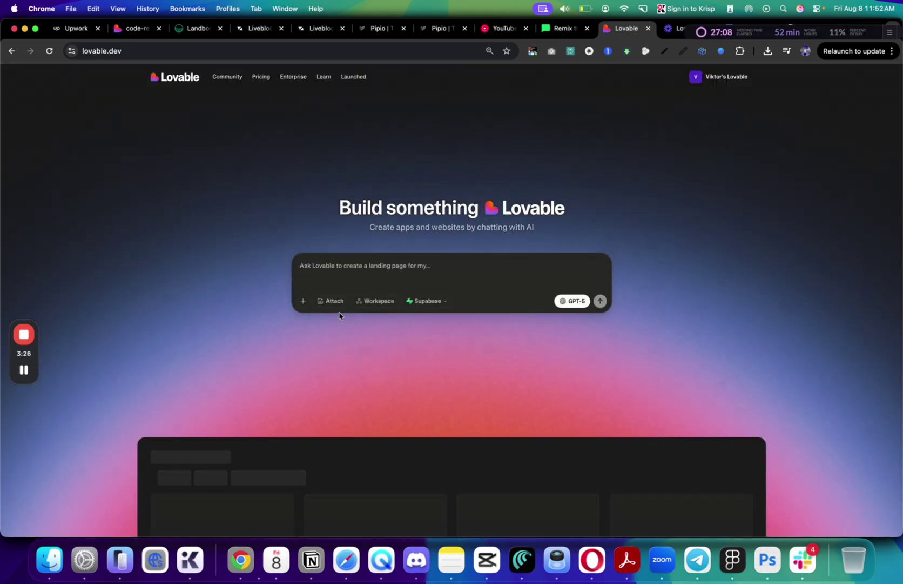
- Prompt Lovable with GPT-5 to take this bad code and turn it into a responsive hero section using only Inter, with the copied HTML pasted in
{"action": "type", "text": "tale"}
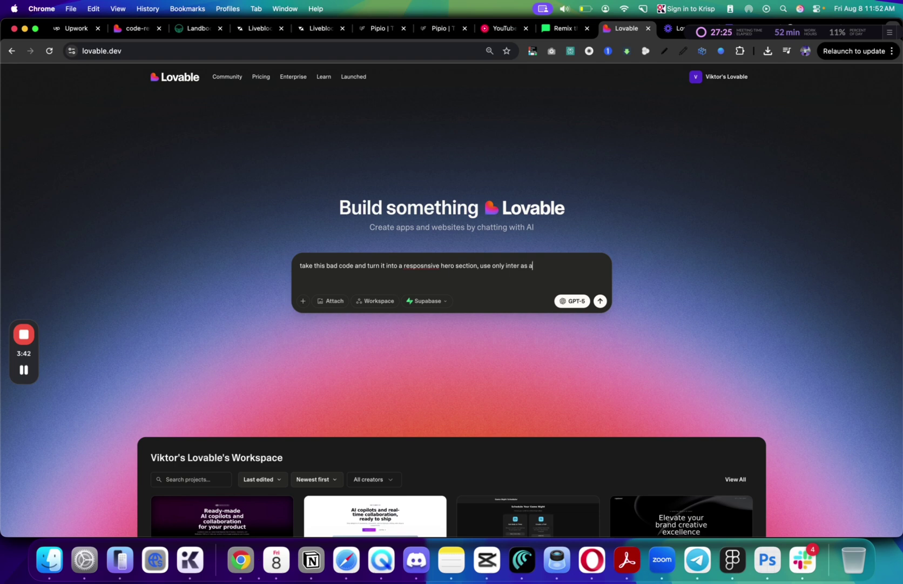
{"action": "key", "text": "super+v"}
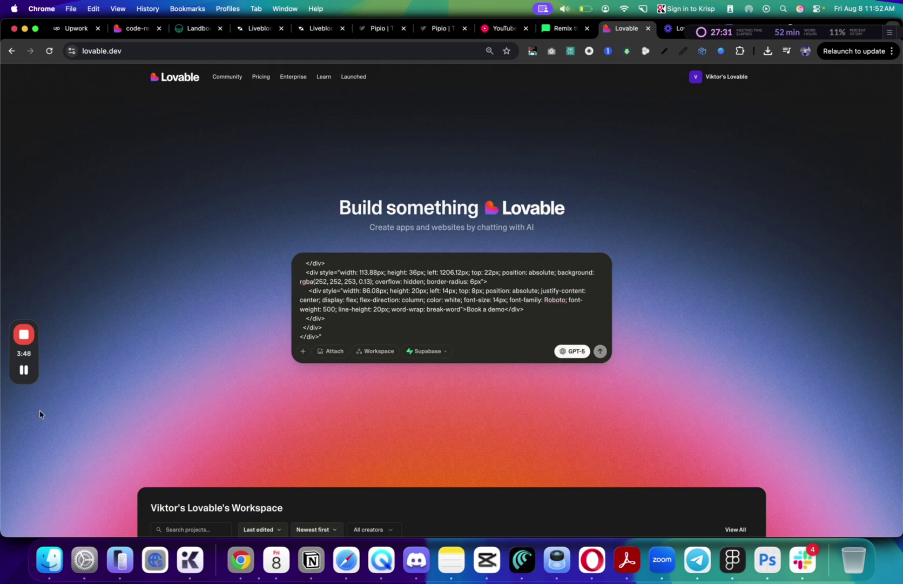
{"action": "key", "text": "Return"}
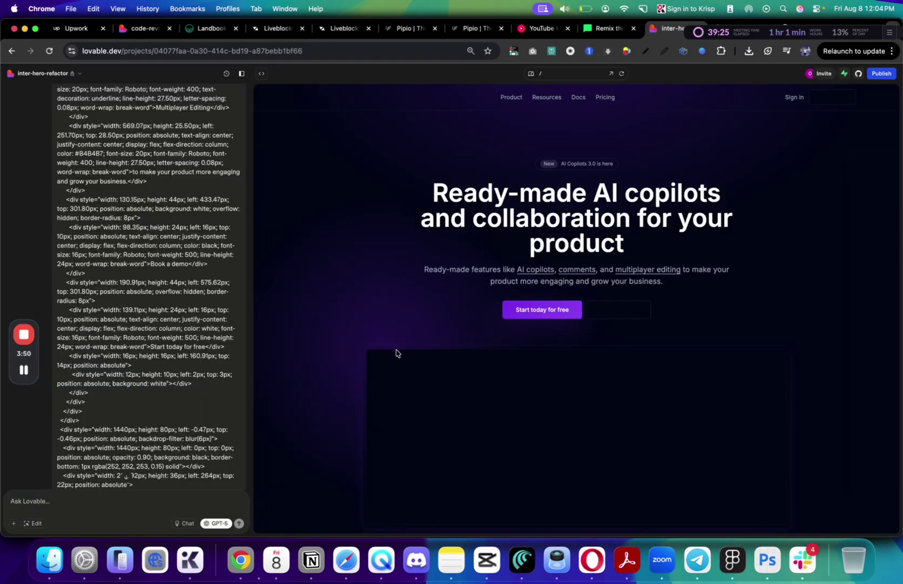
- Close the Liveblocks tab that has developer tools open and return to the inter-hero-refactor project in Lovable
{"action": "left_click", "coordinate": [349, 30]}
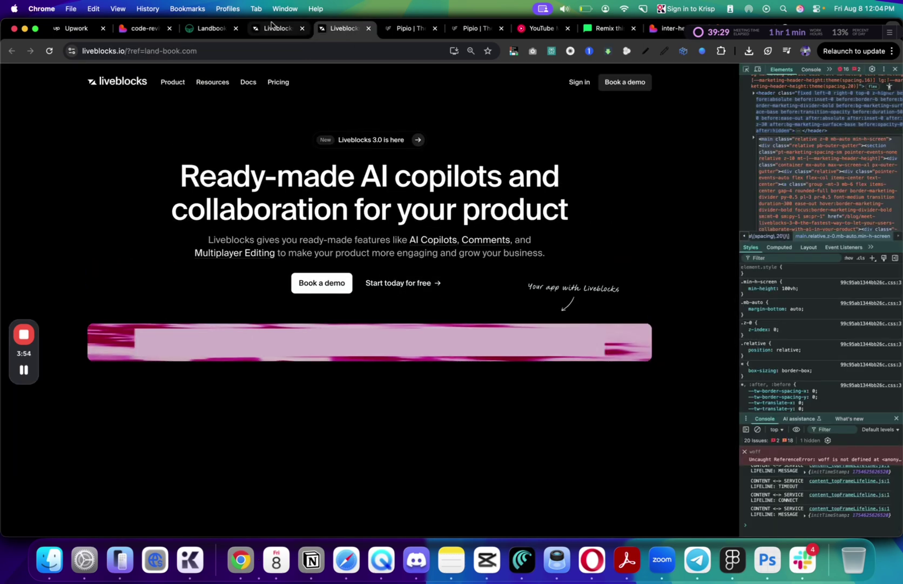
{"action": "left_click", "coordinate": [368, 28]}
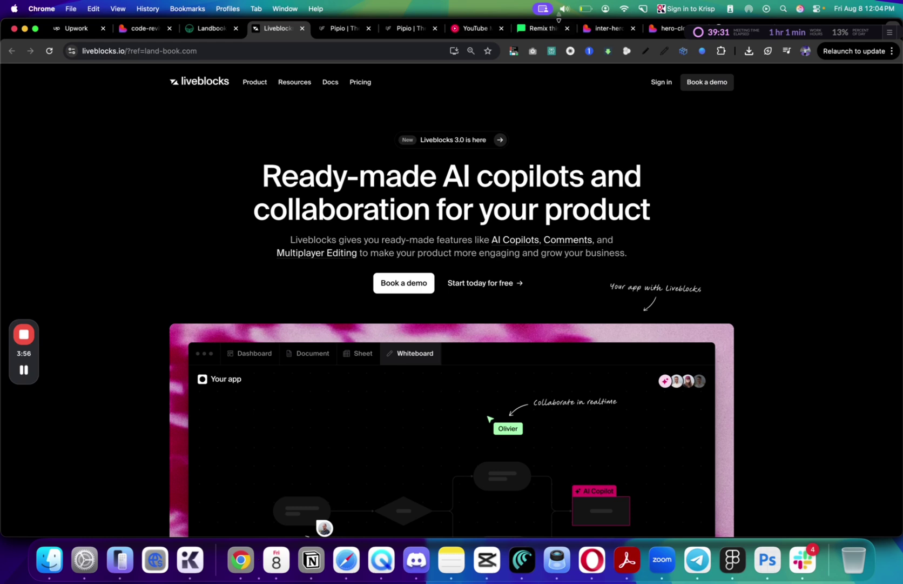
{"action": "left_click", "coordinate": [663, 30]}
{"action": "left_click", "coordinate": [601, 31]}
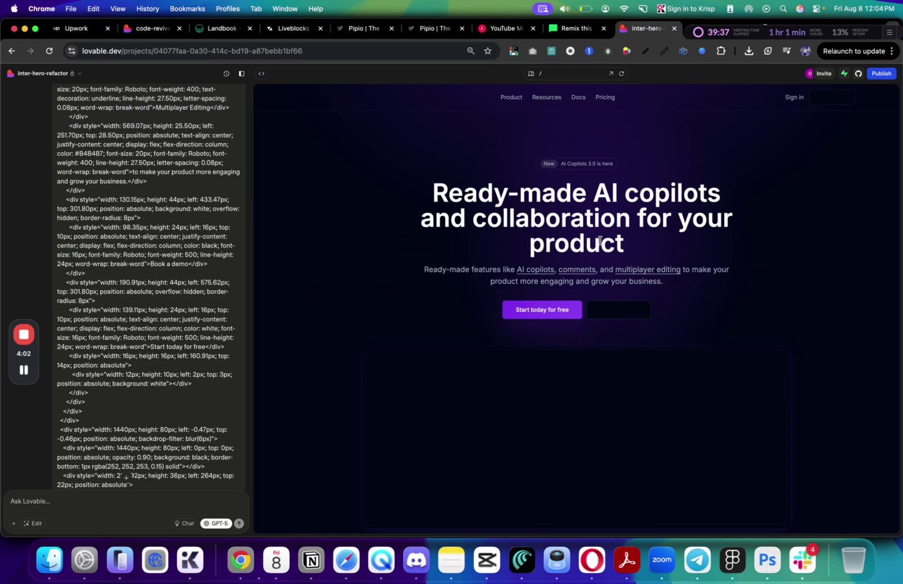
{"action": "left_click", "coordinate": [730, 558]}
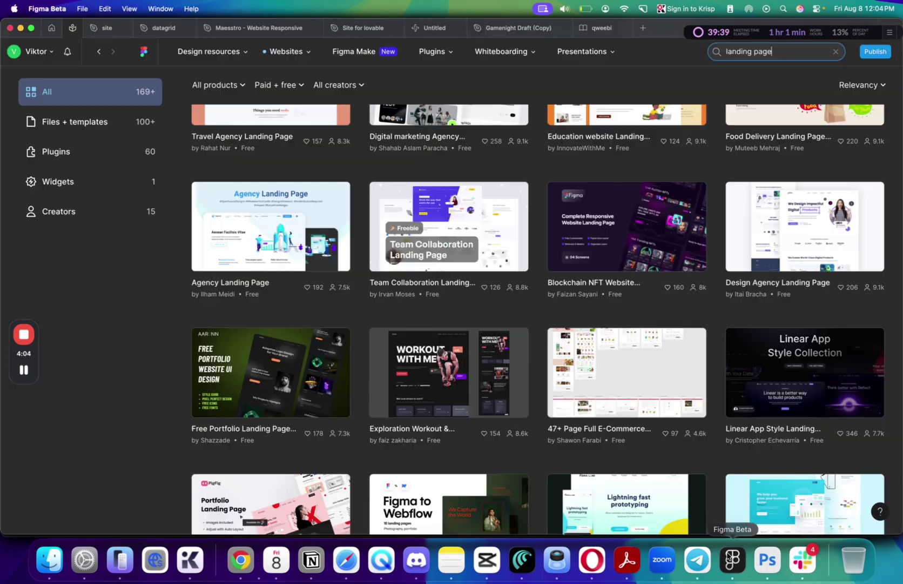
{"action": "left_click", "coordinate": [52, 29]}
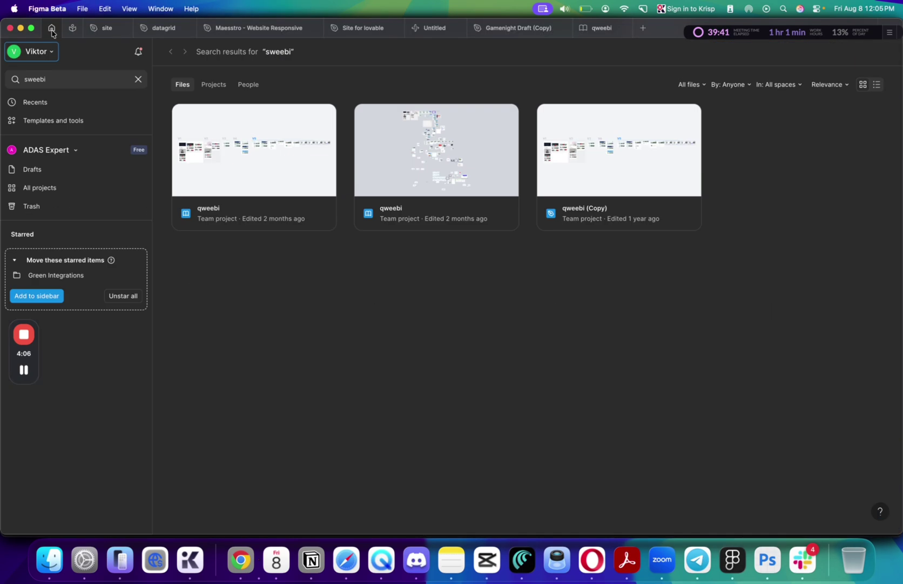
{"action": "key", "text": "super+Tab"}
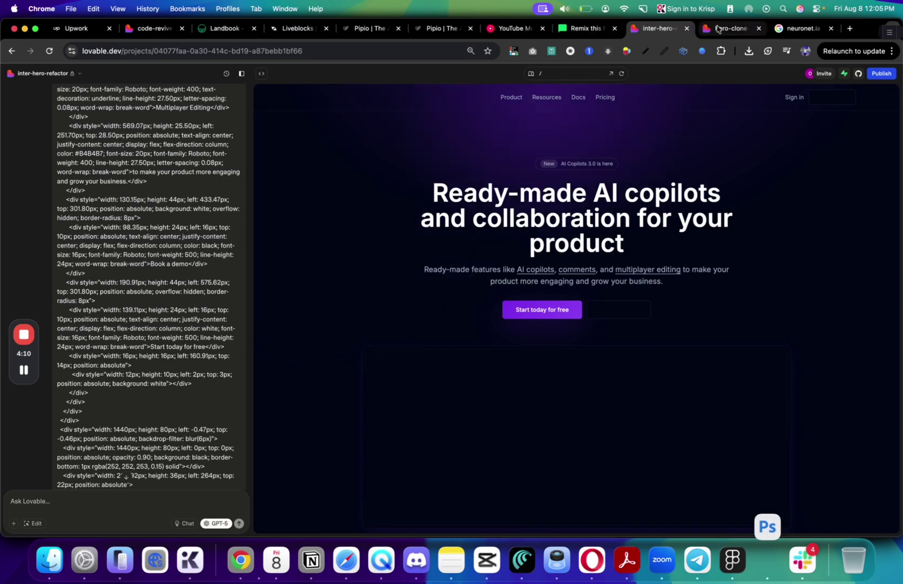
- Compare the generated hero section in the hero-clone-blackout project with the one in inter-hero-refactor
{"action": "left_click", "coordinate": [719, 30]}
{"action": "scroll", "coordinate": [614, 177], "scroll_direction": "down", "scroll_amount": 2}
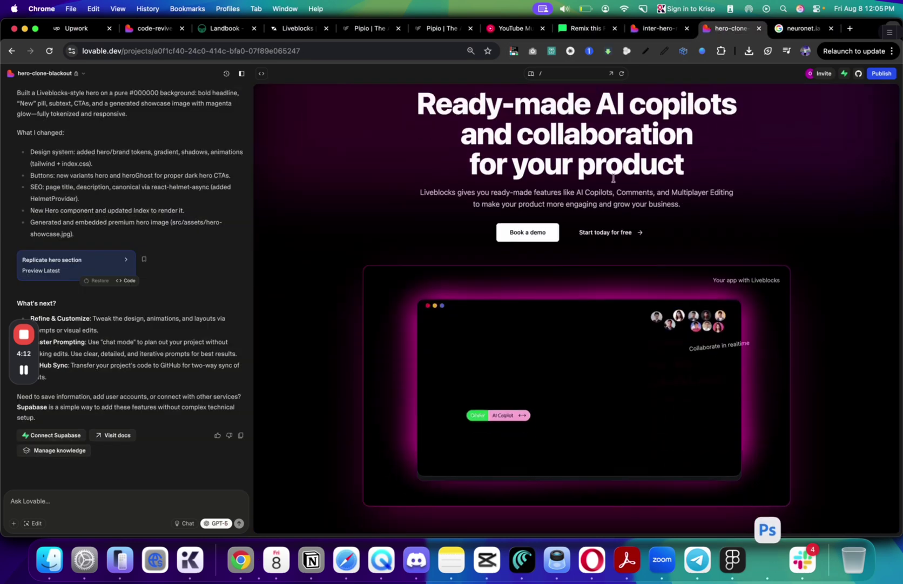
{"action": "scroll", "coordinate": [614, 178], "scroll_direction": "up", "scroll_amount": 2}
{"action": "left_click_drag", "start_coordinate": [617, 172], "coordinate": [586, 255]}
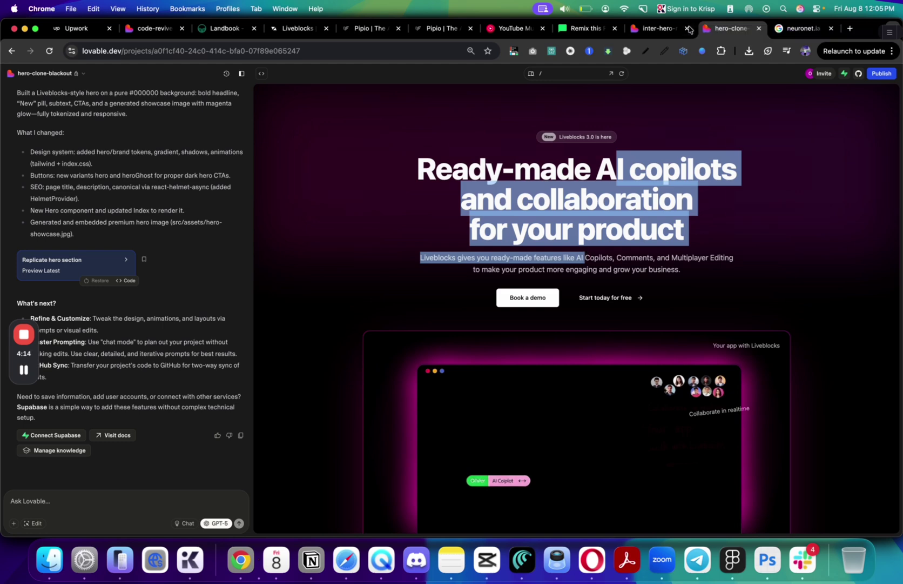
{"action": "left_click", "coordinate": [657, 29]}
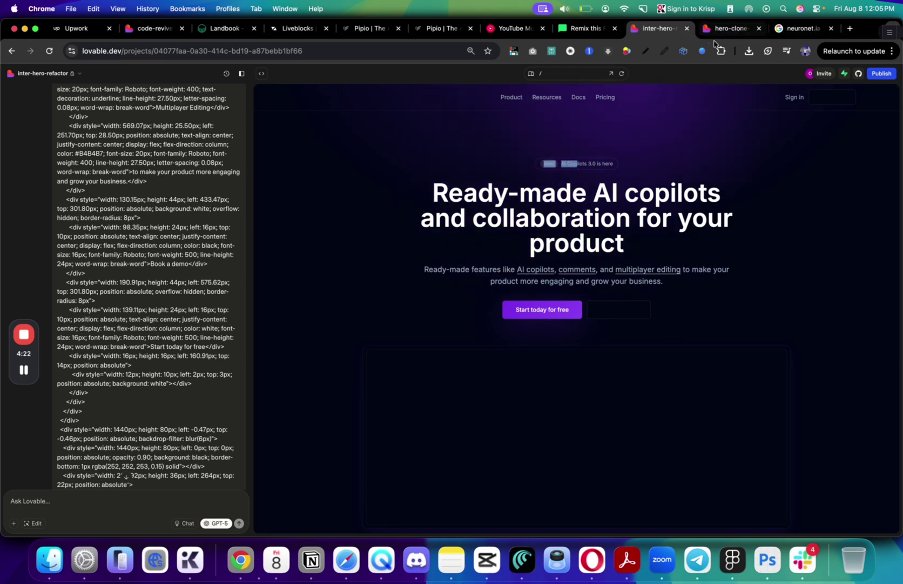
{"action": "left_click", "coordinate": [713, 31]}
- Switch to Figma and open the account's Community profile page
{"action": "key", "text": "super+Tab"}
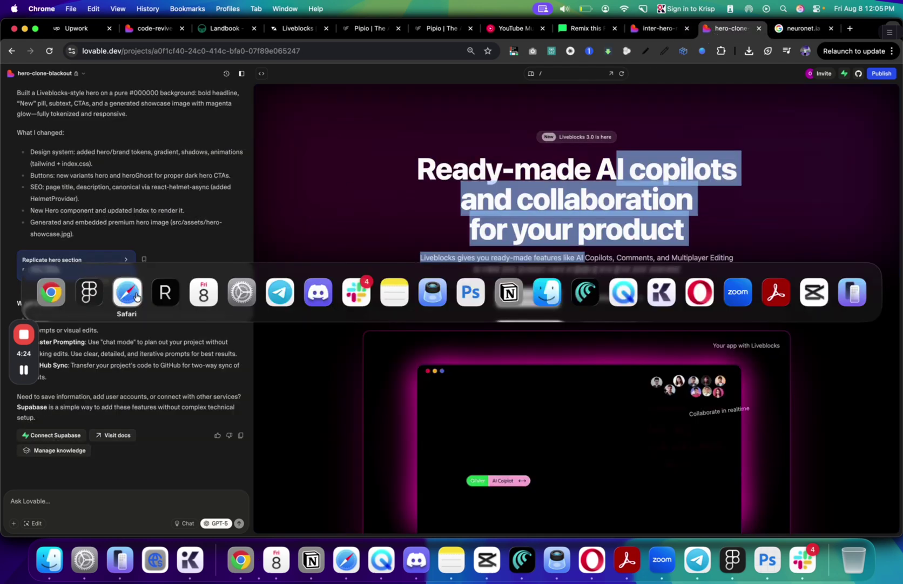
{"action": "left_click", "coordinate": [88, 293]}
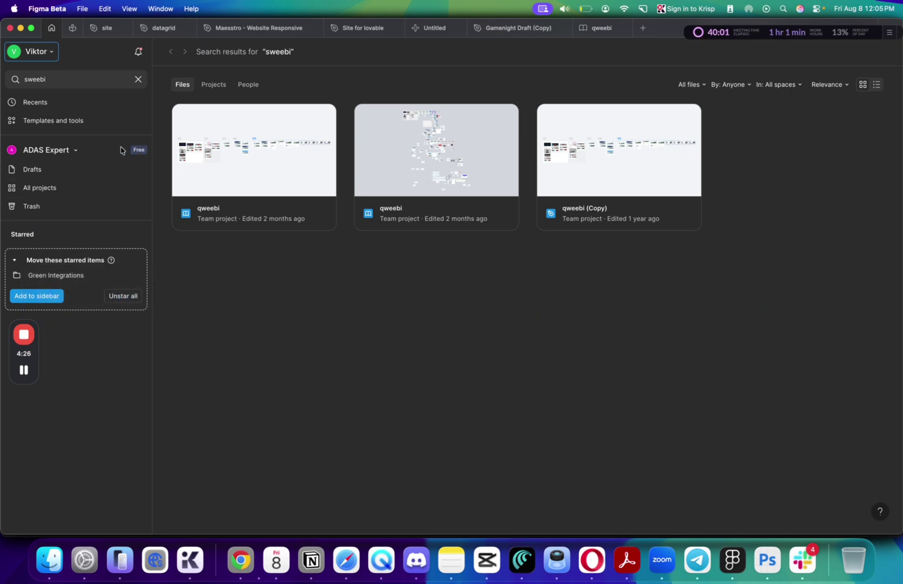
{"action": "left_click", "coordinate": [54, 54]}
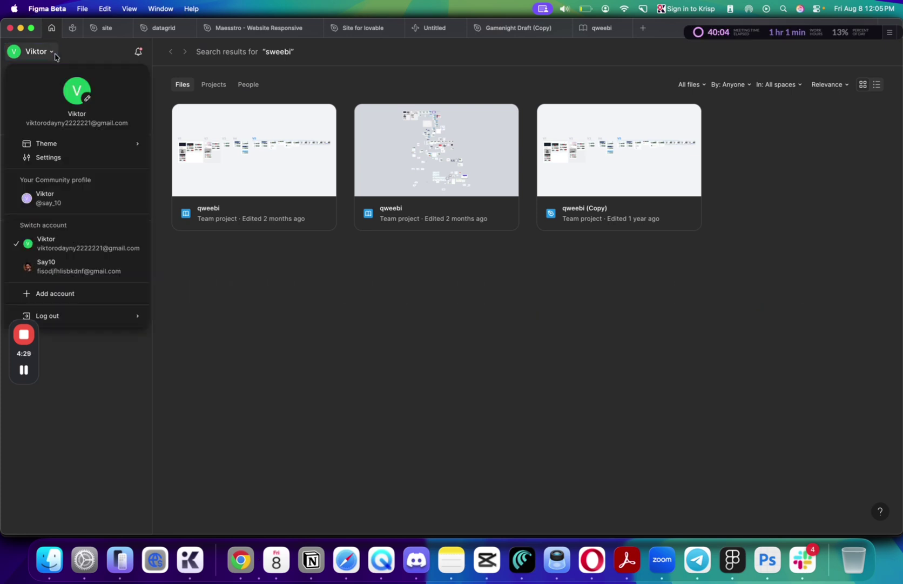
{"action": "left_click", "coordinate": [71, 190]}
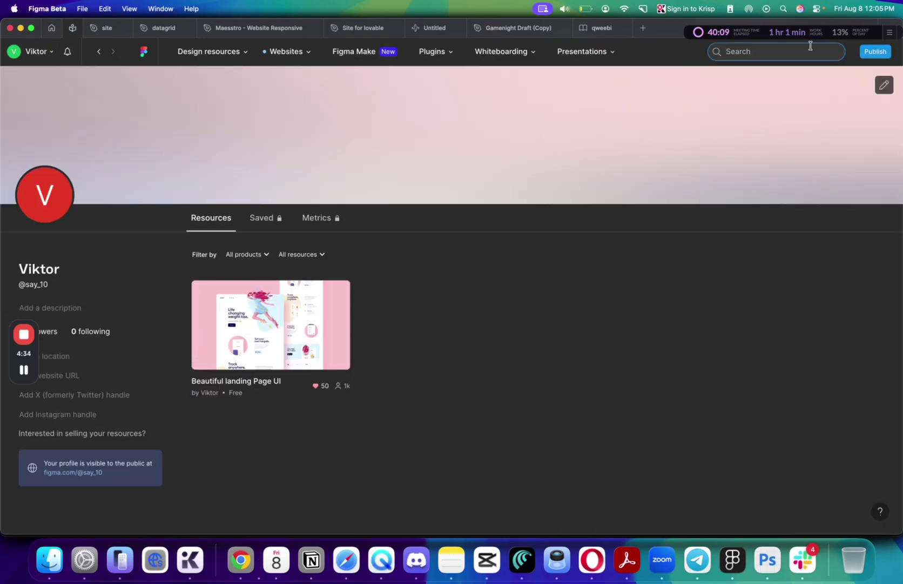
- Search the Figma Community for "landing page"
{"action": "type", "text": "land"}
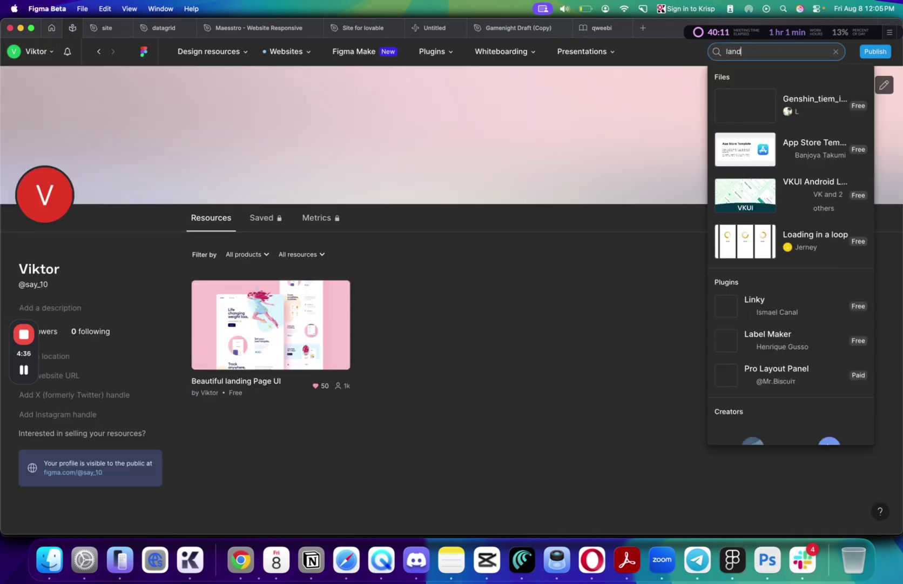
{"action": "key", "text": "BackSpace"}
{"action": "key", "text": "BackSpace"}
{"action": "type", "text": "nding page"}
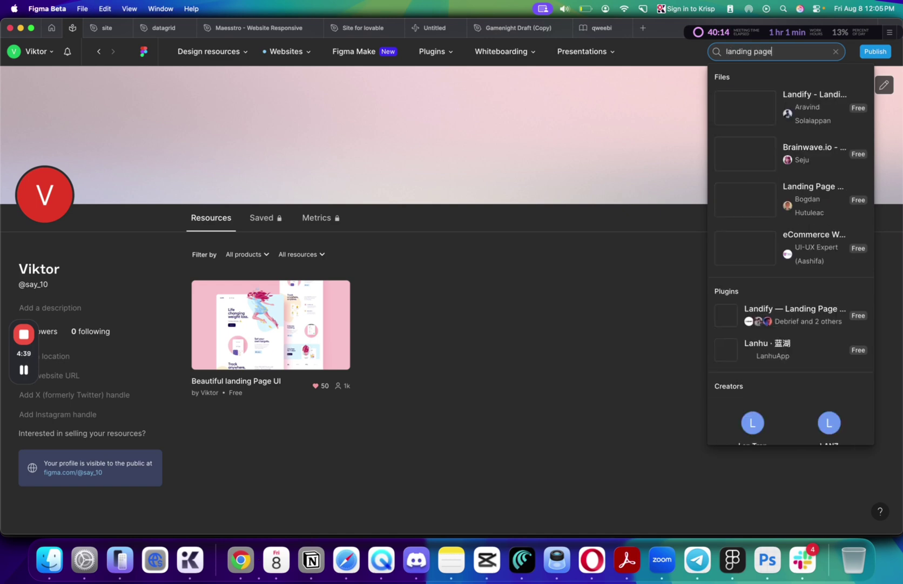
{"action": "key", "text": "Return"}
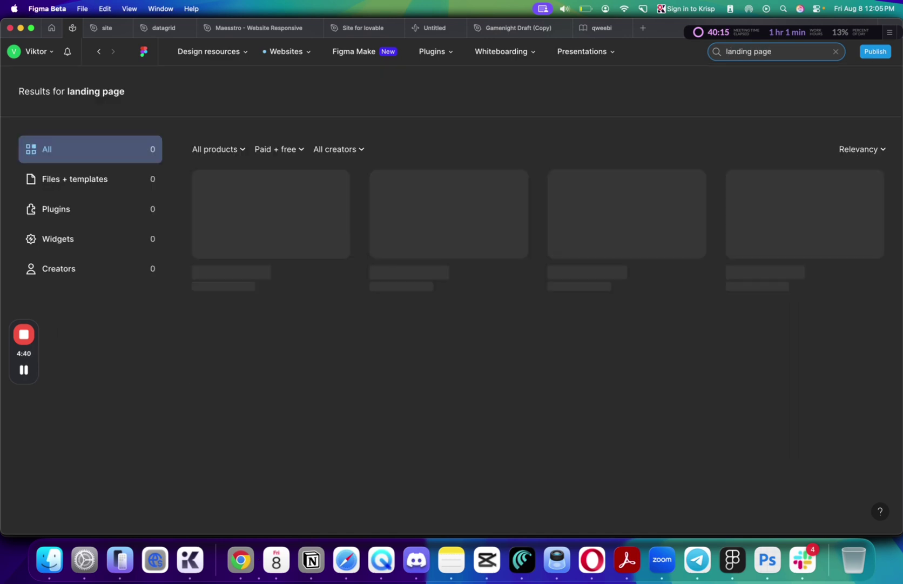
- Browse through the Community landing page results for a suitable website design template
{"action": "scroll", "coordinate": [584, 221], "scroll_direction": "down", "scroll_amount": 3}
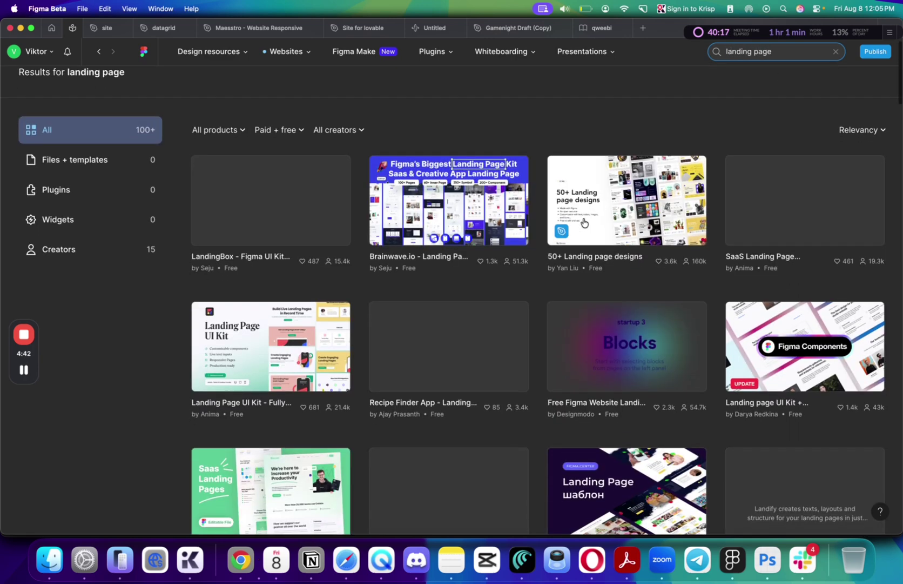
{"action": "scroll", "coordinate": [583, 222], "scroll_direction": "down", "scroll_amount": 5}
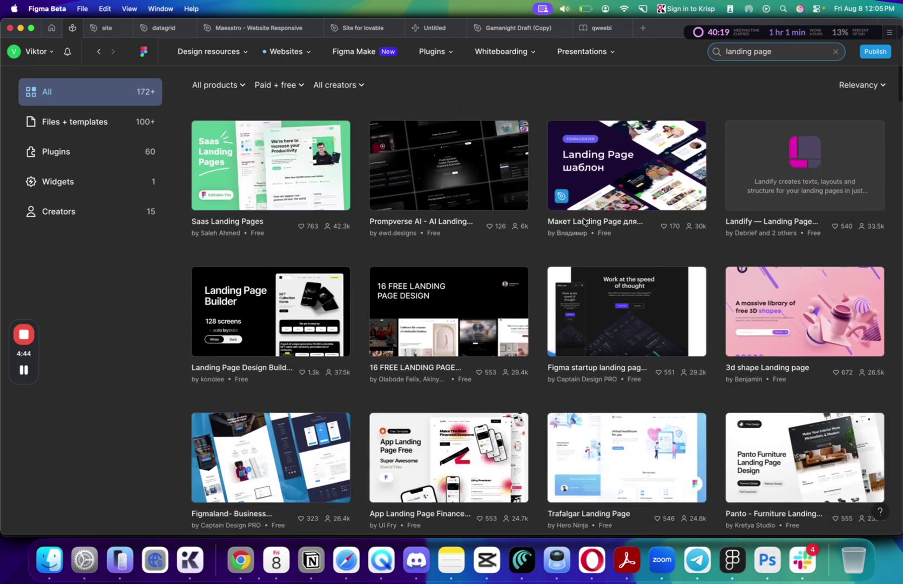
{"action": "scroll", "coordinate": [584, 221], "scroll_direction": "down", "scroll_amount": 5}
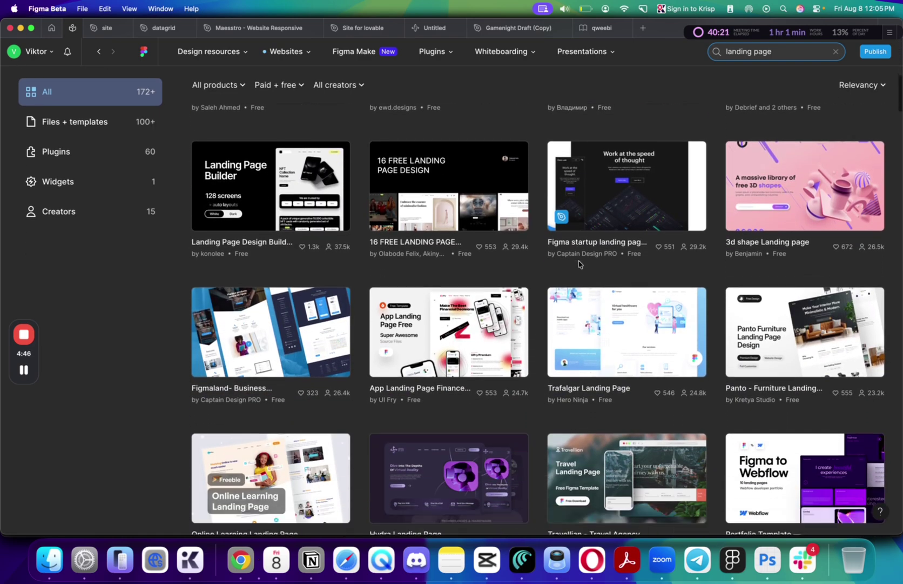
{"action": "scroll", "coordinate": [543, 239], "scroll_direction": "down", "scroll_amount": 7}
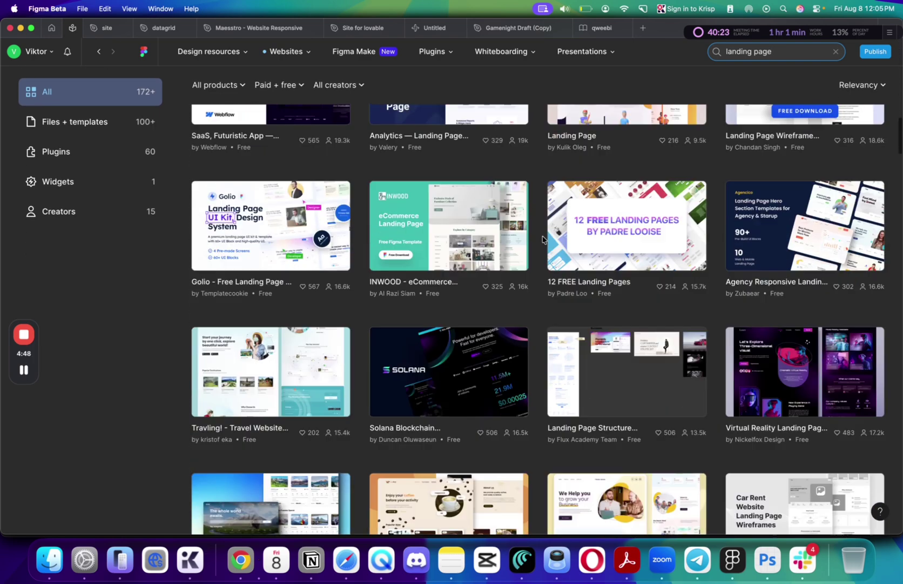
{"action": "scroll", "coordinate": [543, 240], "scroll_direction": "down", "scroll_amount": 2}
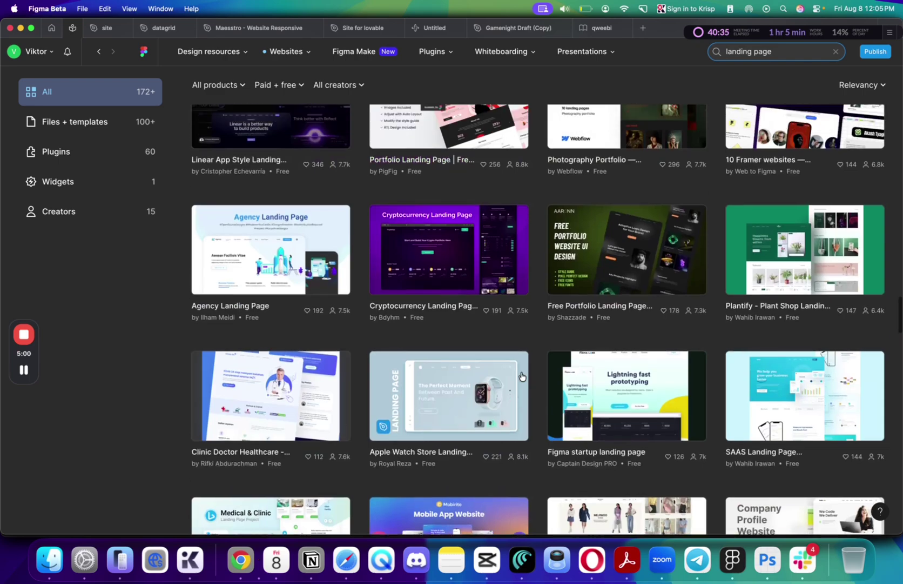
{"action": "scroll", "coordinate": [521, 375], "scroll_direction": "up", "scroll_amount": 10}
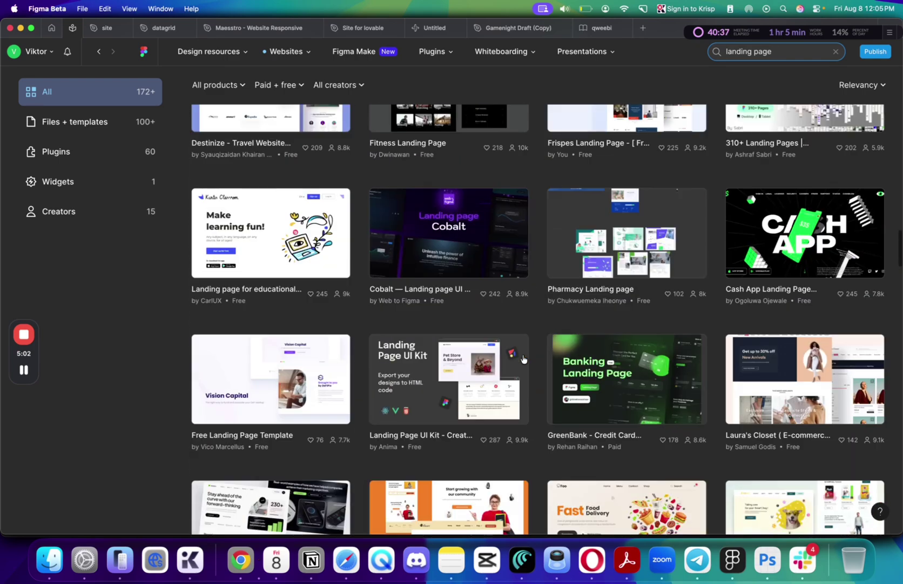
{"action": "scroll", "coordinate": [522, 358], "scroll_direction": "up", "scroll_amount": 10}
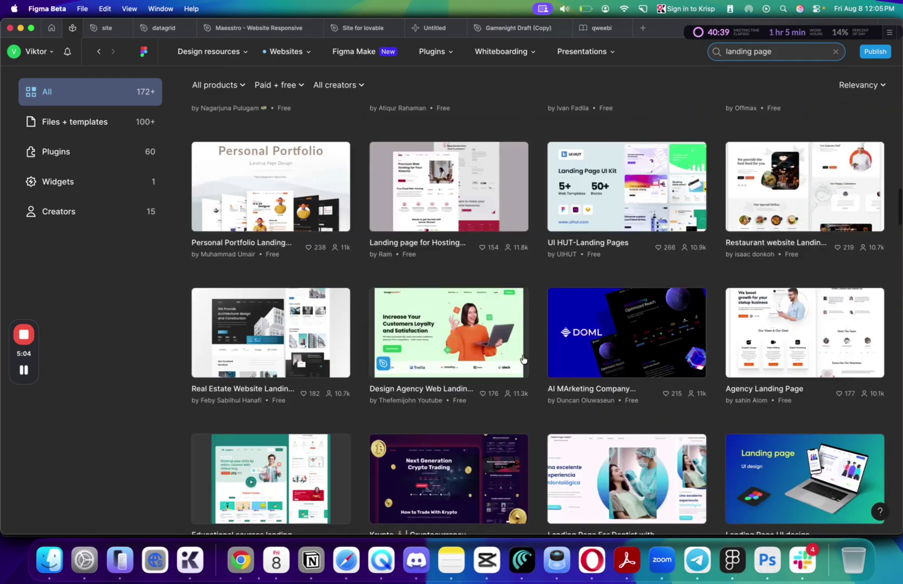
{"action": "scroll", "coordinate": [523, 358], "scroll_direction": "up", "scroll_amount": 10}
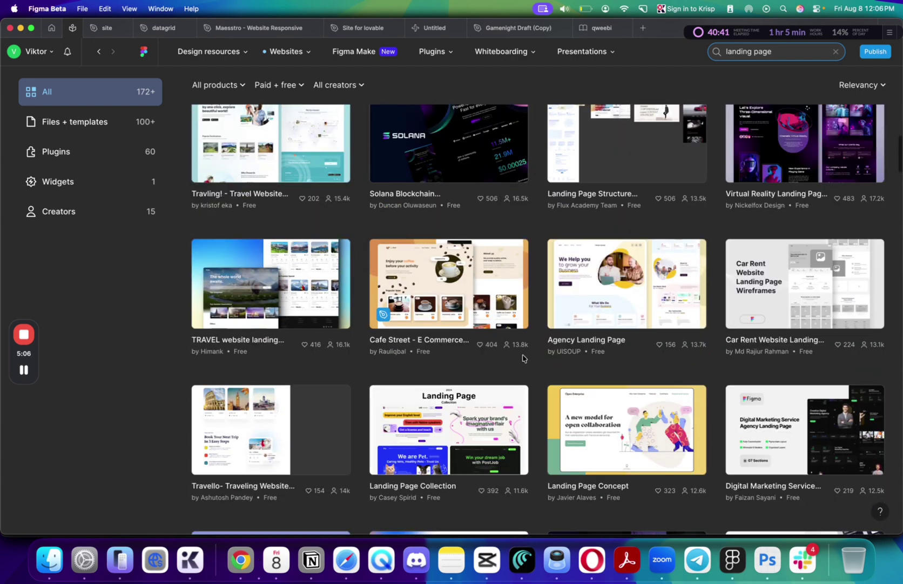
{"action": "scroll", "coordinate": [523, 359], "scroll_direction": "up", "scroll_amount": 10}
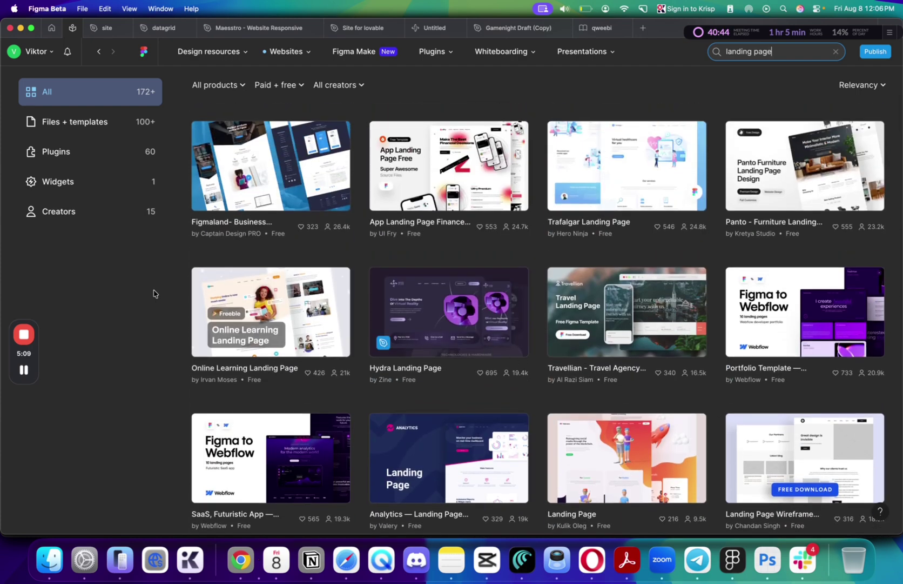
{"action": "mouse_move", "coordinate": [22, 372]}
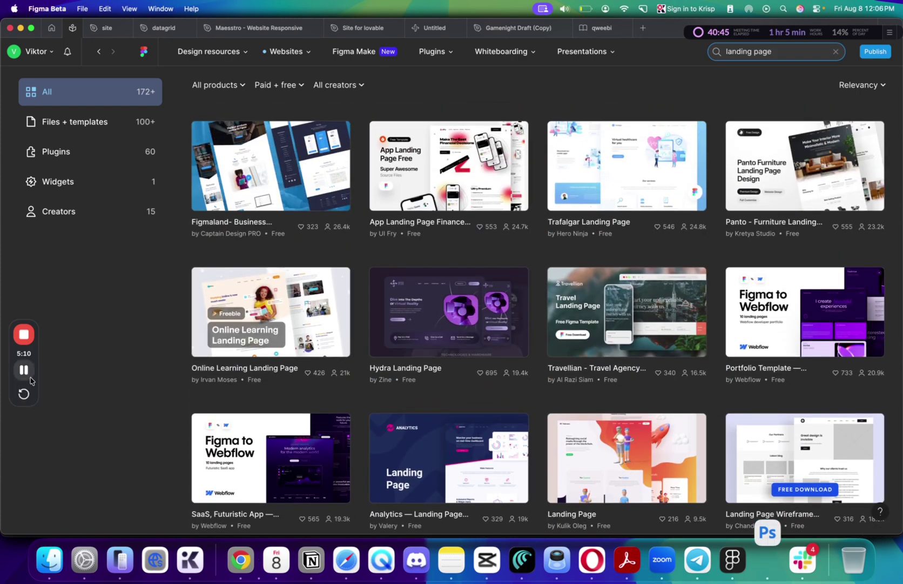
{"action": "left_click", "coordinate": [22, 372]}
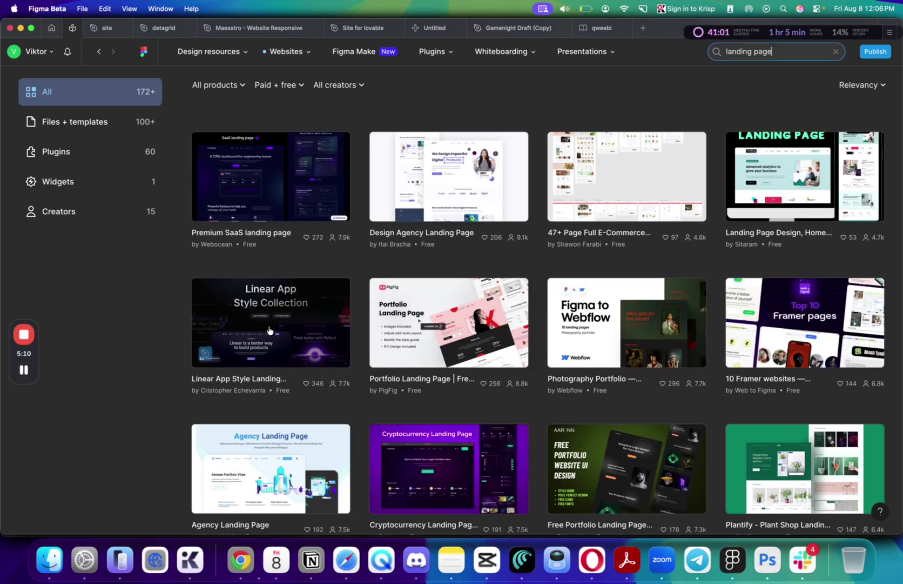
- Open the Linear App Style Landing Page Collection template in Figma as a new draft file under Team
{"action": "left_click", "coordinate": [269, 324]}
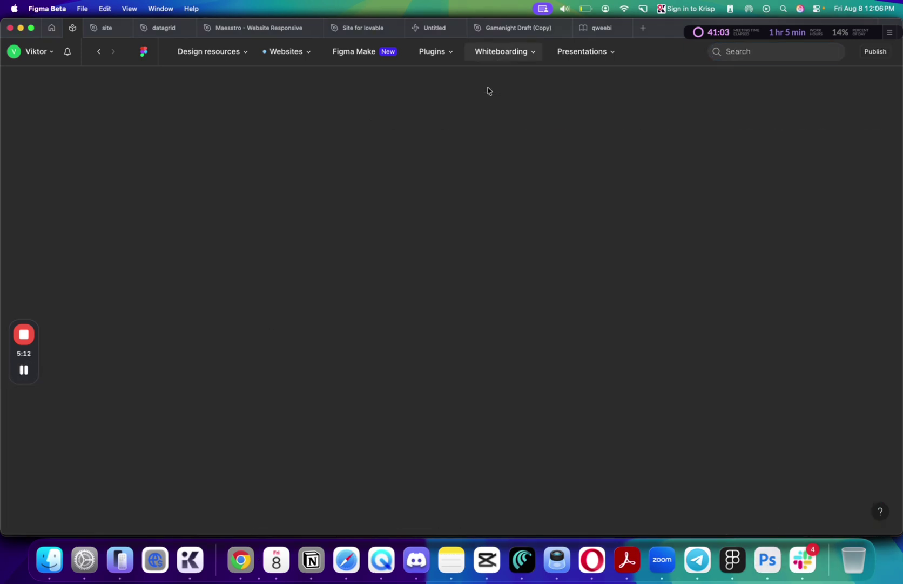
{"action": "mouse_move", "coordinate": [501, 54]}
{"action": "left_click", "coordinate": [149, 356]}
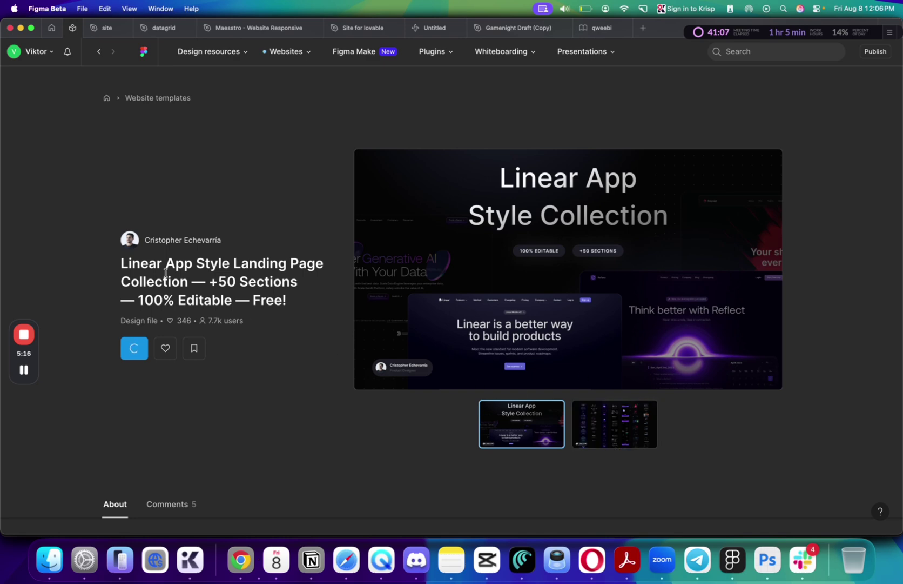
{"action": "left_click", "coordinate": [588, 408]}
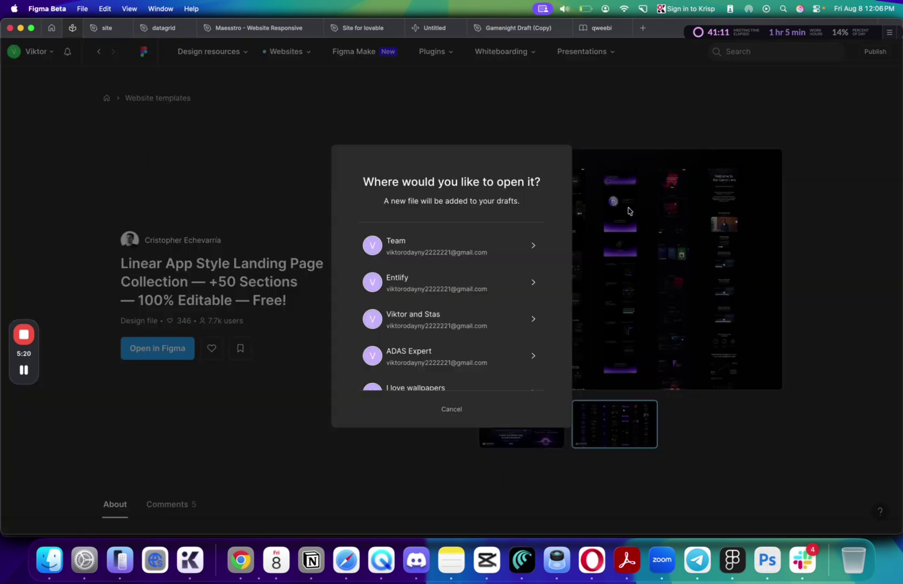
{"action": "left_click", "coordinate": [478, 240]}
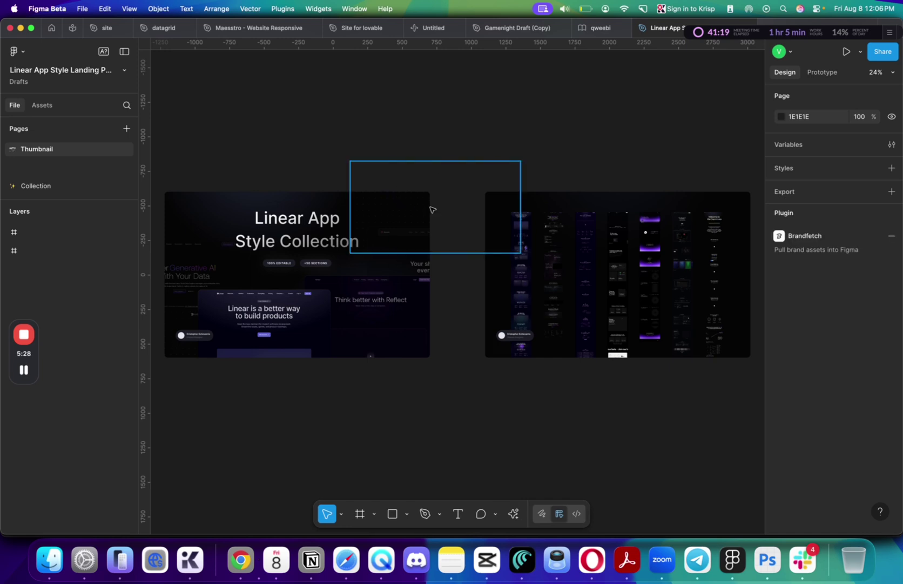
- Go to the template's Collection page and select the hero section nested inside the Scale AI design
{"action": "left_click", "coordinate": [68, 187]}
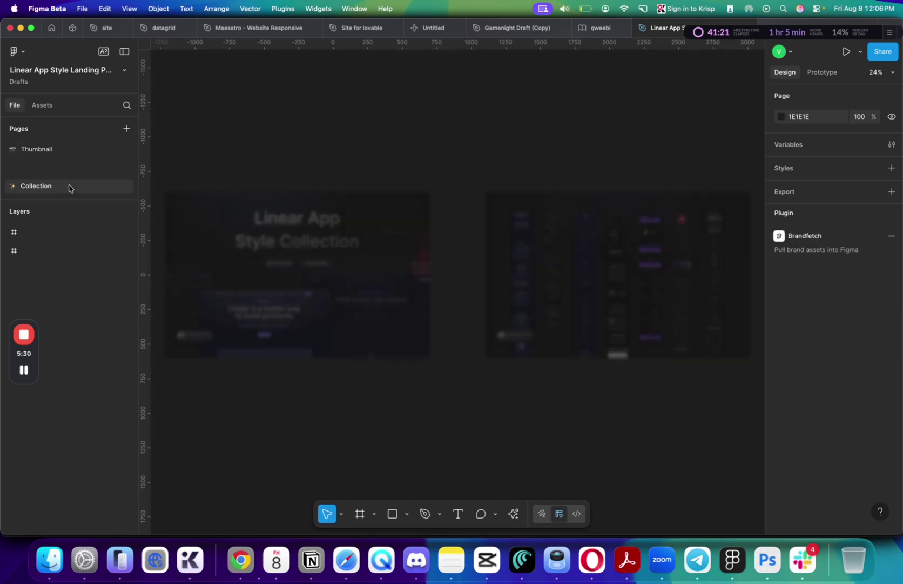
{"action": "scroll", "coordinate": [378, 169], "scroll_direction": "up", "scroll_amount": 2}
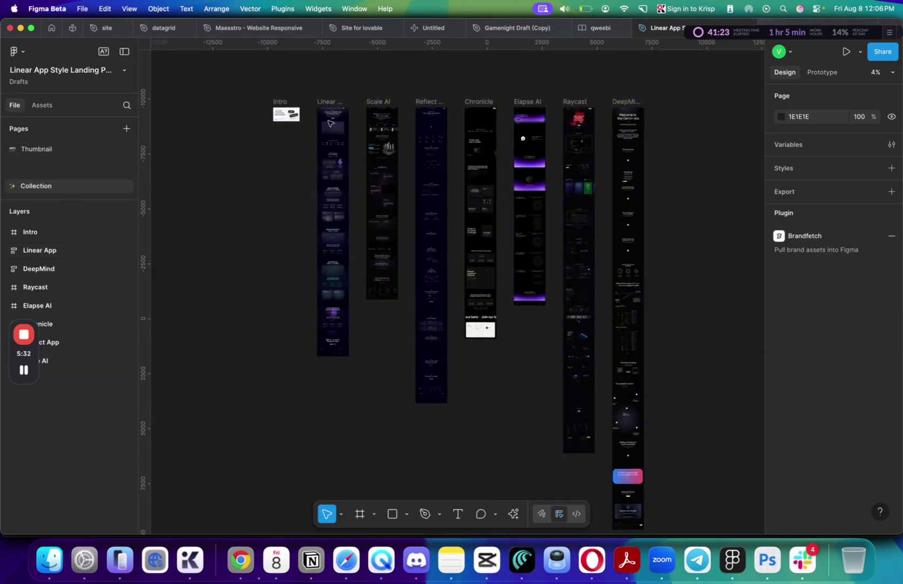
{"action": "scroll", "coordinate": [318, 122], "scroll_direction": "up", "scroll_amount": 4}
{"action": "scroll", "coordinate": [318, 122], "scroll_direction": "up", "scroll_amount": 3}
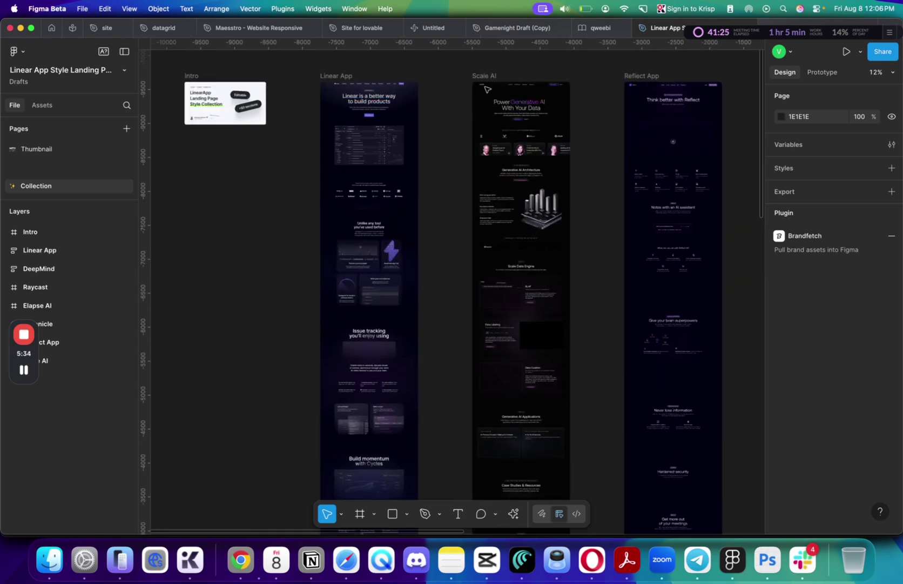
{"action": "left_click", "coordinate": [519, 111]}
{"action": "double_click", "coordinate": [519, 111]}
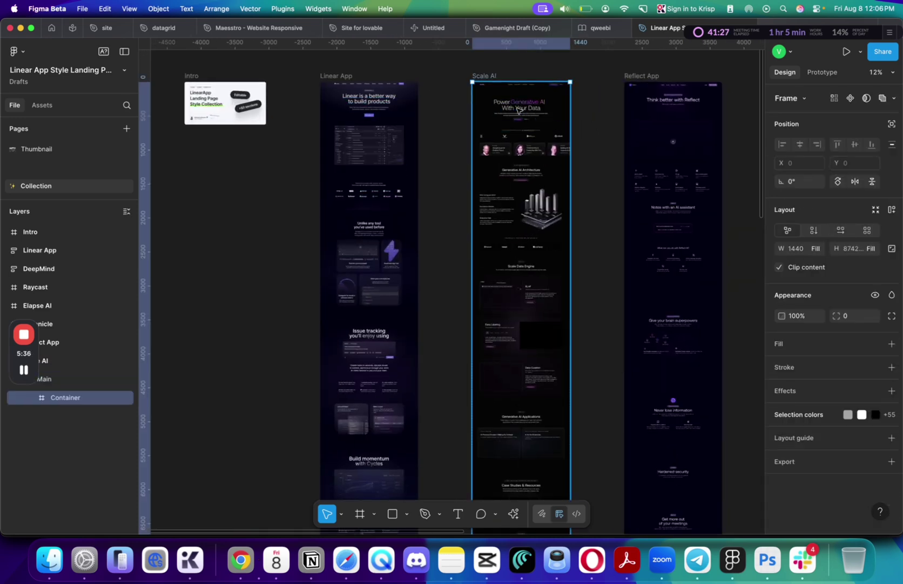
{"action": "double_click", "coordinate": [519, 111]}
- Examine the hero sections of the Chronicle, Elapse AI, Raycast and DeepMind designs
{"action": "scroll", "coordinate": [519, 111], "scroll_direction": "up", "scroll_amount": 3}
{"action": "scroll", "coordinate": [518, 111], "scroll_direction": "right", "scroll_amount": 10}
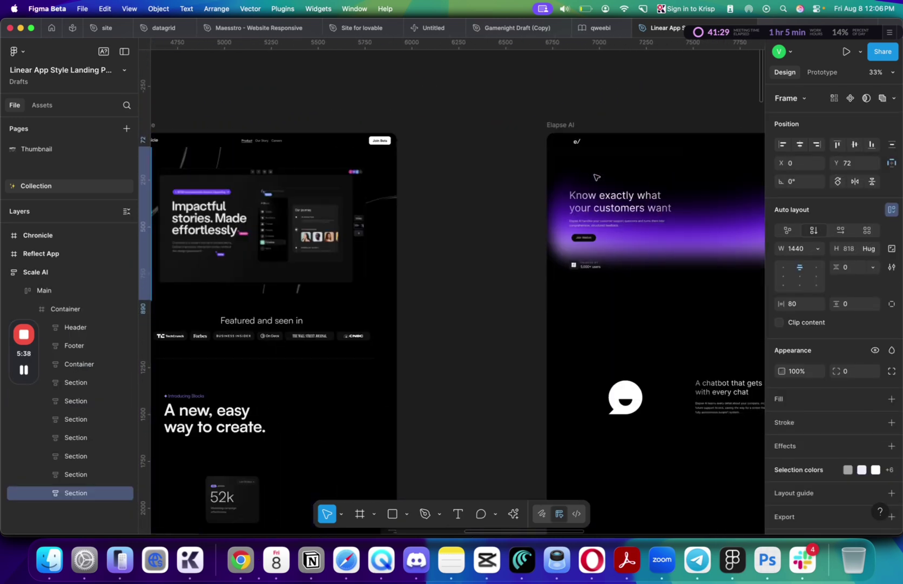
{"action": "scroll", "coordinate": [596, 177], "scroll_direction": "right", "scroll_amount": 10}
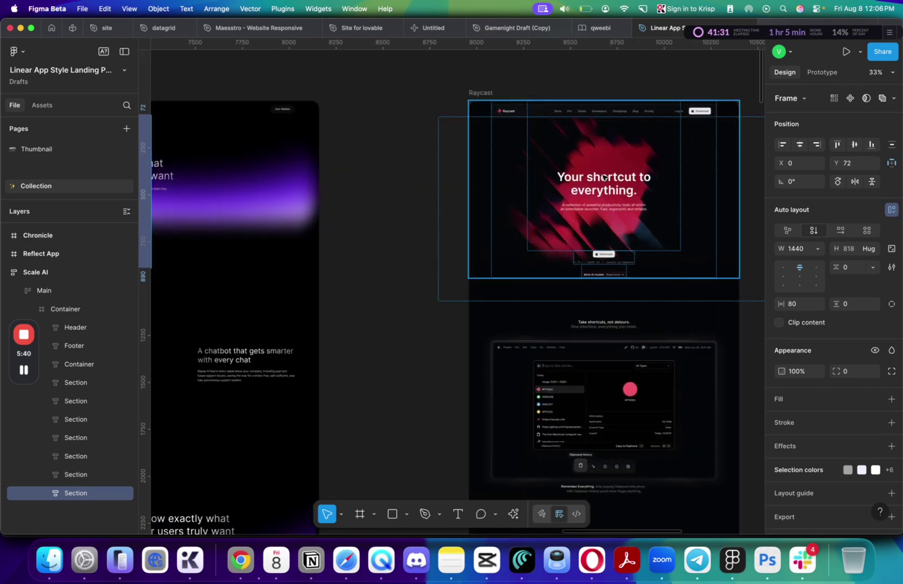
{"action": "scroll", "coordinate": [599, 177], "scroll_direction": "right", "scroll_amount": 8}
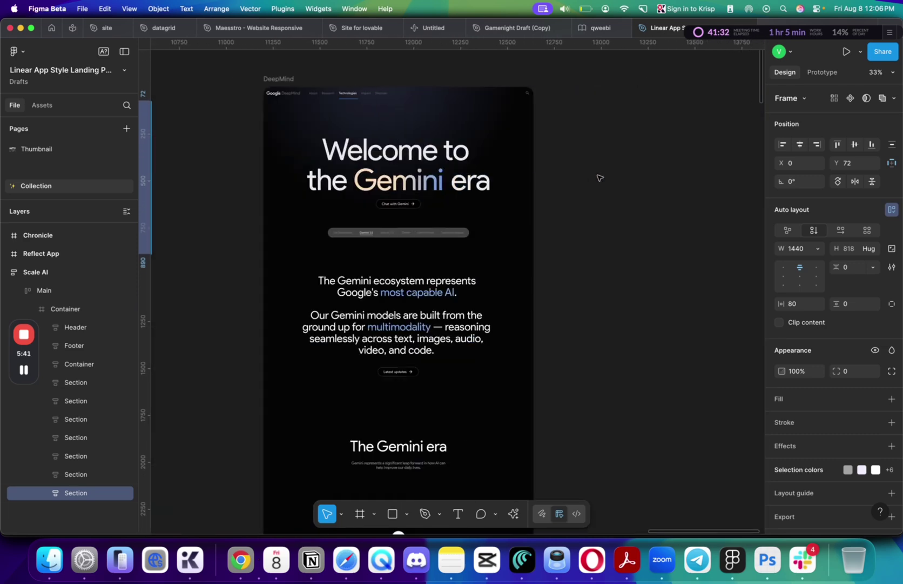
- Examine the hero sections of the DeepMind, Scale AI and Linear App designs
{"action": "left_click", "coordinate": [427, 183], "text": "super"}
{"action": "left_click", "coordinate": [487, 155]}
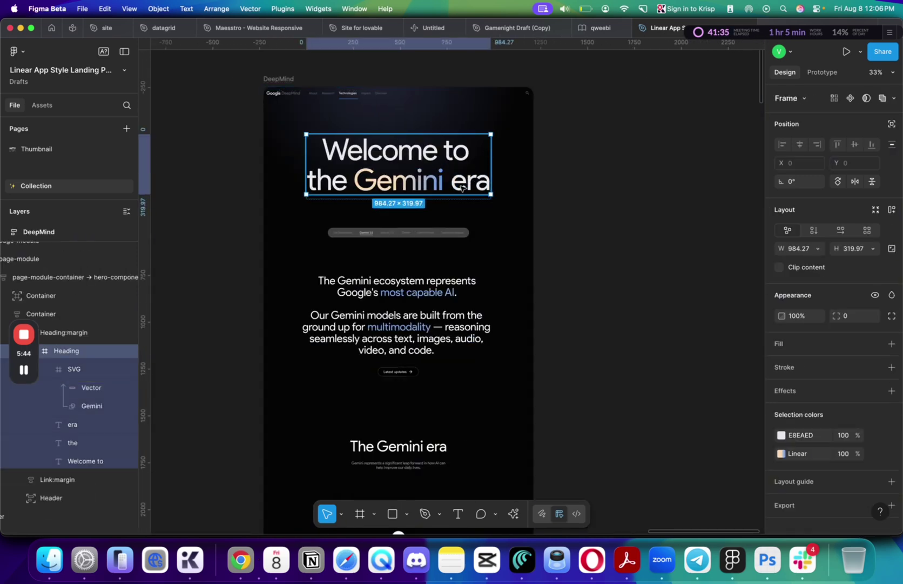
{"action": "scroll", "coordinate": [462, 188], "scroll_direction": "left", "scroll_amount": 20}
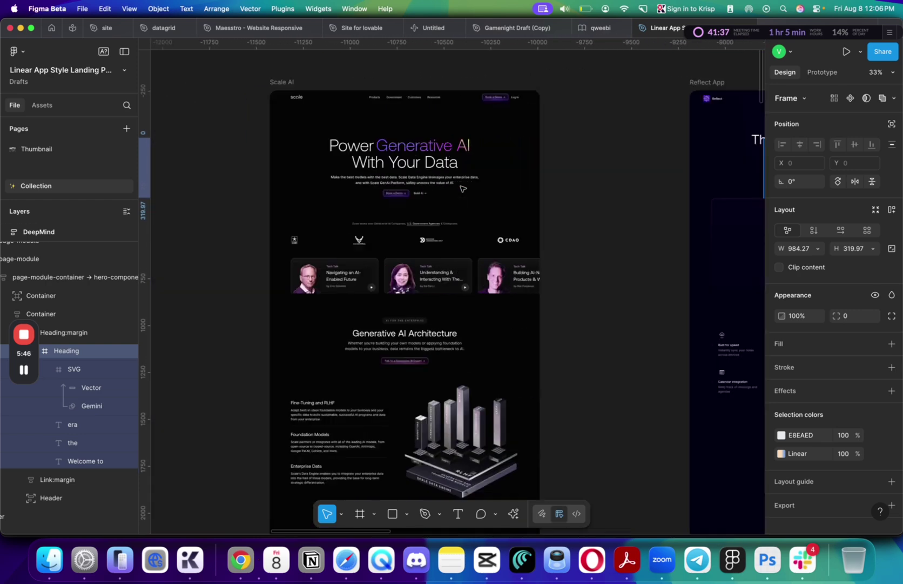
{"action": "scroll", "coordinate": [463, 188], "scroll_direction": "right", "scroll_amount": 10}
{"action": "scroll", "coordinate": [475, 173], "scroll_direction": "up", "scroll_amount": 3}
{"action": "scroll", "coordinate": [493, 142], "scroll_direction": "left", "scroll_amount": 15}
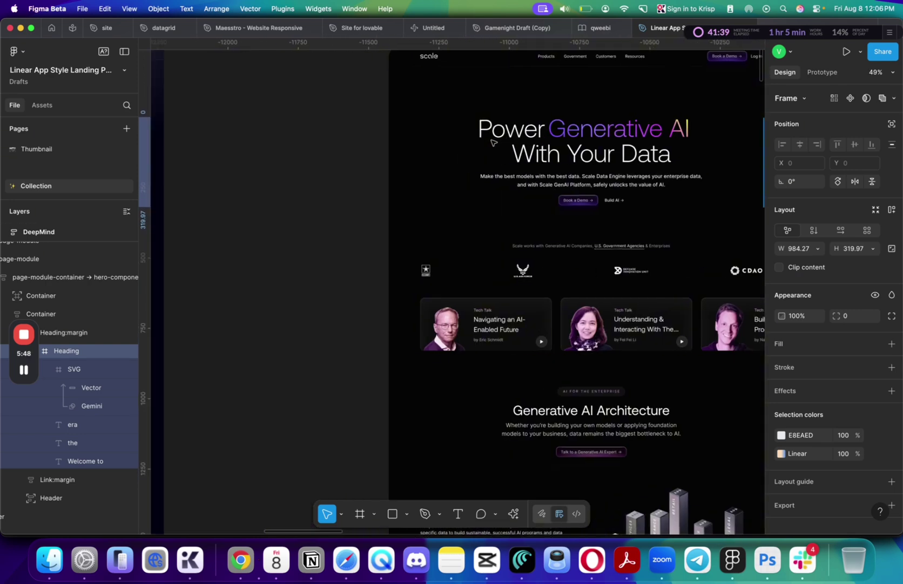
{"action": "scroll", "coordinate": [493, 142], "scroll_direction": "left", "scroll_amount": 15}
{"action": "scroll", "coordinate": [592, 177], "scroll_direction": "up", "scroll_amount": 2}
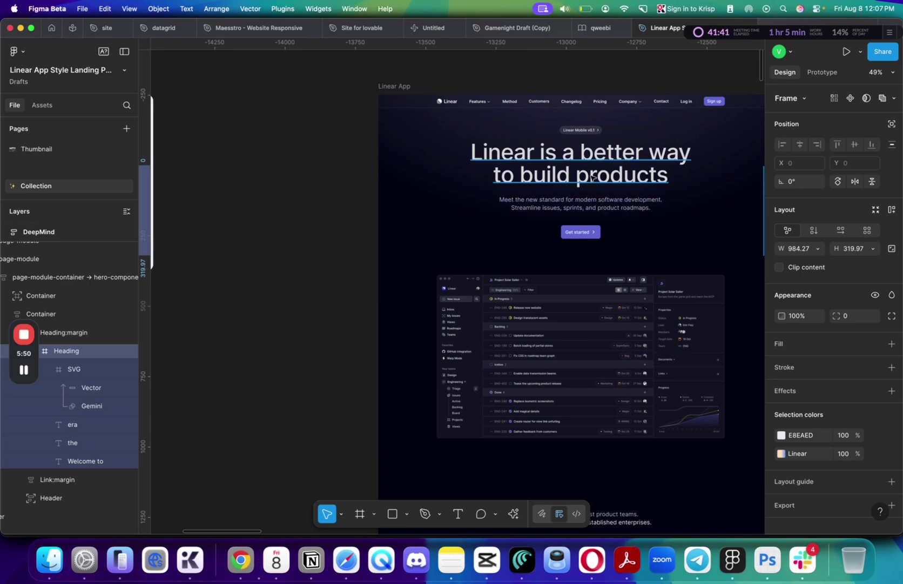
{"action": "scroll", "coordinate": [592, 177], "scroll_direction": "down", "scroll_amount": 5}
{"action": "scroll", "coordinate": [450, 135], "scroll_direction": "left", "scroll_amount": 5}
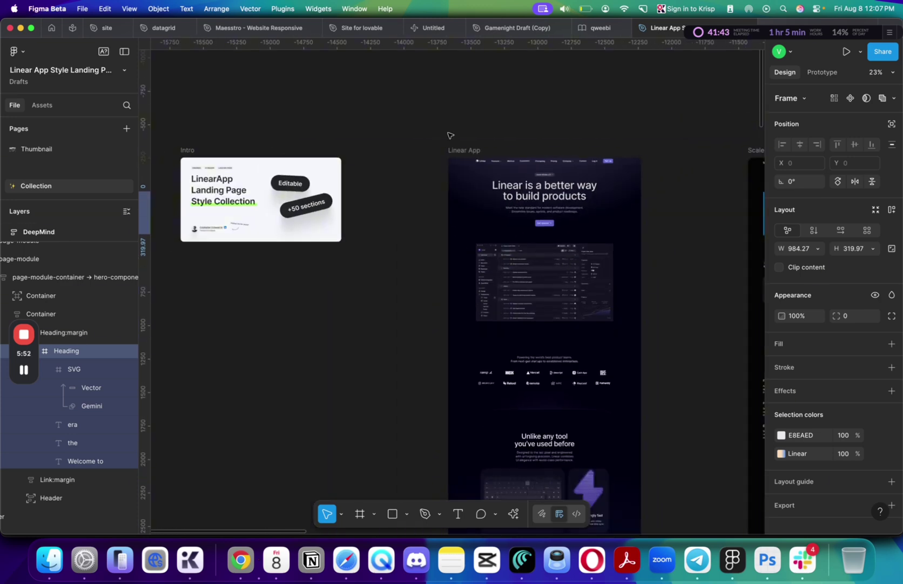
- Duplicate the Linear App design and place the copy beneath the Intro frame
{"action": "scroll", "coordinate": [450, 135], "scroll_direction": "down", "scroll_amount": 3}
{"action": "left_click_drag", "start_coordinate": [501, 211], "coordinate": [339, 341]}
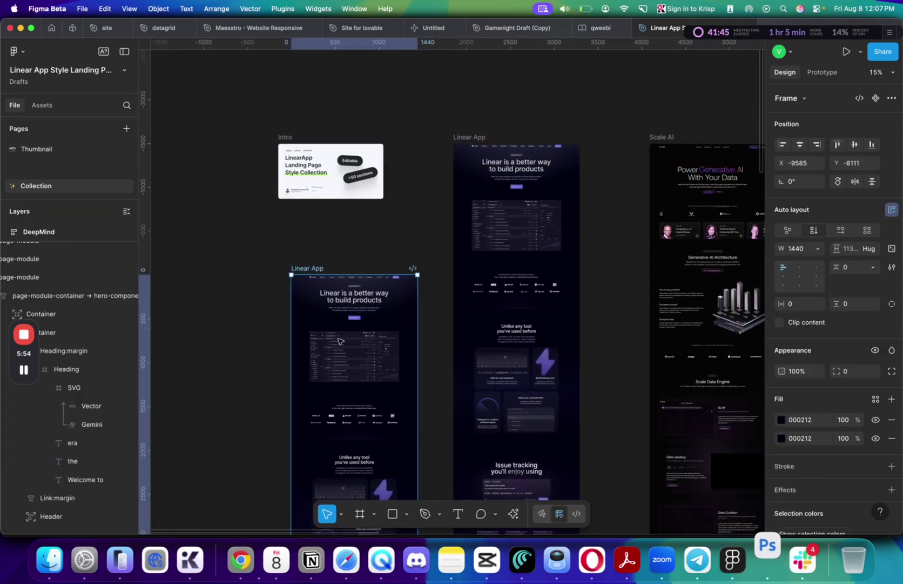
{"action": "scroll", "coordinate": [339, 340], "scroll_direction": "down", "scroll_amount": 3}
{"action": "scroll", "coordinate": [373, 351], "scroll_direction": "down", "scroll_amount": 5}
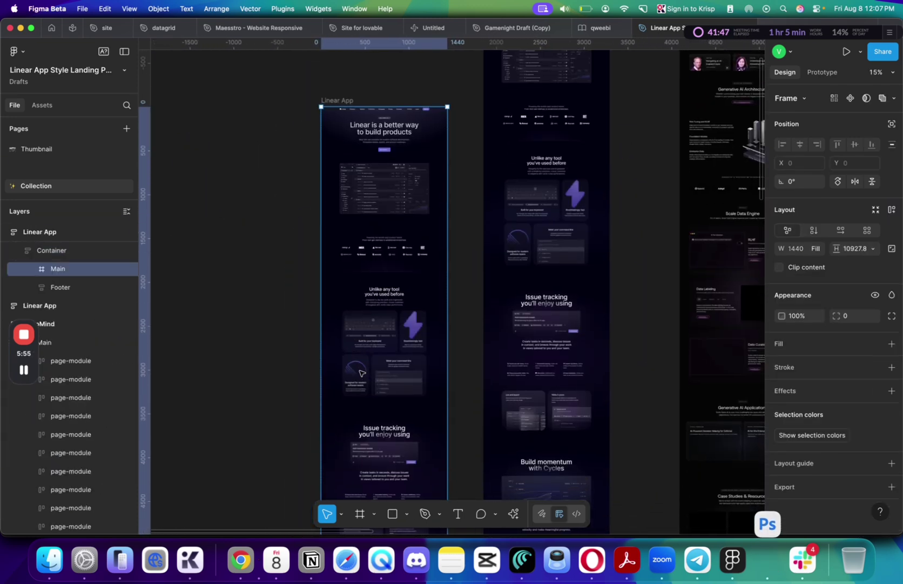
- Delete all sections below the customer logo row from the Linear App copy, from "Unlike any tool you've used before" through the footer
{"action": "left_click", "coordinate": [385, 341], "text": "super"}
{"action": "key", "text": "Escape"}
{"action": "scroll", "coordinate": [400, 350], "scroll_direction": "down", "scroll_amount": 3}
{"action": "left_click", "coordinate": [400, 354]}
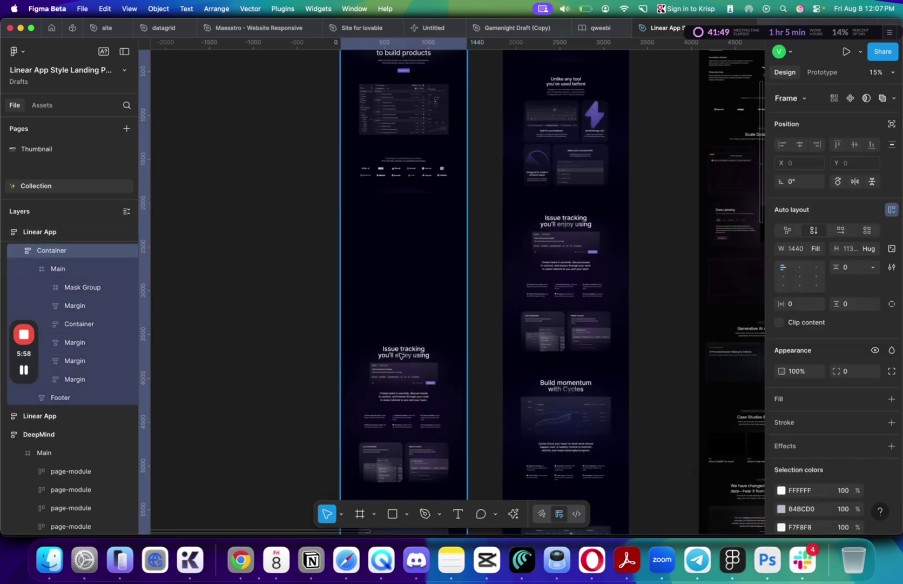
{"action": "left_click", "coordinate": [400, 354]}
{"action": "scroll", "coordinate": [389, 281], "scroll_direction": "down", "scroll_amount": 5}
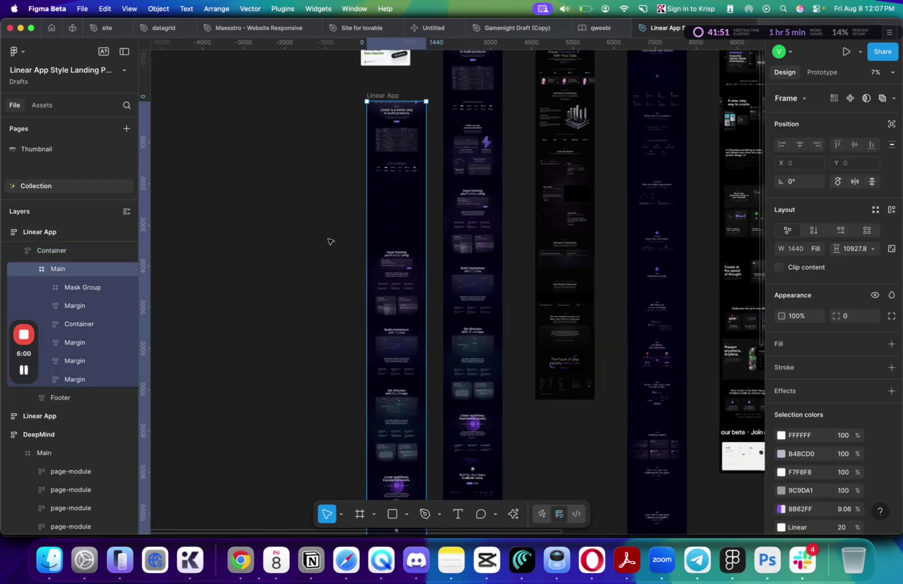
{"action": "left_click_drag", "start_coordinate": [326, 228], "coordinate": [421, 494]}
{"action": "key", "text": "Delete"}
{"action": "scroll", "coordinate": [411, 351], "scroll_direction": "up", "scroll_amount": 5}
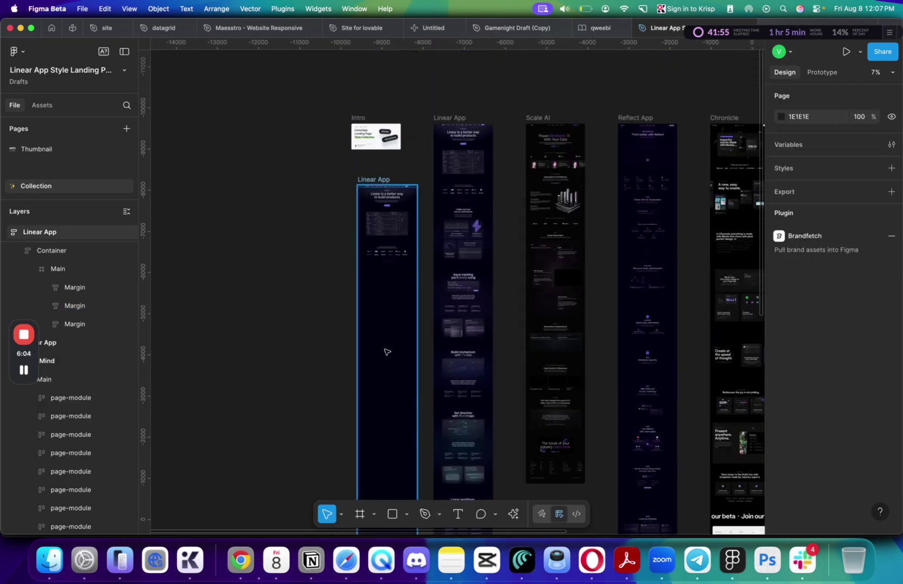
- Shorten the Linear App copy's frame from its lower edge to a height of about 1859
{"action": "left_click", "coordinate": [387, 352]}
{"action": "scroll", "coordinate": [385, 378], "scroll_direction": "down", "scroll_amount": 3}
{"action": "scroll", "coordinate": [384, 432], "scroll_direction": "down", "scroll_amount": 3}
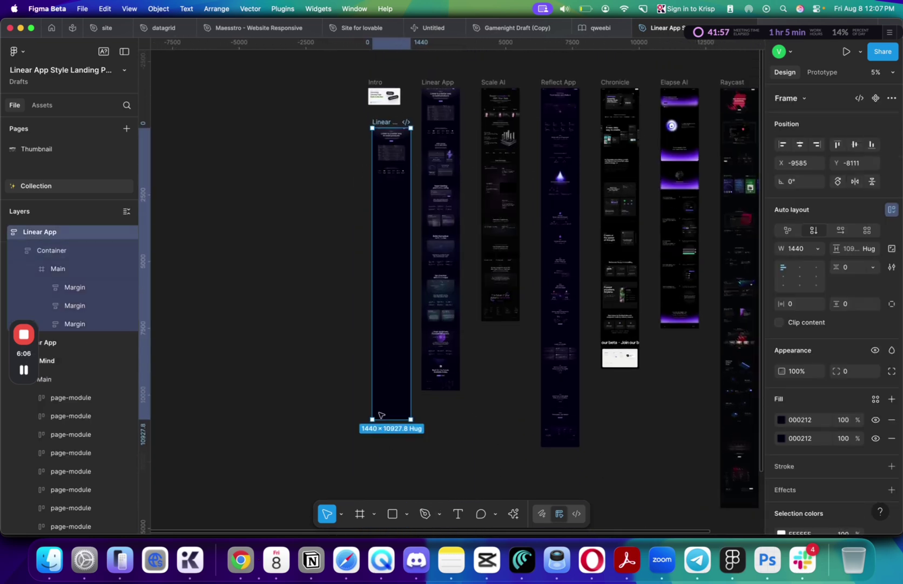
{"action": "left_click_drag", "start_coordinate": [381, 417], "coordinate": [390, 177]}
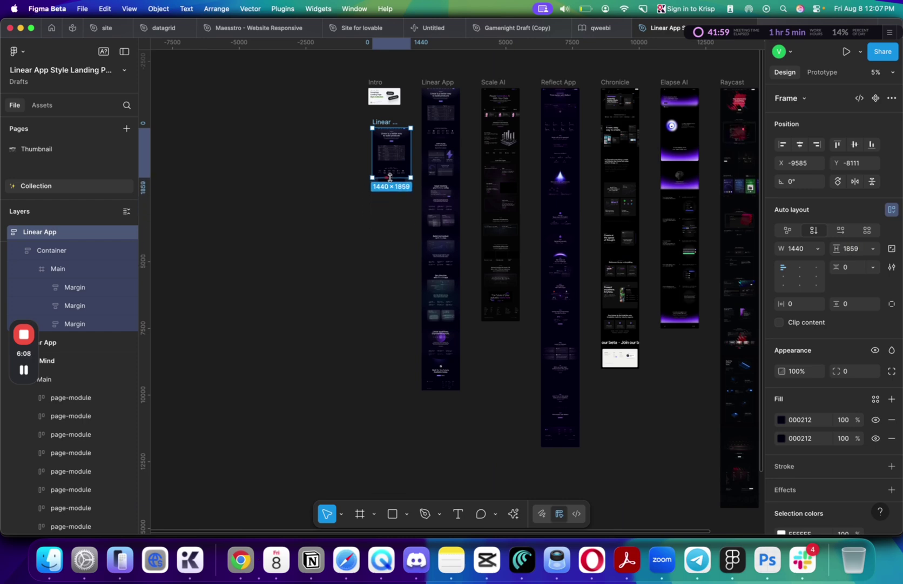
- Delete the customer logo row and the empty Margin section overlapping it from the Linear App copy
{"action": "scroll", "coordinate": [390, 177], "scroll_direction": "up", "scroll_amount": 5}
{"action": "double_click", "coordinate": [398, 162]}
{"action": "double_click", "coordinate": [399, 161]}
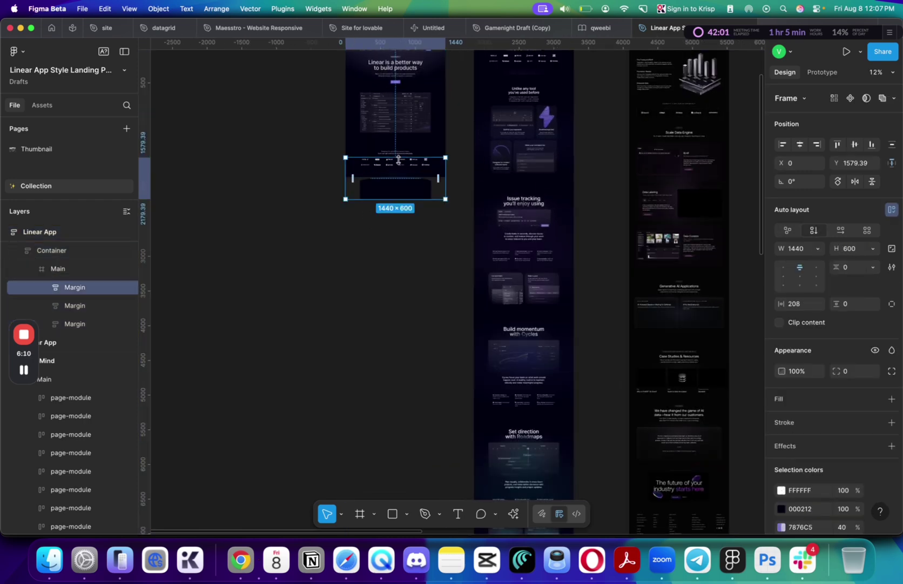
{"action": "key", "text": "Delete"}
{"action": "double_click", "coordinate": [400, 157]}
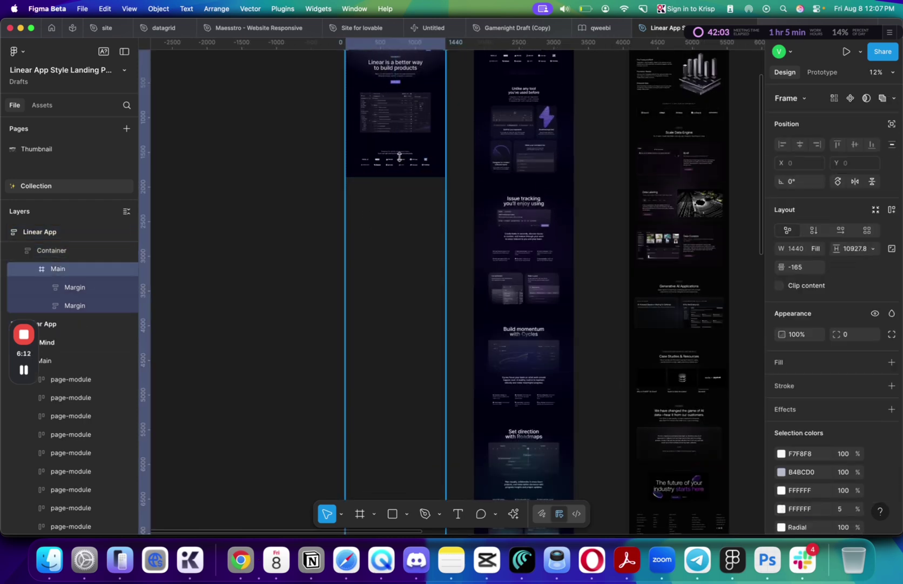
{"action": "left_click_drag", "start_coordinate": [457, 198], "coordinate": [322, 137]}
{"action": "key", "text": "Delete"}
{"action": "scroll", "coordinate": [329, 147], "scroll_direction": "up", "scroll_amount": 5}
{"action": "scroll", "coordinate": [328, 147], "scroll_direction": "right", "scroll_amount": 4}
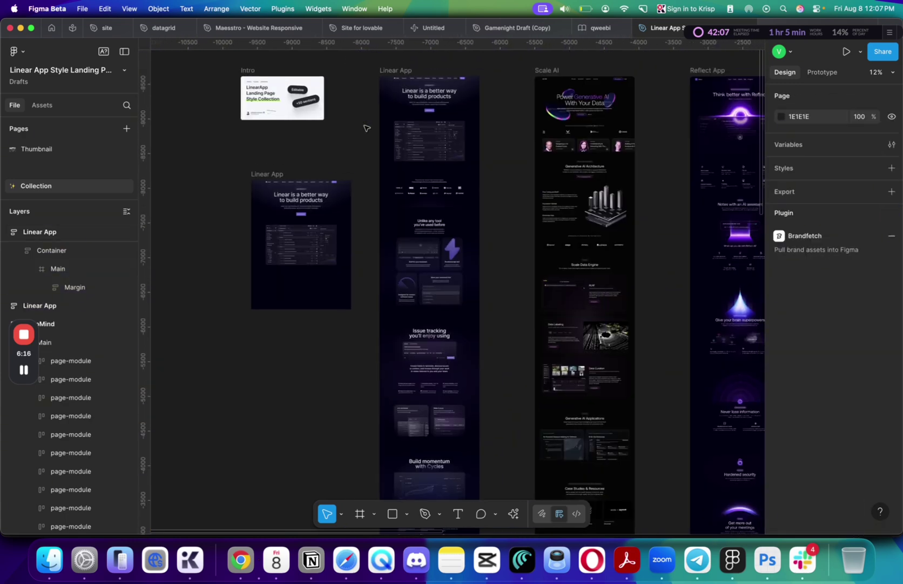
- Reduce the Linear App copy's frame height to about 1421 and clip its content
{"action": "left_click", "coordinate": [255, 183]}
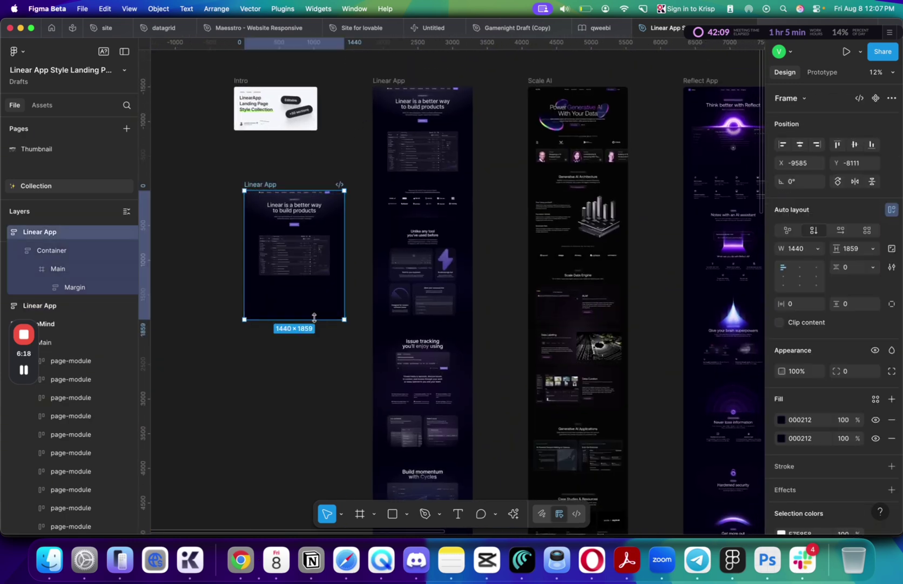
{"action": "left_click_drag", "start_coordinate": [315, 319], "coordinate": [308, 289]}
{"action": "scroll", "coordinate": [308, 289], "scroll_direction": "up", "scroll_amount": 5}
{"action": "scroll", "coordinate": [308, 289], "scroll_direction": "up", "scroll_amount": 5}
{"action": "scroll", "coordinate": [308, 289], "scroll_direction": "left", "scroll_amount": 2}
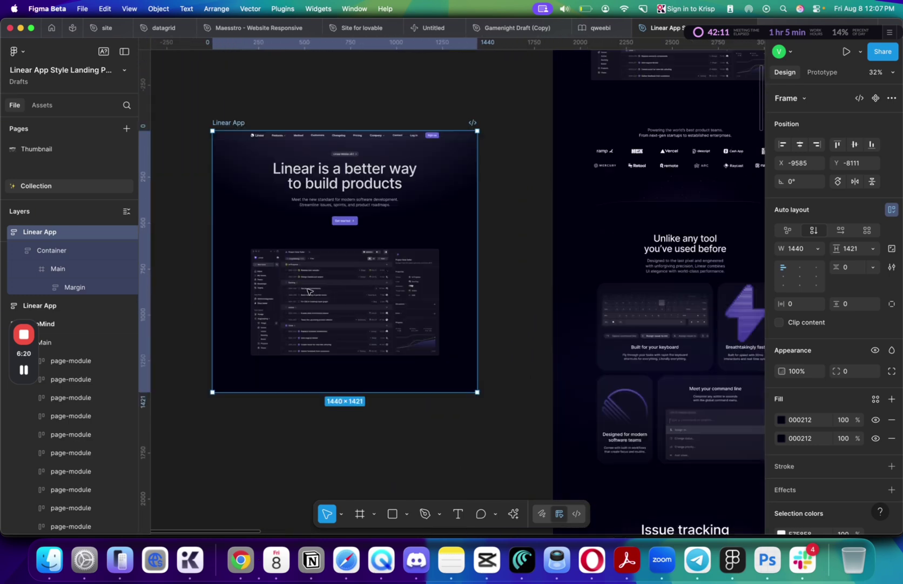
{"action": "scroll", "coordinate": [288, 312], "scroll_direction": "up", "scroll_amount": 5}
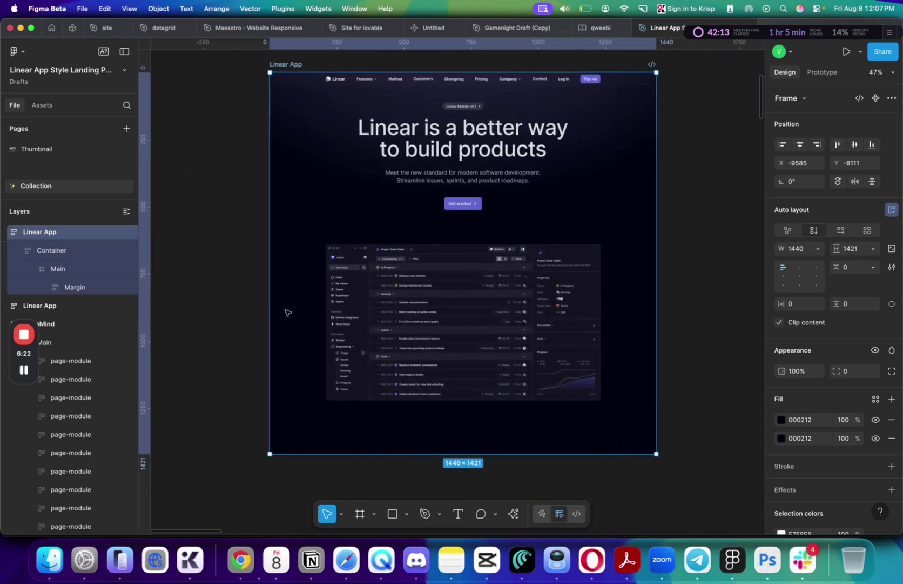
- Select the app dashboard image below the hero text in the Linear App copy
{"action": "left_click", "coordinate": [408, 302]}
{"action": "scroll", "coordinate": [408, 302], "scroll_direction": "up", "scroll_amount": 2}
{"action": "scroll", "coordinate": [408, 302], "scroll_direction": "right", "scroll_amount": 2}
{"action": "key", "text": "o"}
{"action": "left_click", "coordinate": [532, 300]}
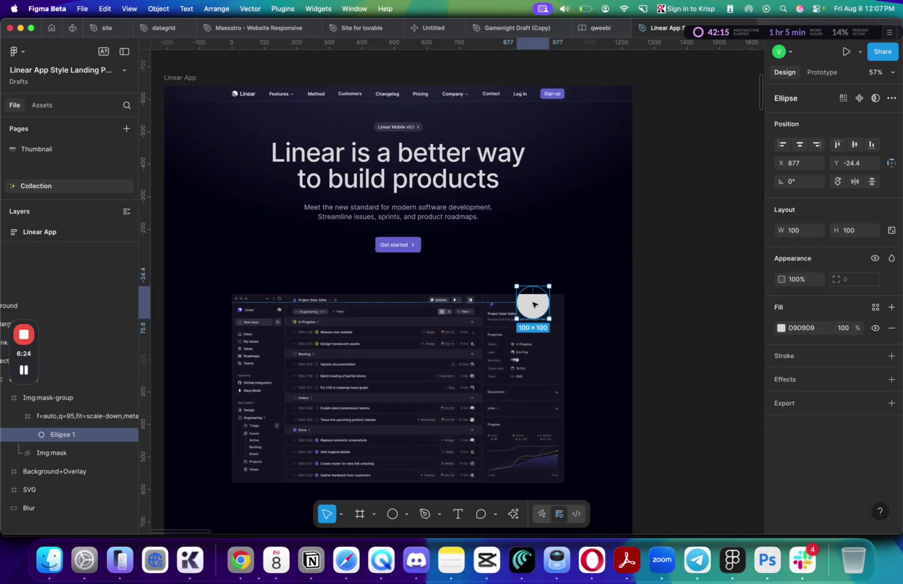
{"action": "key", "text": "super+z"}
- Replace the dashboard's image fill with the dark colour 141623 sampled from it, and remove the dashboard's white stroke
{"action": "key", "text": "i"}
{"action": "left_click", "coordinate": [534, 298]}
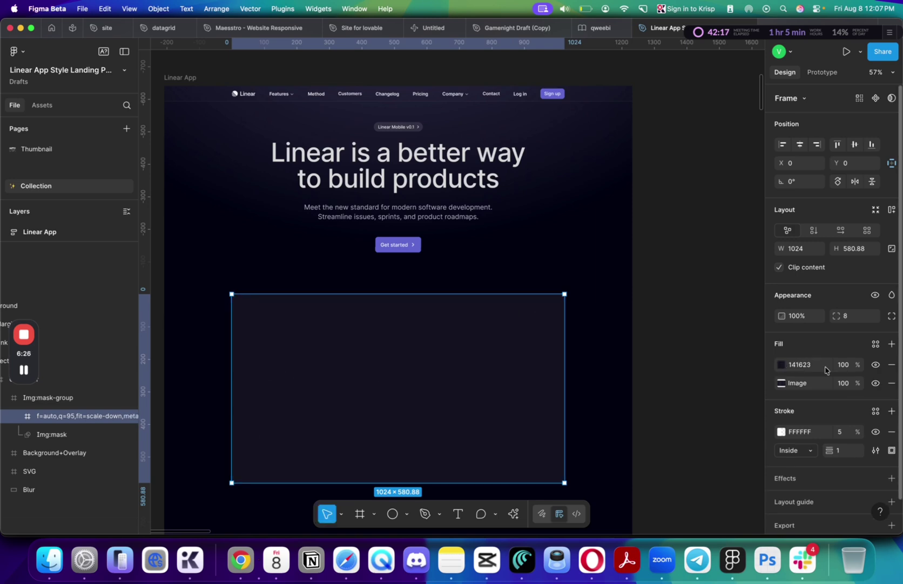
{"action": "left_click", "coordinate": [891, 382]}
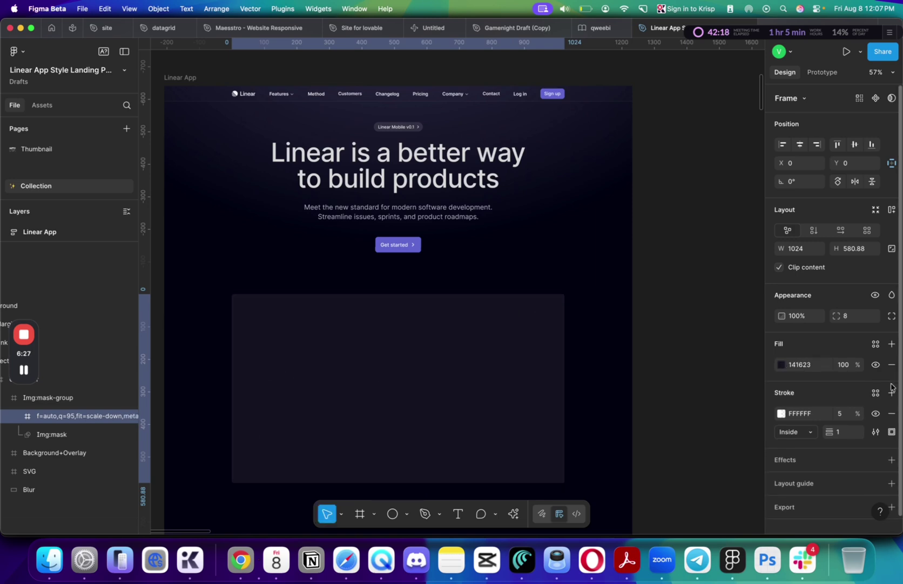
{"action": "left_click", "coordinate": [891, 413]}
{"action": "left_click", "coordinate": [686, 286]}
{"action": "scroll", "coordinate": [603, 257], "scroll_direction": "up", "scroll_amount": 1}
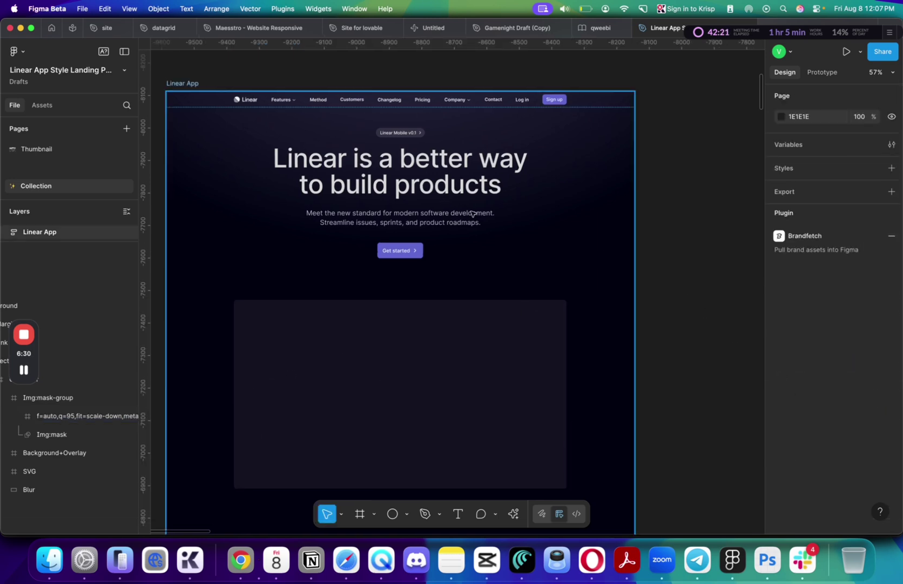
- Delete the round symbol from the Linear logotype vector in the navigation bar and move the remaining wordmark into its place
{"action": "scroll", "coordinate": [232, 100], "scroll_direction": "up", "scroll_amount": 5}
{"action": "left_click", "coordinate": [253, 111], "text": "super"}
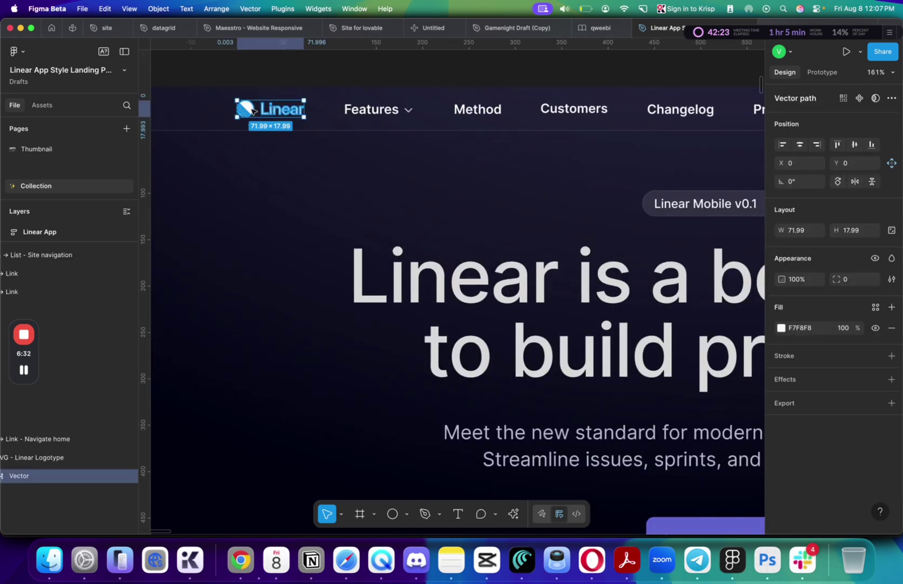
{"action": "key", "text": "Return"}
{"action": "key", "text": "Escape"}
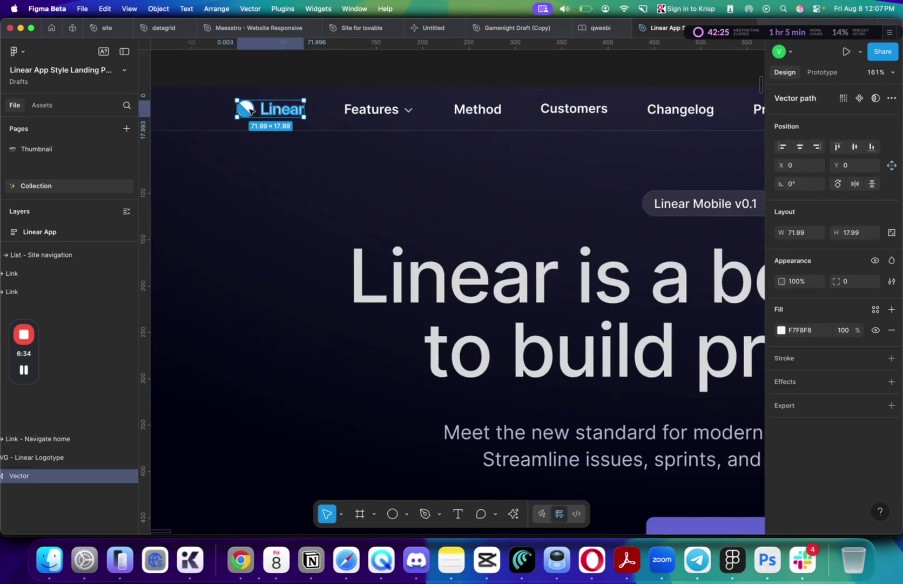
{"action": "key", "text": "Return"}
{"action": "left_click_drag", "start_coordinate": [260, 81], "coordinate": [216, 137]}
{"action": "key", "text": "Delete"}
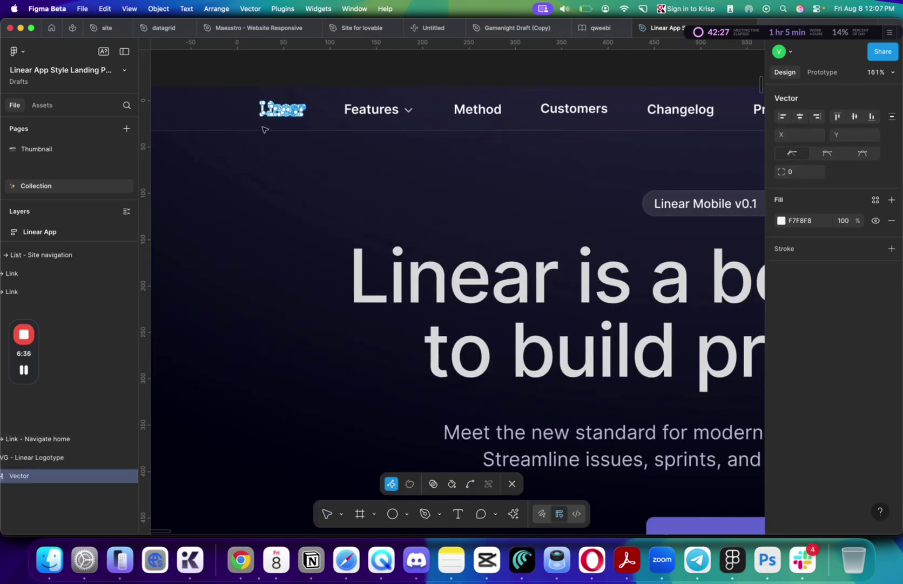
{"action": "key", "text": "Escape"}
{"action": "left_click_drag", "start_coordinate": [278, 112], "coordinate": [259, 115]}
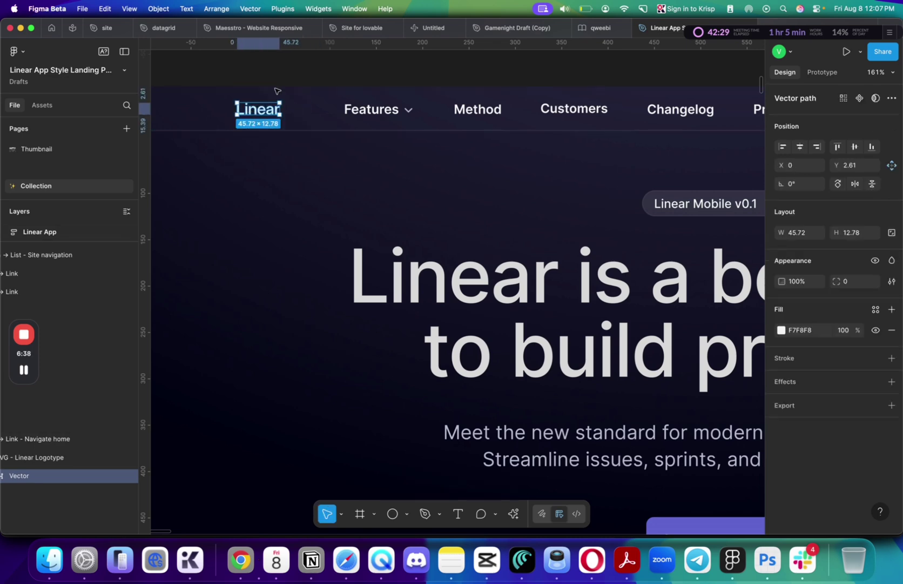
{"action": "left_click", "coordinate": [302, 68]}
- Run the Figma to Code plugin on the trimmed Linear App frame and choose HTML output
{"action": "scroll", "coordinate": [303, 68], "scroll_direction": "down", "scroll_amount": 1}
{"action": "scroll", "coordinate": [302, 68], "scroll_direction": "down", "scroll_amount": 5}
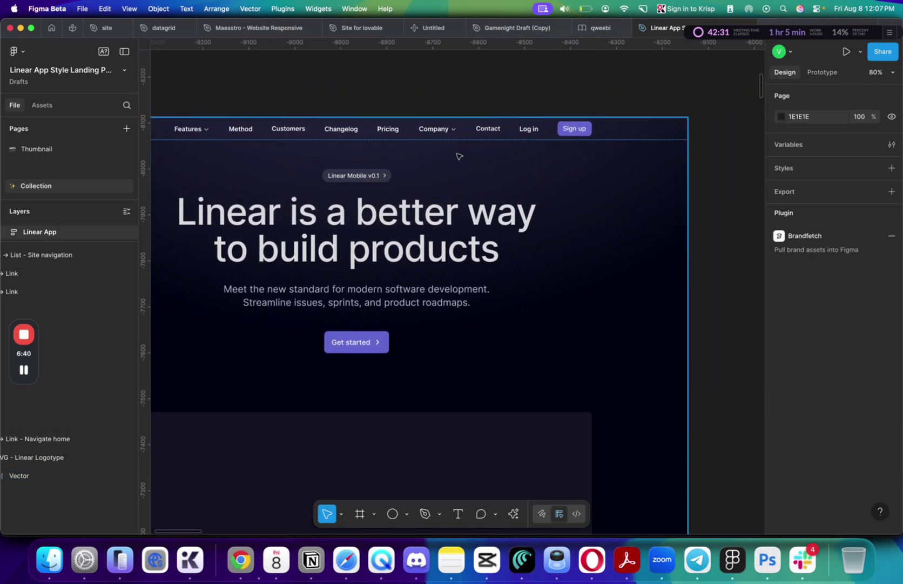
{"action": "scroll", "coordinate": [460, 154], "scroll_direction": "left", "scroll_amount": 2}
{"action": "scroll", "coordinate": [448, 156], "scroll_direction": "left", "scroll_amount": 3}
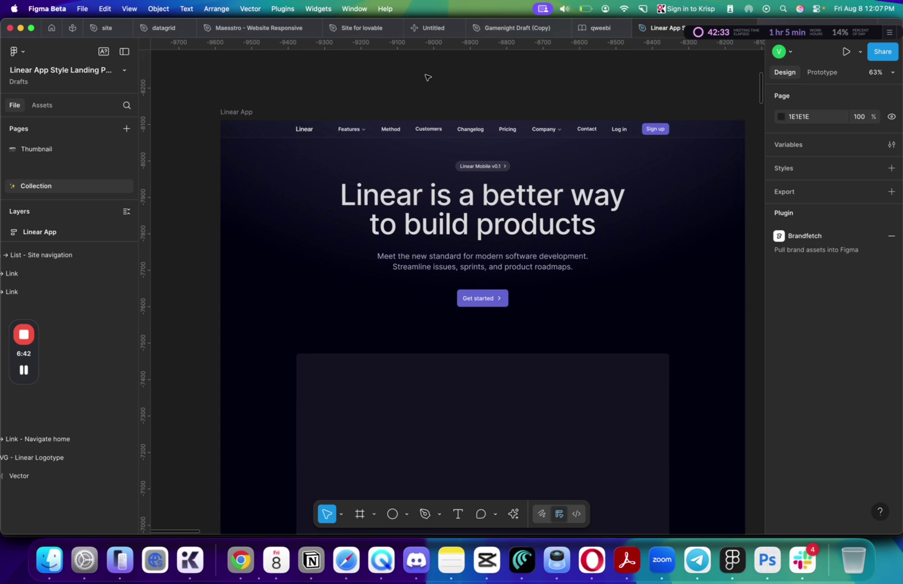
{"action": "scroll", "coordinate": [428, 78], "scroll_direction": "down", "scroll_amount": 1}
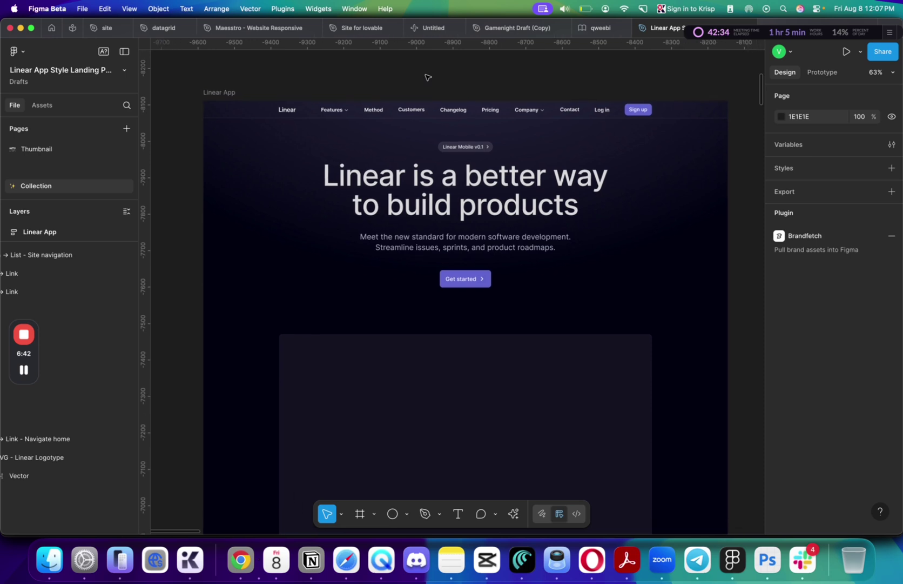
{"action": "left_click", "coordinate": [212, 94]}
{"action": "left_click", "coordinate": [280, 10]}
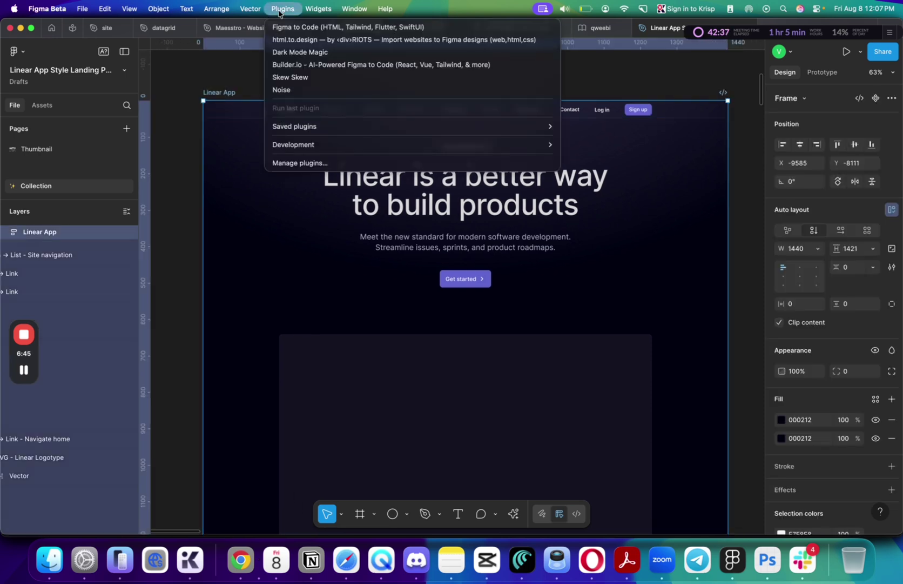
{"action": "left_click", "coordinate": [318, 28]}
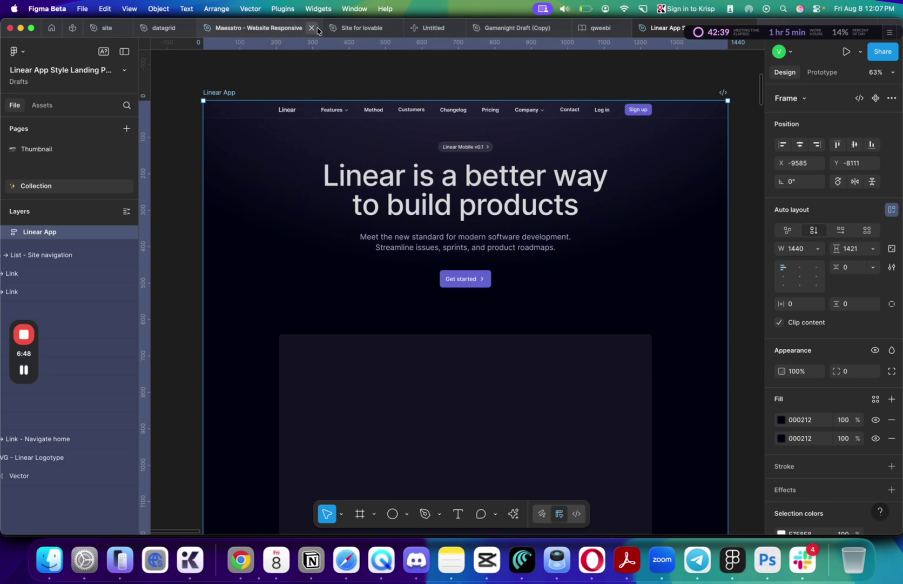
{"action": "left_click", "coordinate": [224, 140]}
{"action": "left_click", "coordinate": [175, 142]}
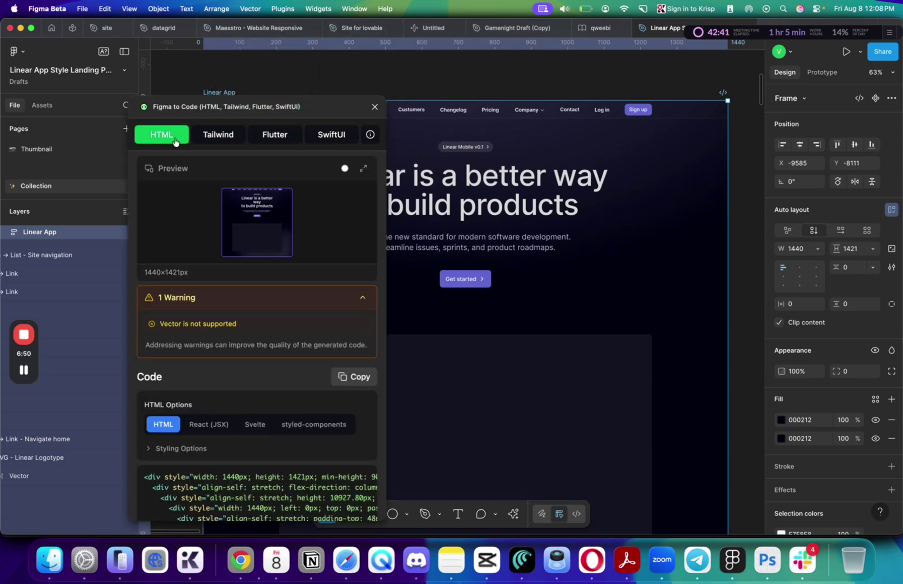
- Remove the radial gradient fill from the hero's Background frame in the Linear App copy
{"action": "scroll", "coordinate": [673, 173], "scroll_direction": "down", "scroll_amount": 10}
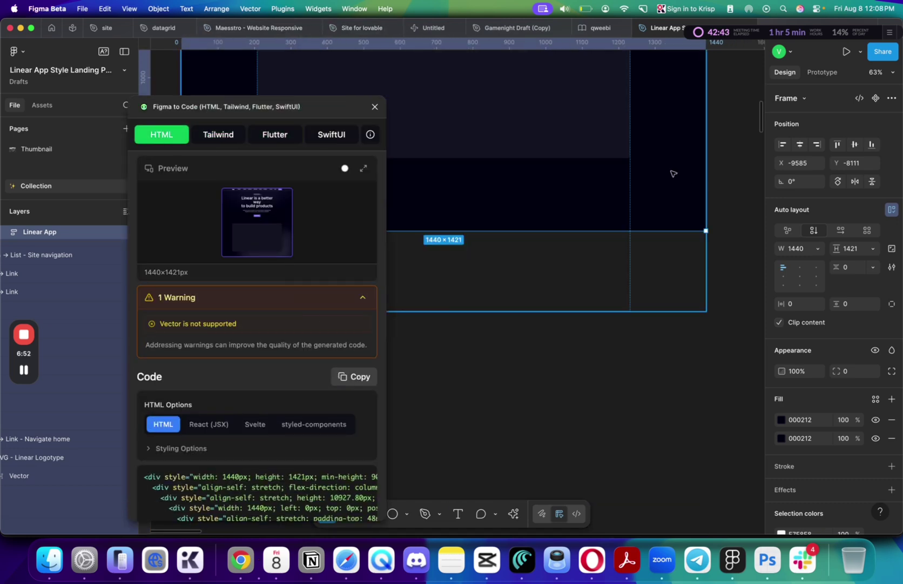
{"action": "scroll", "coordinate": [651, 171], "scroll_direction": "down", "scroll_amount": 5}
{"action": "left_click_drag", "start_coordinate": [726, 141], "coordinate": [538, 172]}
{"action": "scroll", "coordinate": [636, 363], "scroll_direction": "up", "scroll_amount": 3}
{"action": "left_click_drag", "start_coordinate": [636, 357], "coordinate": [385, 110]}
{"action": "left_click", "coordinate": [644, 170]}
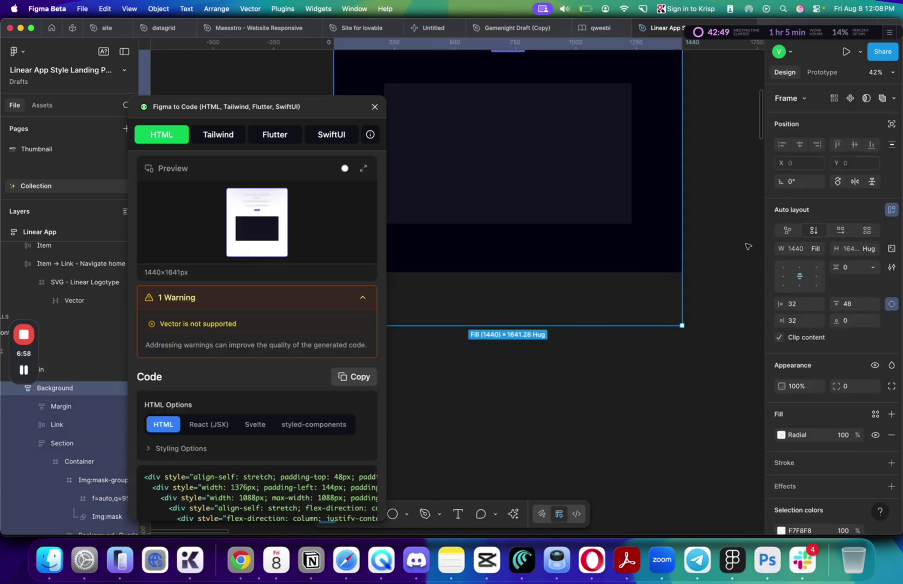
{"action": "left_click", "coordinate": [892, 434]}
{"action": "scroll", "coordinate": [674, 323], "scroll_direction": "up", "scroll_amount": 5}
{"action": "scroll", "coordinate": [674, 323], "scroll_direction": "left", "scroll_amount": 3}
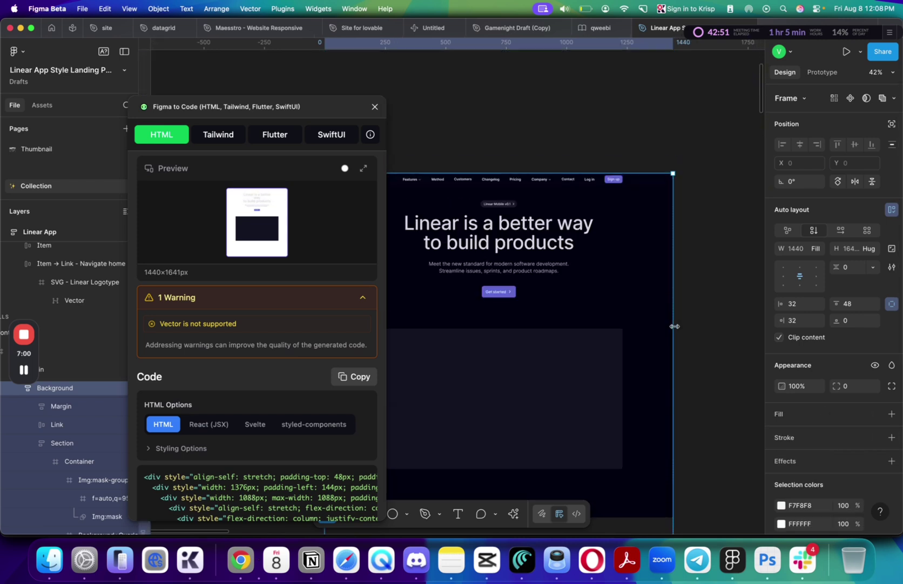
- Undo the removal of the radial gradient fill from the hero's Background frame
{"action": "scroll", "coordinate": [665, 303], "scroll_direction": "right", "scroll_amount": 4}
{"action": "scroll", "coordinate": [665, 303], "scroll_direction": "down", "scroll_amount": 2}
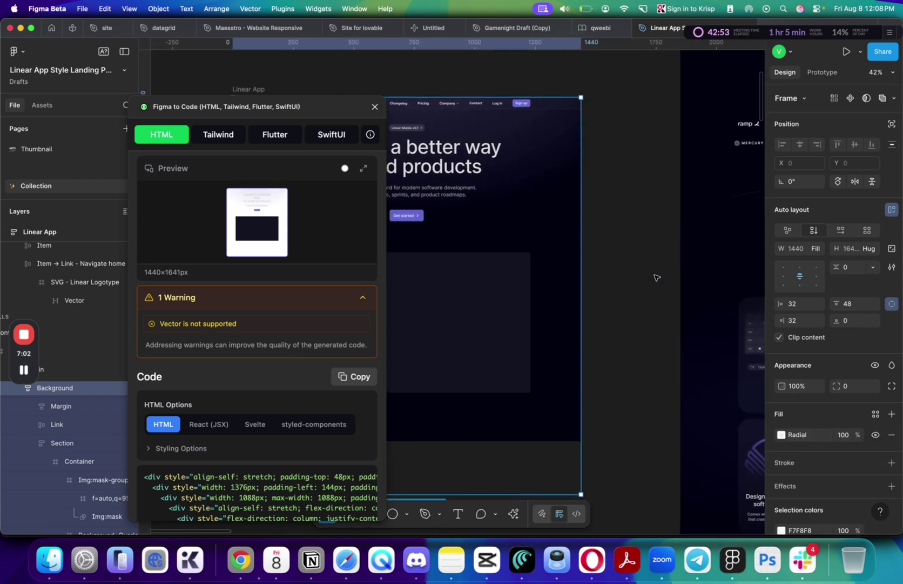
{"action": "key", "text": "super+z"}
{"action": "scroll", "coordinate": [853, 435], "scroll_direction": "down", "scroll_amount": 2}
{"action": "scroll", "coordinate": [540, 270], "scroll_direction": "left", "scroll_amount": 5}
{"action": "scroll", "coordinate": [540, 270], "scroll_direction": "up", "scroll_amount": 2}
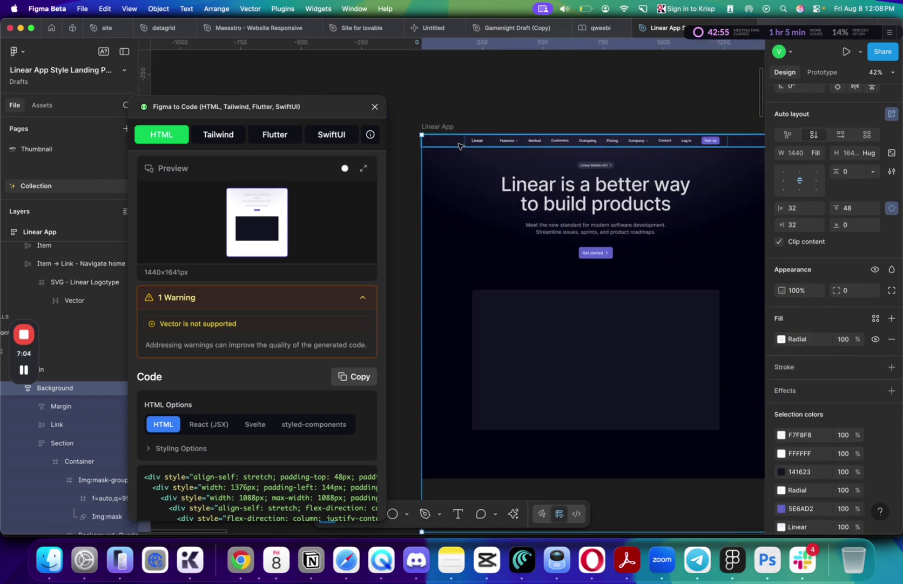
- Copy the HTML generated for the whole Linear App frame and paste it into a new Lovable prompt in Chrome
{"action": "left_click", "coordinate": [437, 127]}
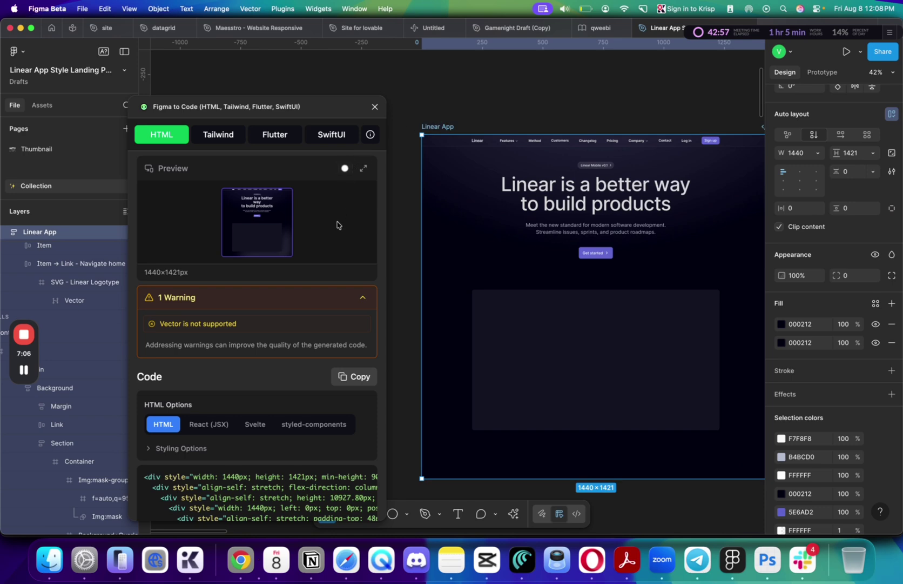
{"action": "left_click", "coordinate": [350, 380]}
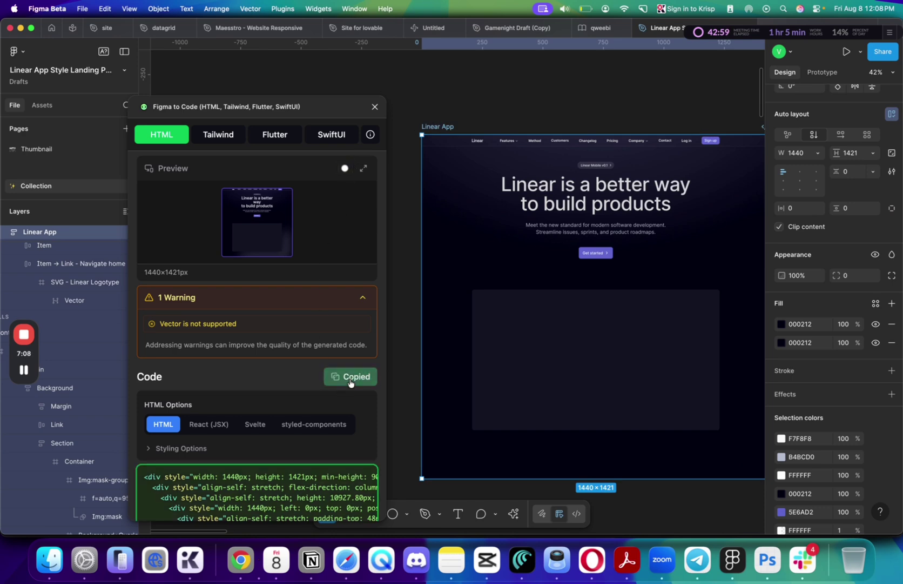
{"action": "key", "text": "super+Tab"}
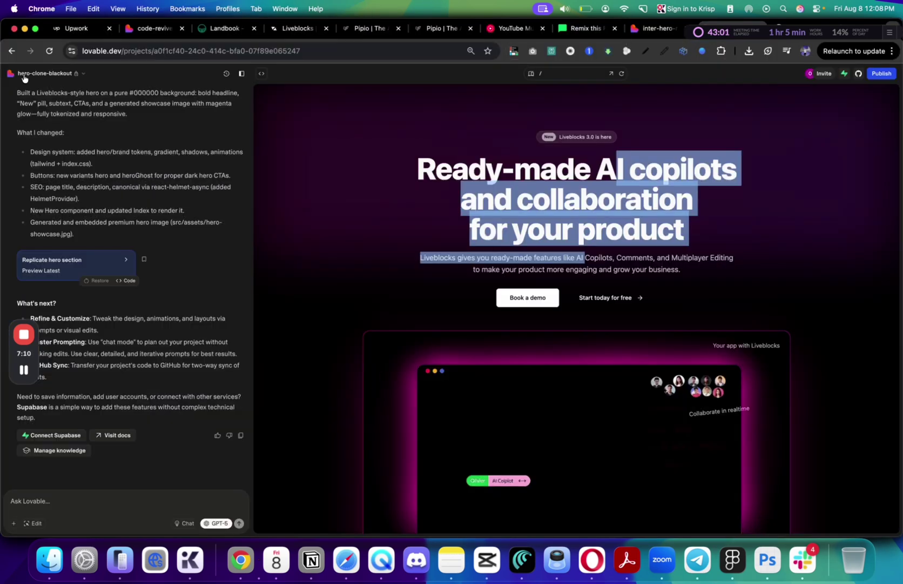
{"action": "left_click", "coordinate": [850, 30]}
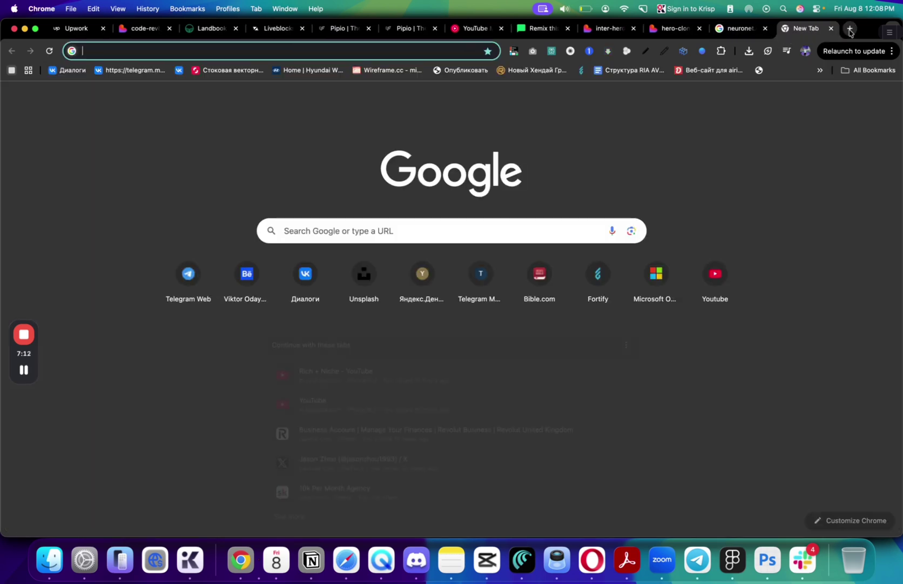
{"action": "type", "text": "lova"}
{"action": "key", "text": "Return"}
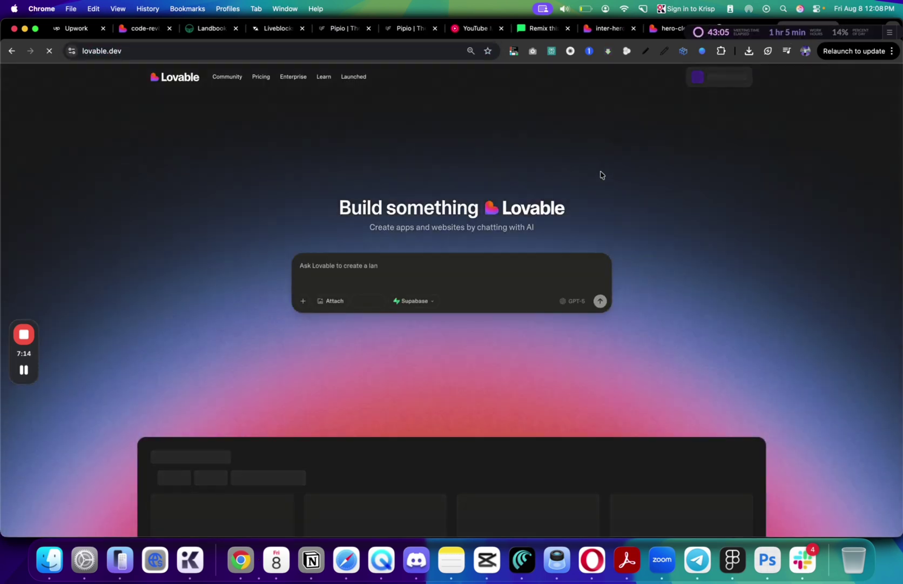
{"action": "key", "text": "super+v"}
- Copy the instruction "take this bad code and turn it into a resposnsive hero section, use only inter as a font" from the inter-hero-refactor project's chat
{"action": "left_click", "coordinate": [670, 28]}
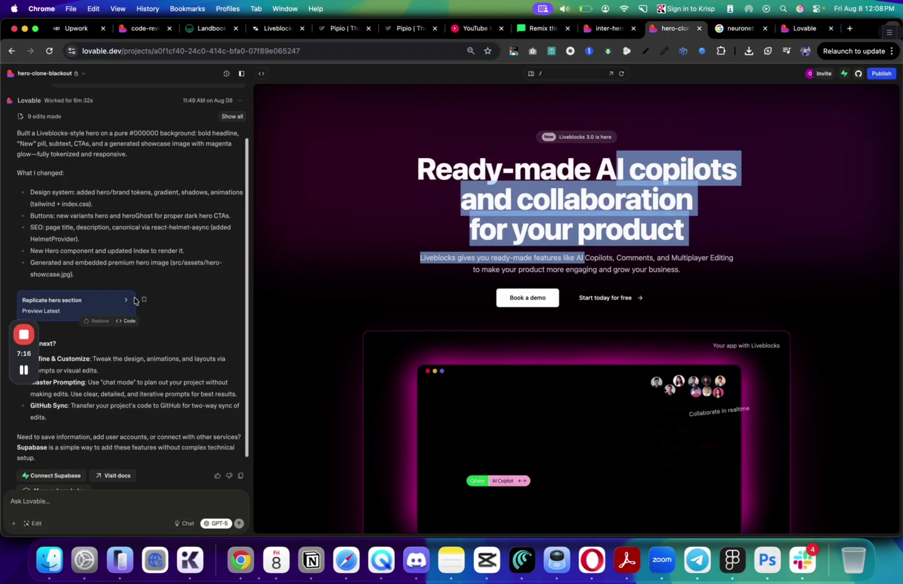
{"action": "left_click", "coordinate": [684, 10]}
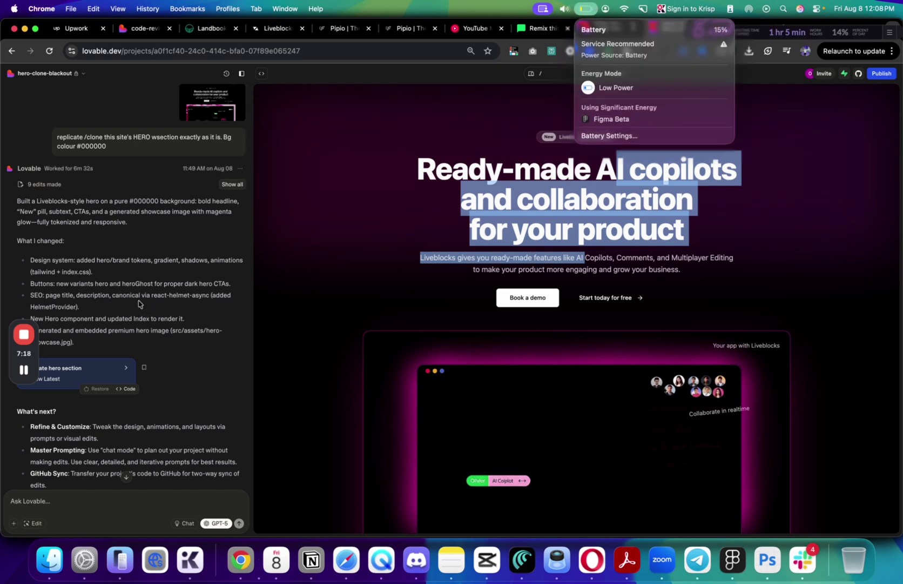
{"action": "left_click_drag", "start_coordinate": [15, 203], "coordinate": [151, 202]}
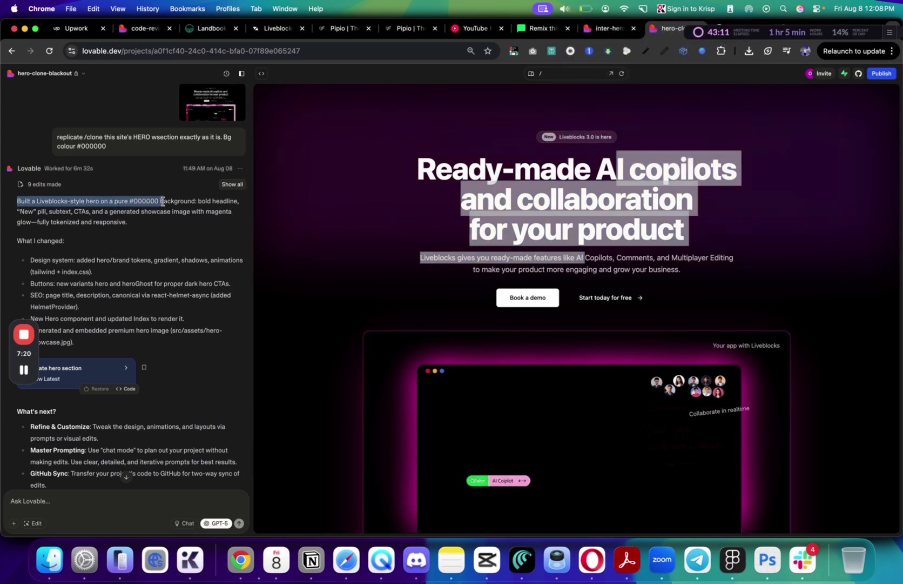
{"action": "left_click", "coordinate": [157, 171]}
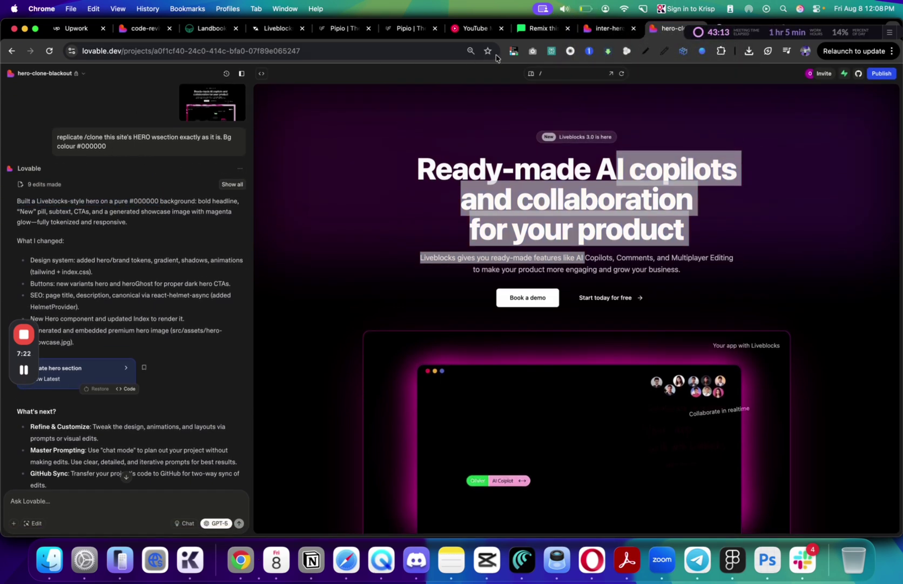
{"action": "left_click", "coordinate": [605, 28]}
{"action": "scroll", "coordinate": [172, 146], "scroll_direction": "up", "scroll_amount": 10}
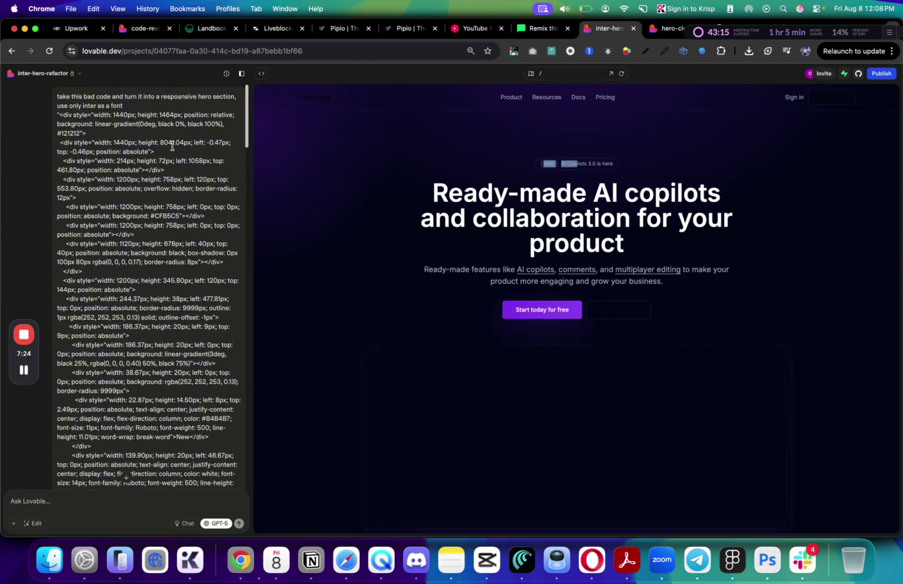
{"action": "left_click_drag", "start_coordinate": [52, 99], "coordinate": [148, 104]}
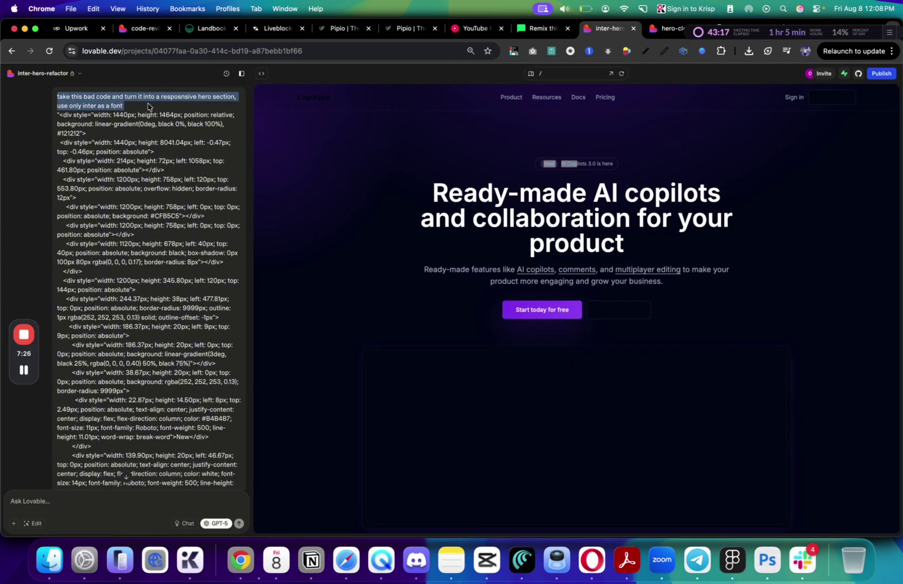
{"action": "key", "text": "cmd+c"}
- Insert the copied instruction on its own line above the pasted HTML in the new Lovable prompt
{"action": "left_click", "coordinate": [790, 31]}
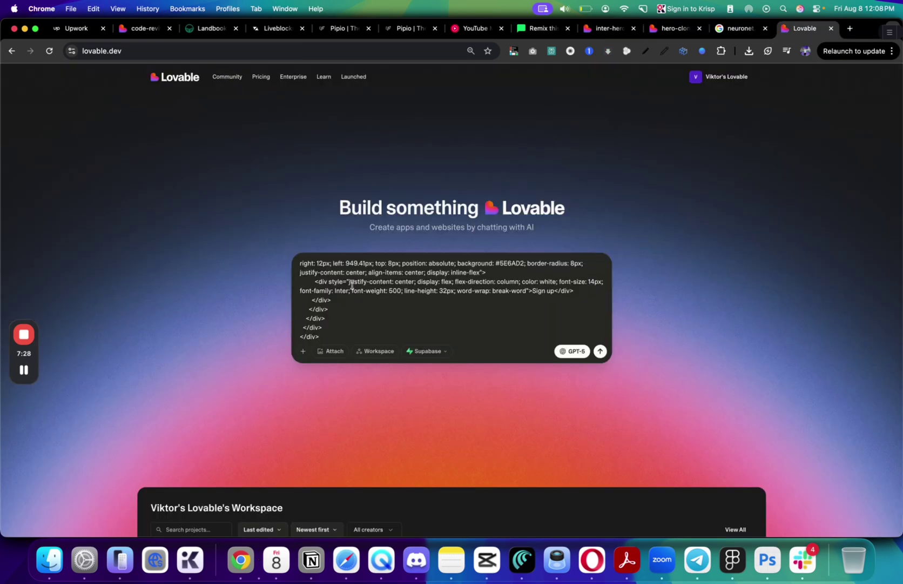
{"action": "scroll", "coordinate": [351, 285], "scroll_direction": "up", "scroll_amount": 15}
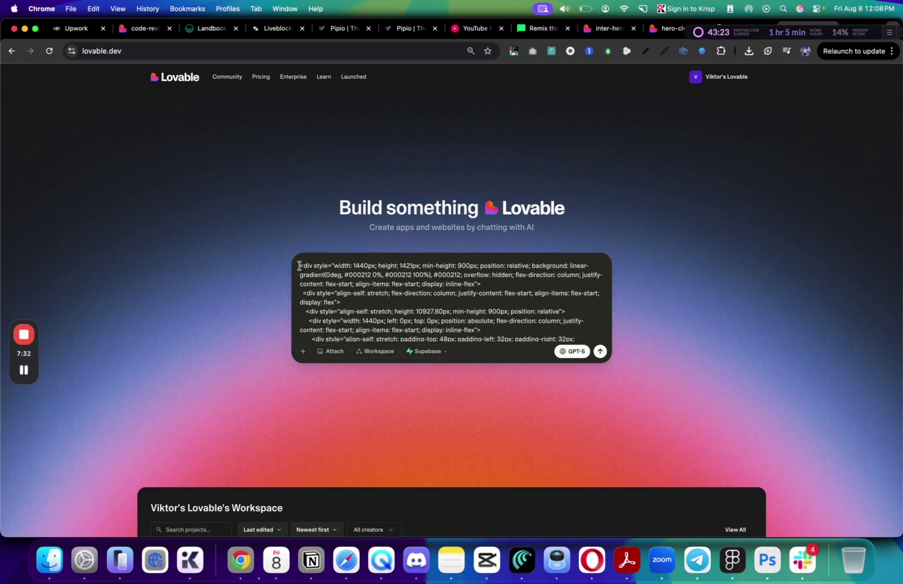
{"action": "key", "text": "shift+Return"}
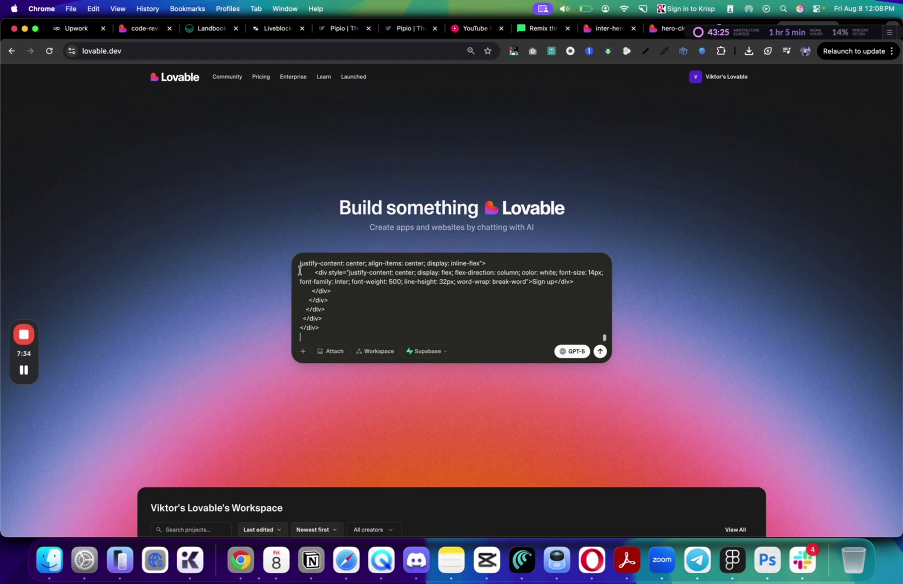
{"action": "key", "text": "shift+Return"}
{"action": "scroll", "coordinate": [327, 295], "scroll_direction": "up", "scroll_amount": 15}
{"action": "scroll", "coordinate": [300, 285], "scroll_direction": "up", "scroll_amount": 15}
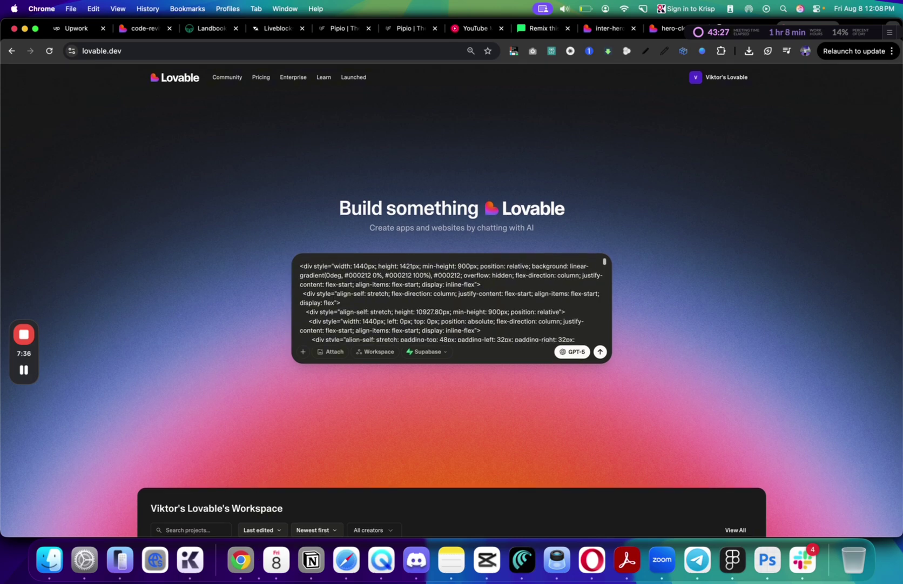
{"action": "key", "text": "shift+Return"}
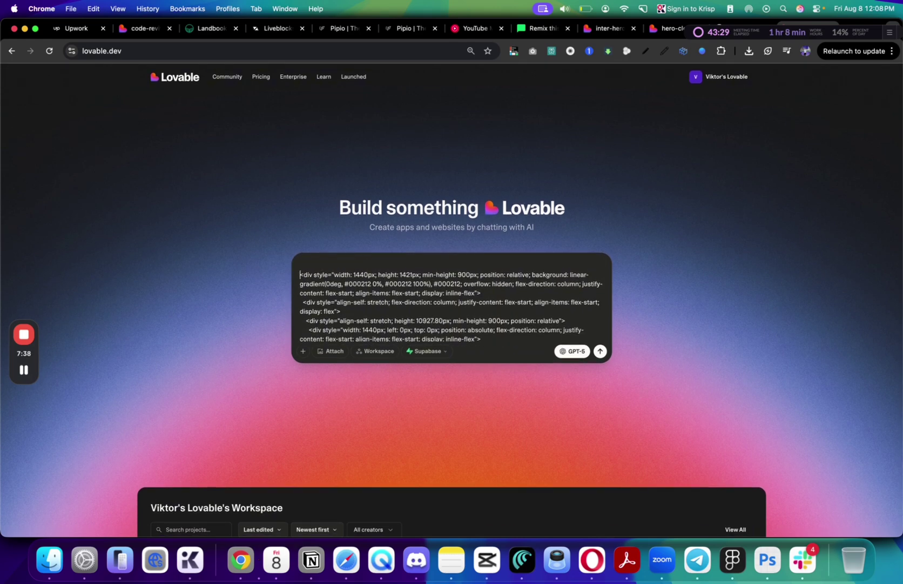
{"action": "key", "text": "super+v"}
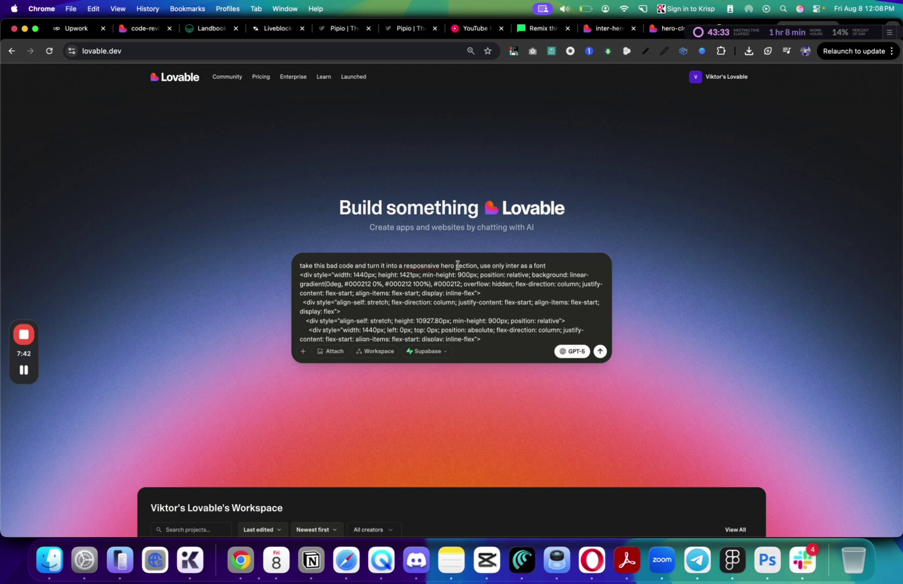
- Check the headline in Figma, remove "use only inter as a font" from the Lovable prompt's instruction, and submit the prompt with GPT-5
{"action": "left_click_drag", "start_coordinate": [486, 268], "coordinate": [515, 268]}
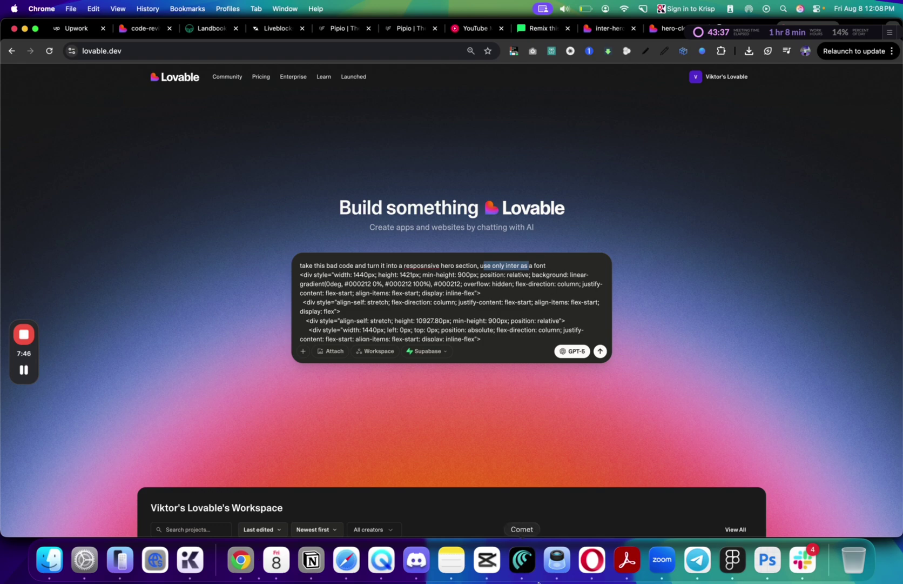
{"action": "left_click", "coordinate": [732, 560]}
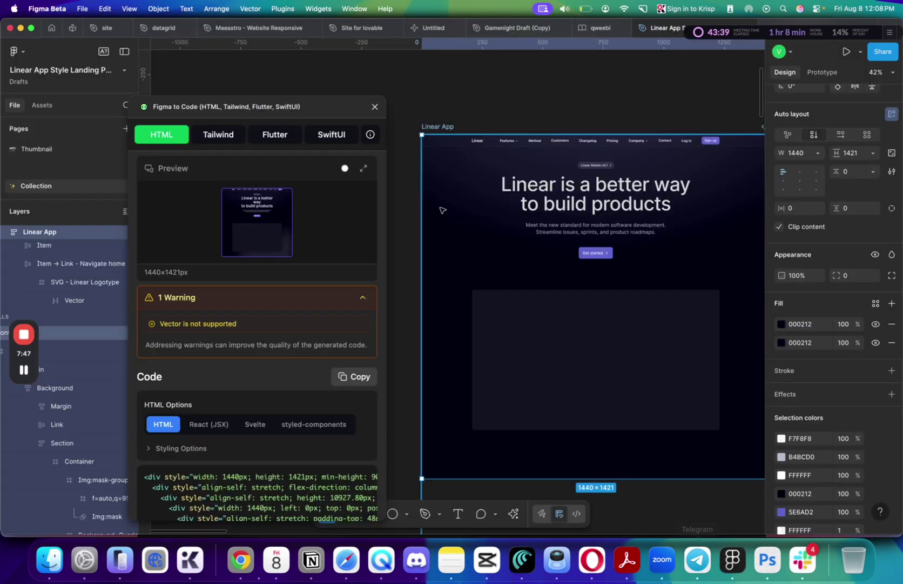
{"action": "left_click", "coordinate": [594, 198]}
{"action": "key", "text": "super+Tab"}
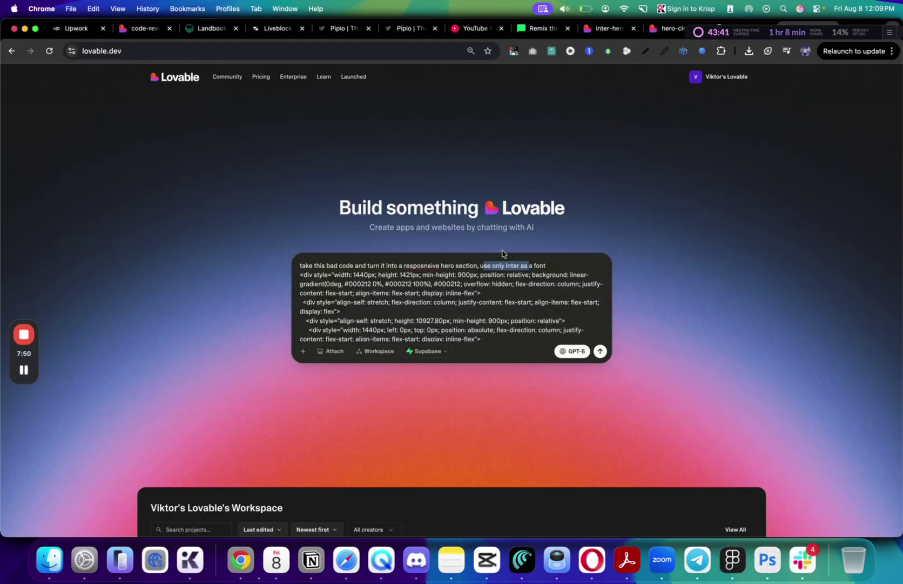
{"action": "left_click", "coordinate": [557, 265]}
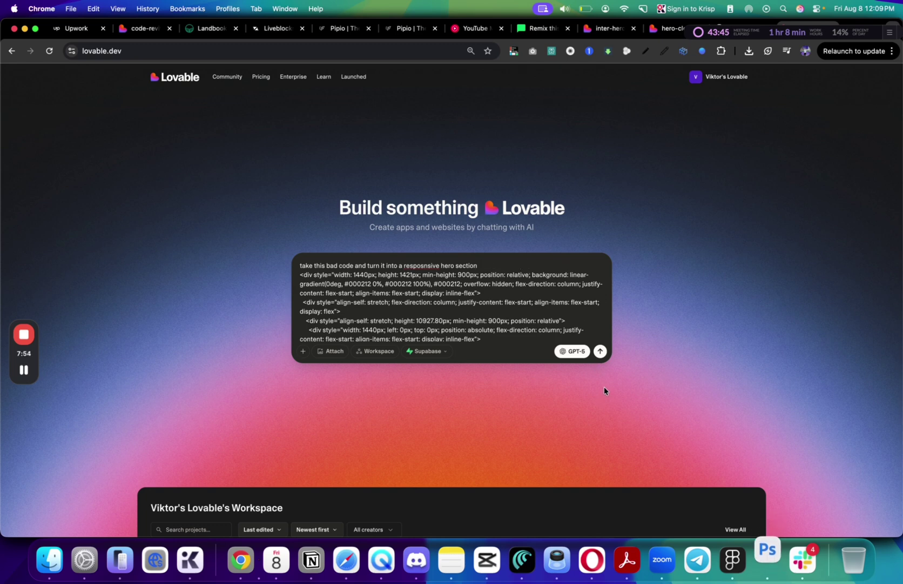
{"action": "left_click", "coordinate": [602, 351]}
- Compare the hero section generated in Lovable with the original Linear App frame in Figma, including navigation, headline and background
{"action": "mouse_move", "coordinate": [24, 371]}
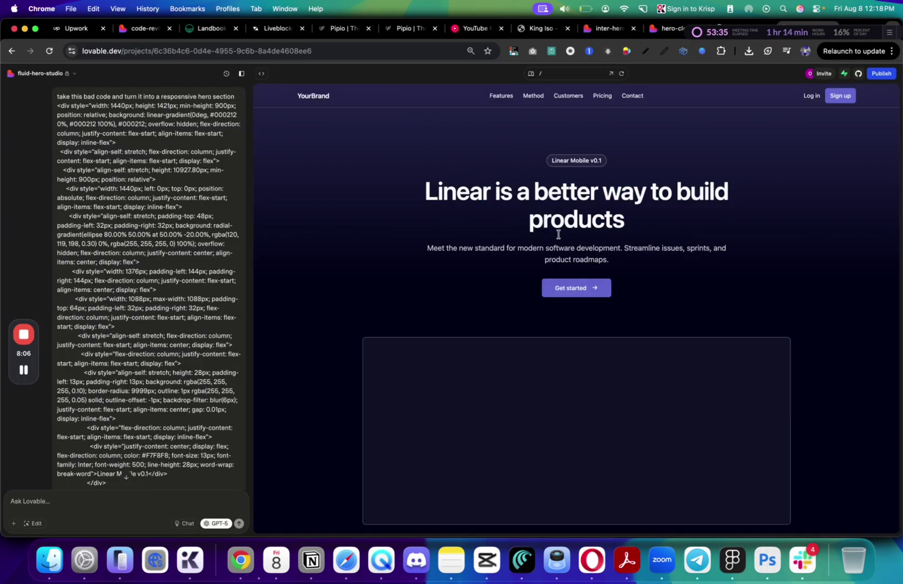
{"action": "key", "text": "super+Tab"}
{"action": "scroll", "coordinate": [579, 217], "scroll_direction": "right", "scroll_amount": 3}
{"action": "scroll", "coordinate": [579, 213], "scroll_direction": "down", "scroll_amount": 3}
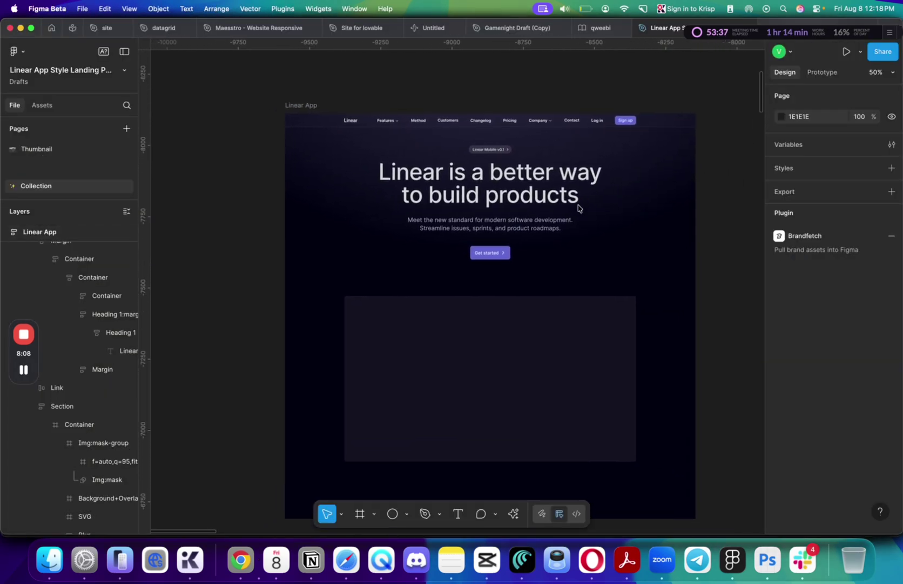
{"action": "scroll", "coordinate": [578, 208], "scroll_direction": "up", "scroll_amount": 2}
{"action": "scroll", "coordinate": [579, 208], "scroll_direction": "up", "scroll_amount": 4}
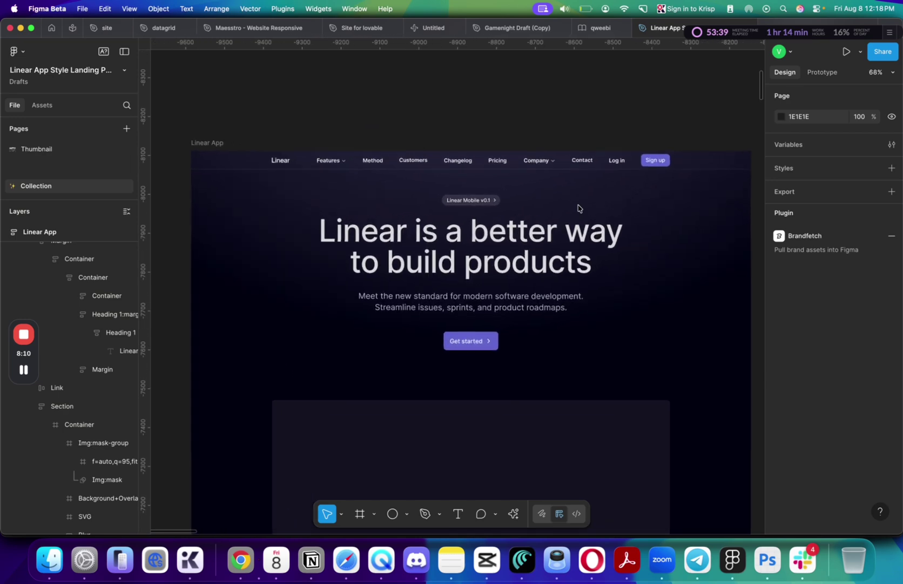
{"action": "key", "text": "super+Tab"}
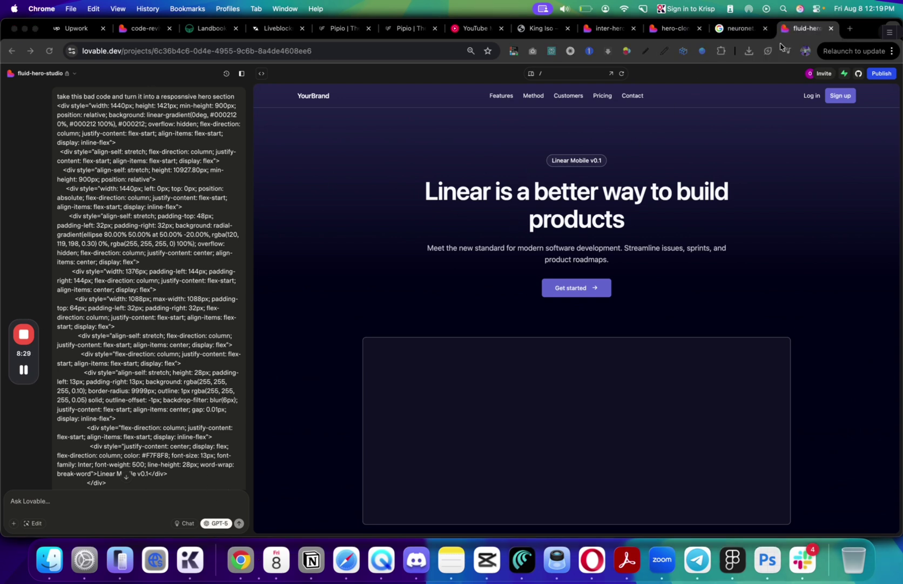
{"action": "left_click", "coordinate": [424, 157]}
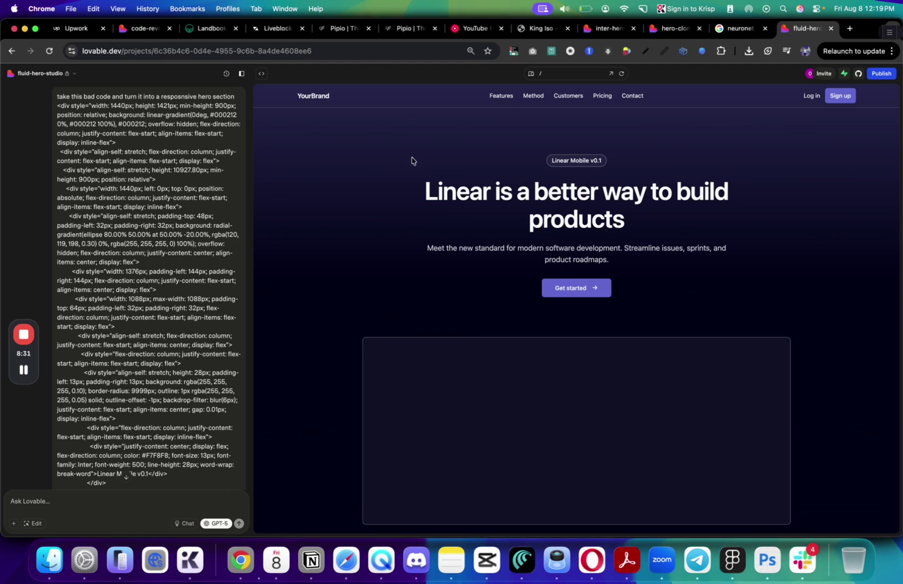